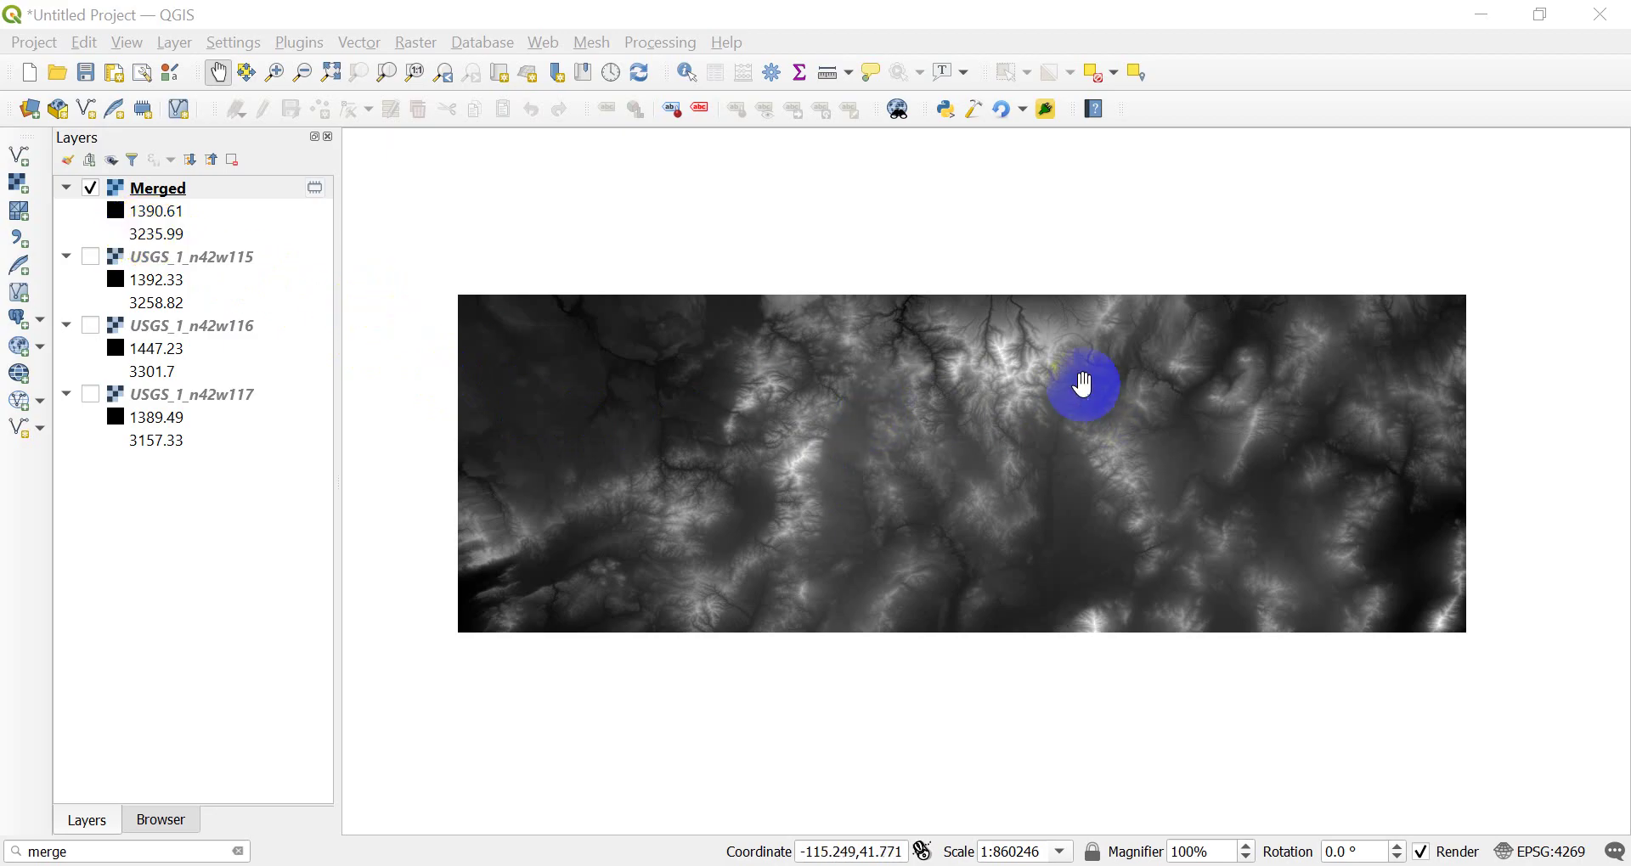
Step: Toggle the Merged layer and the USGS_1_n42w115 tile on and off to compare them
left_click(88, 189)
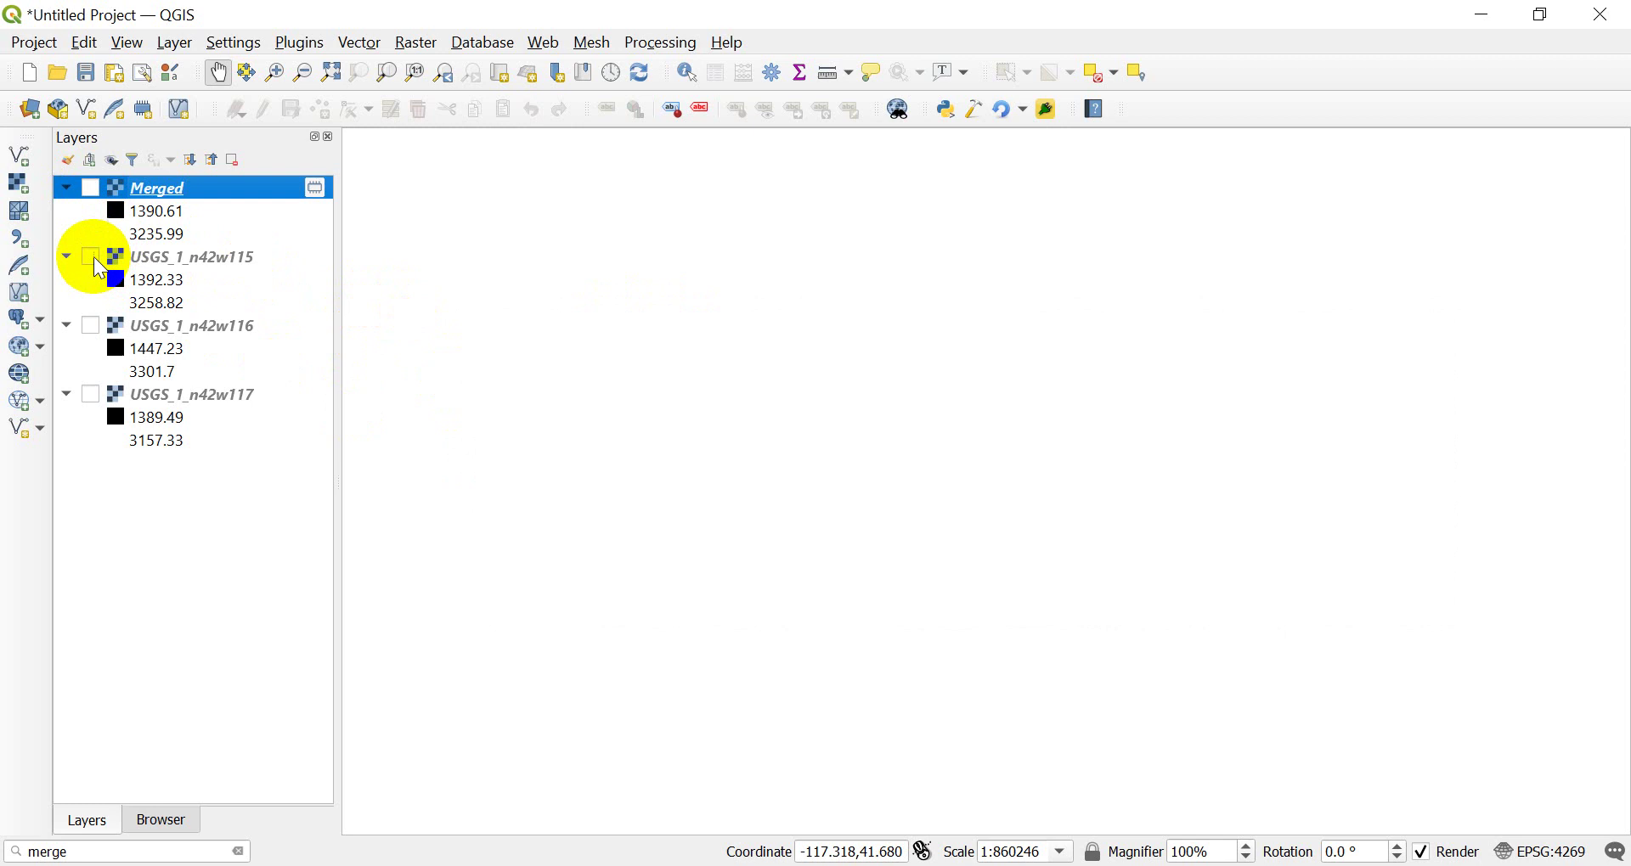
left_click(93, 256)
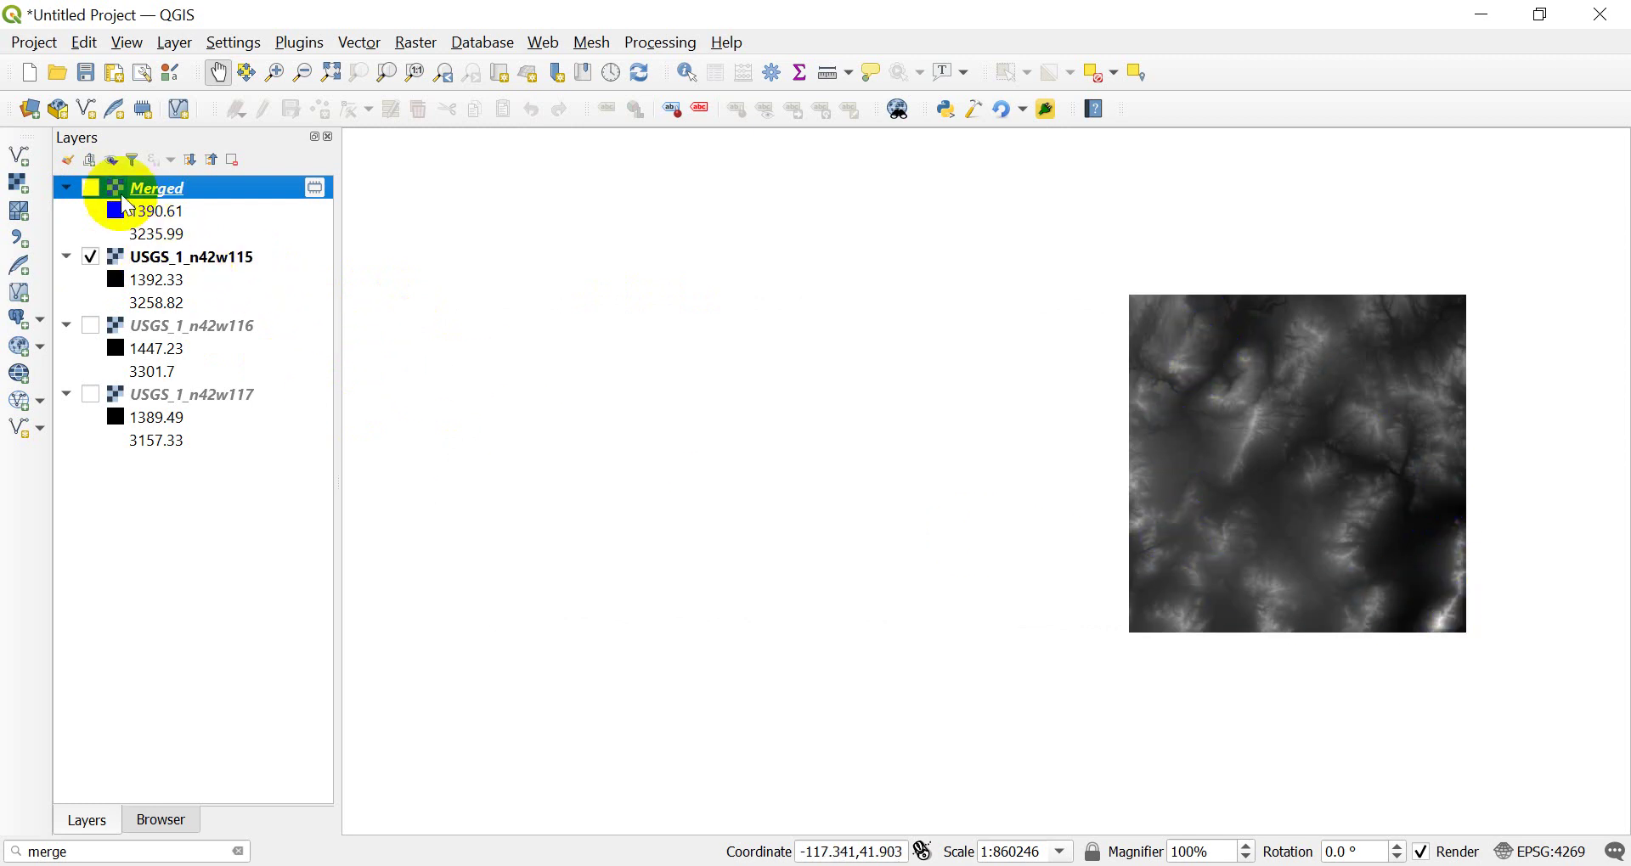
left_click(92, 188)
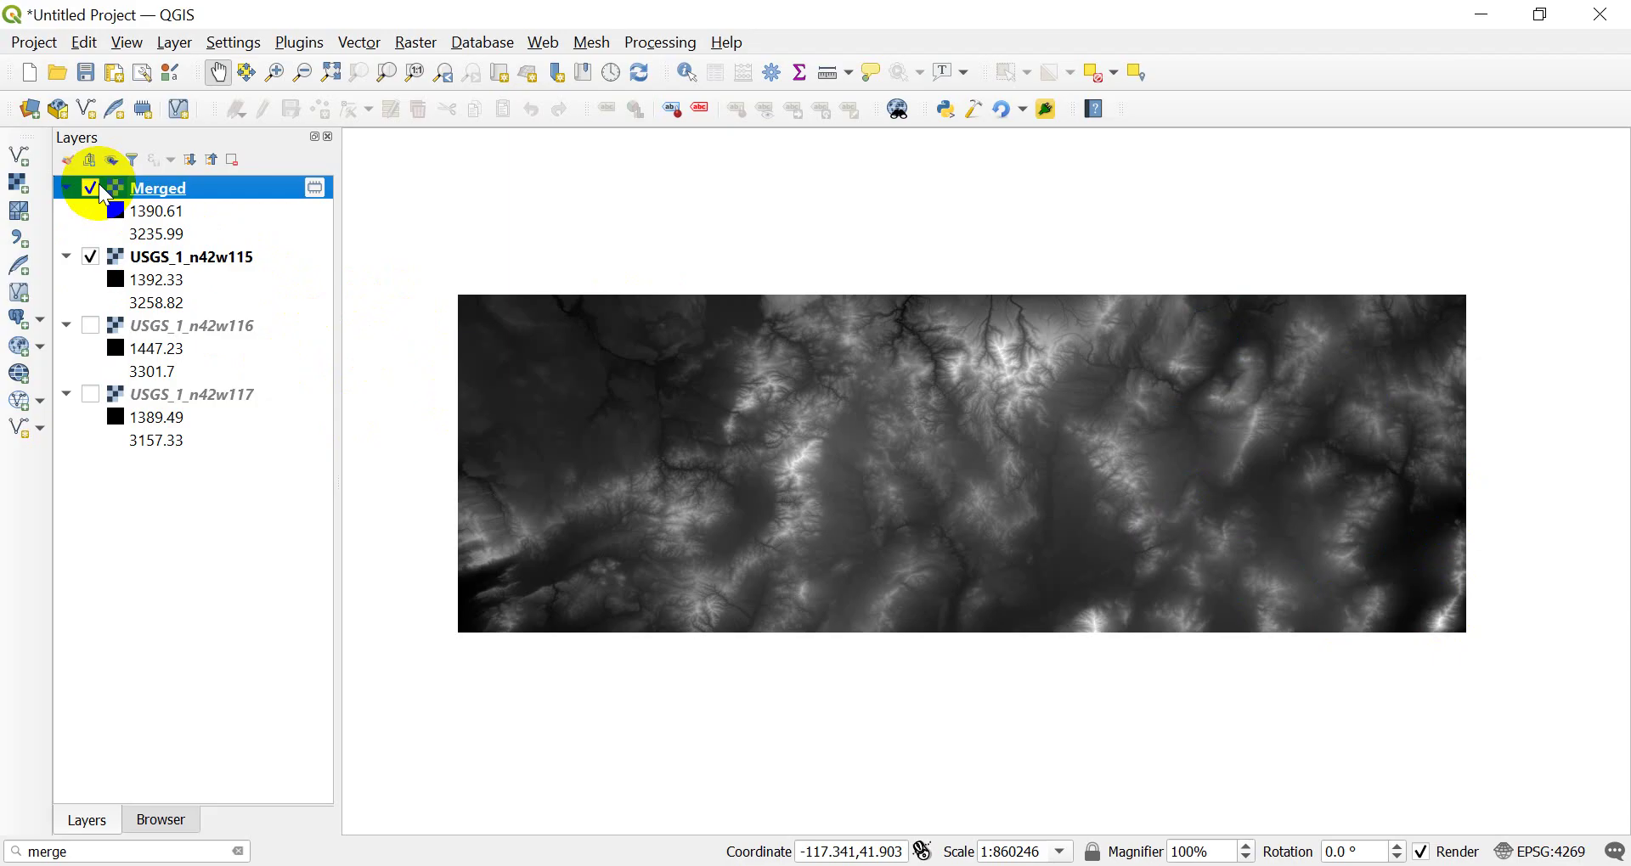
left_click(99, 183)
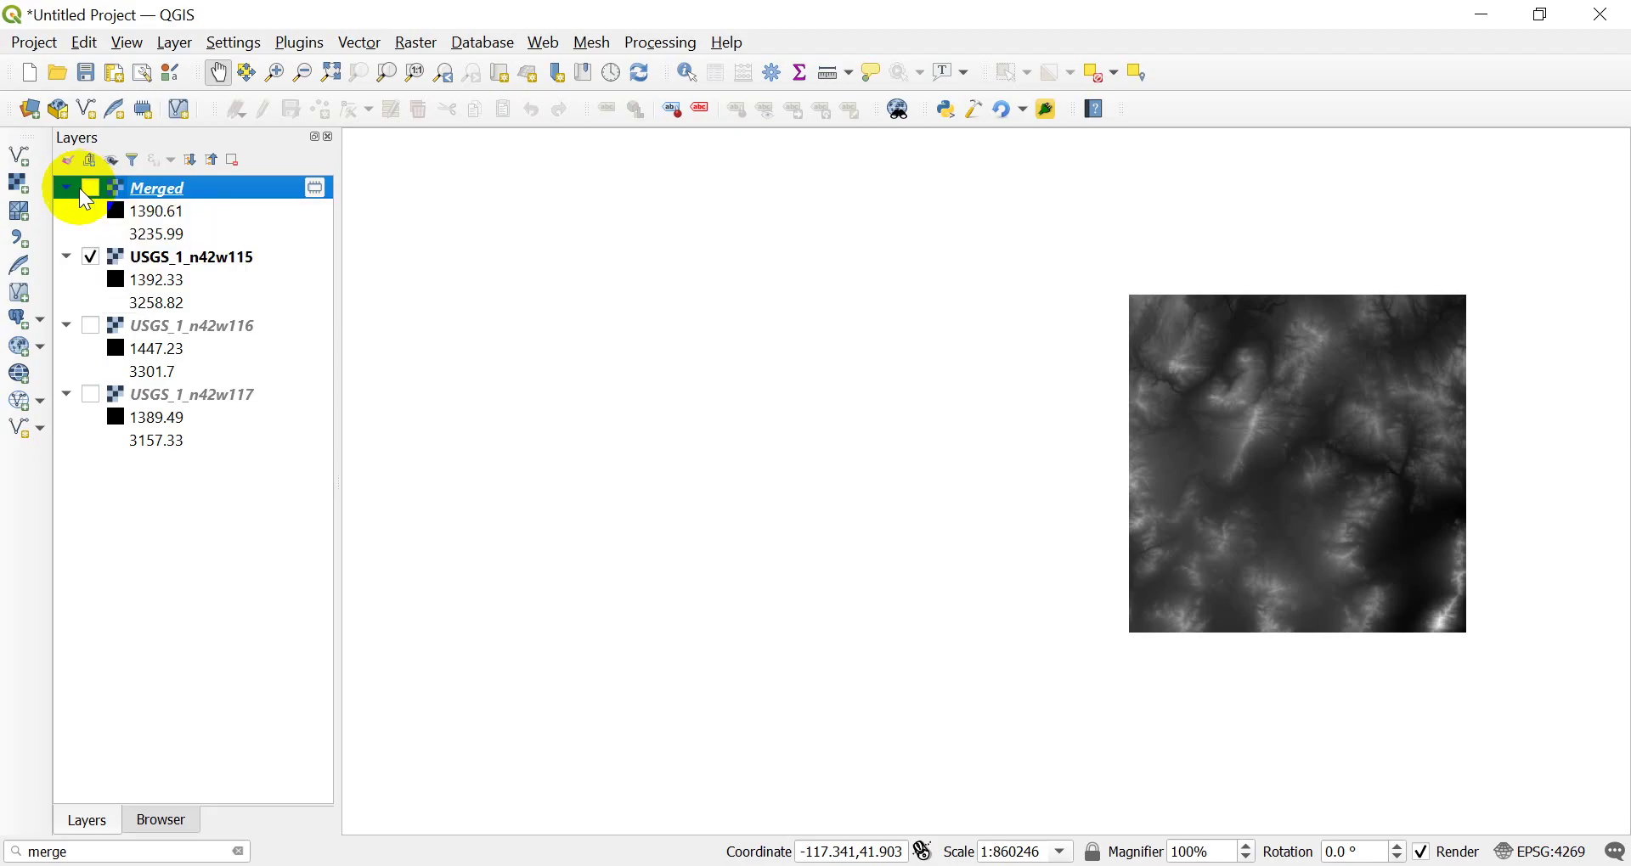
left_click(90, 189)
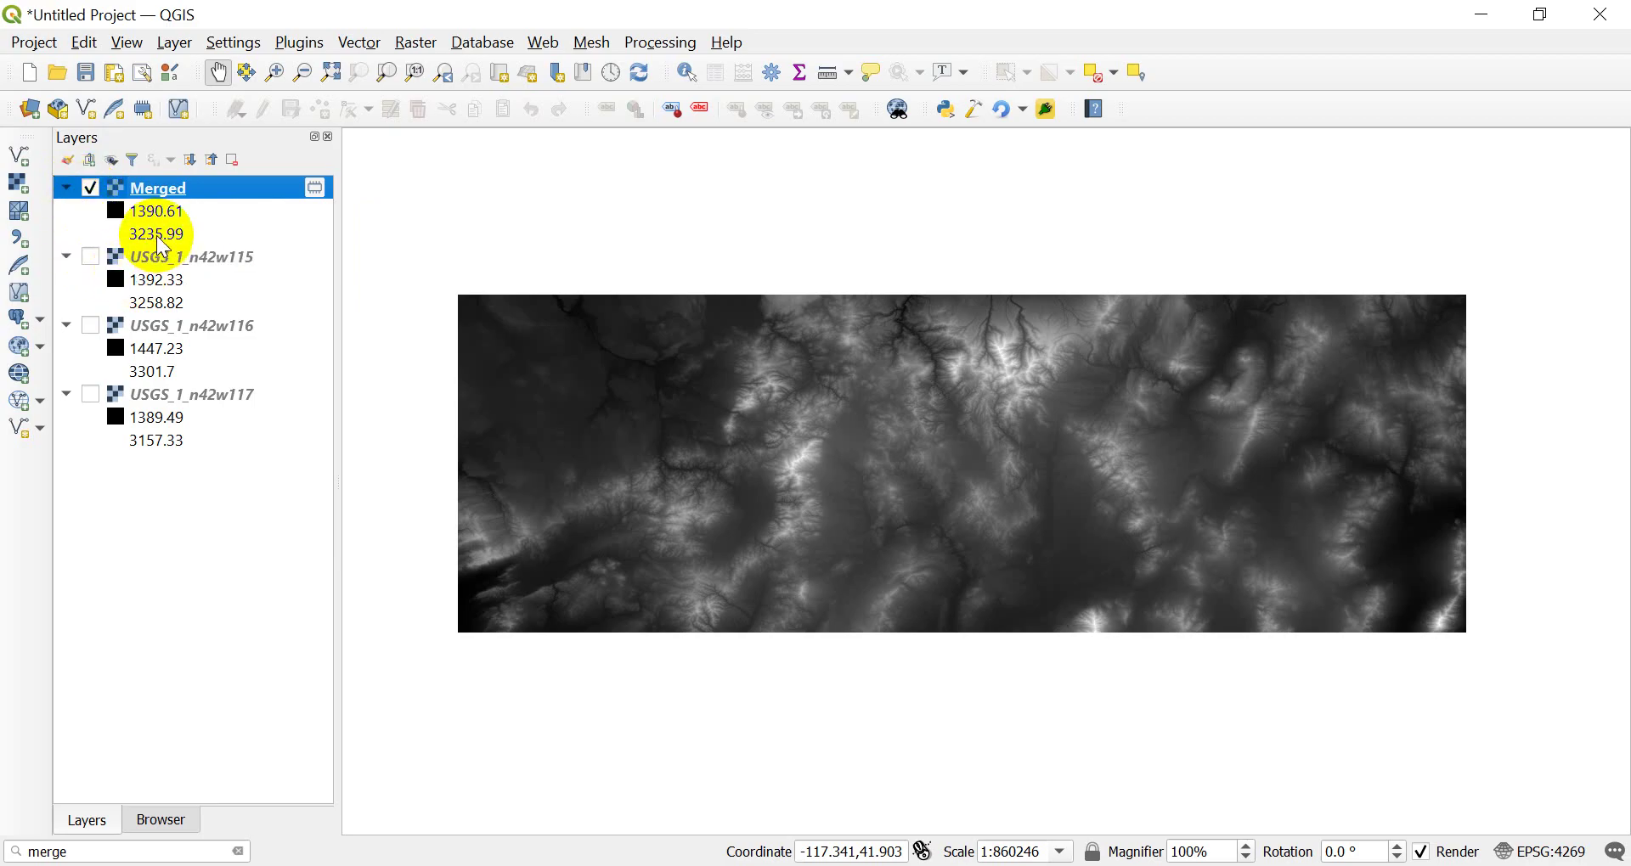
left_click(673, 822)
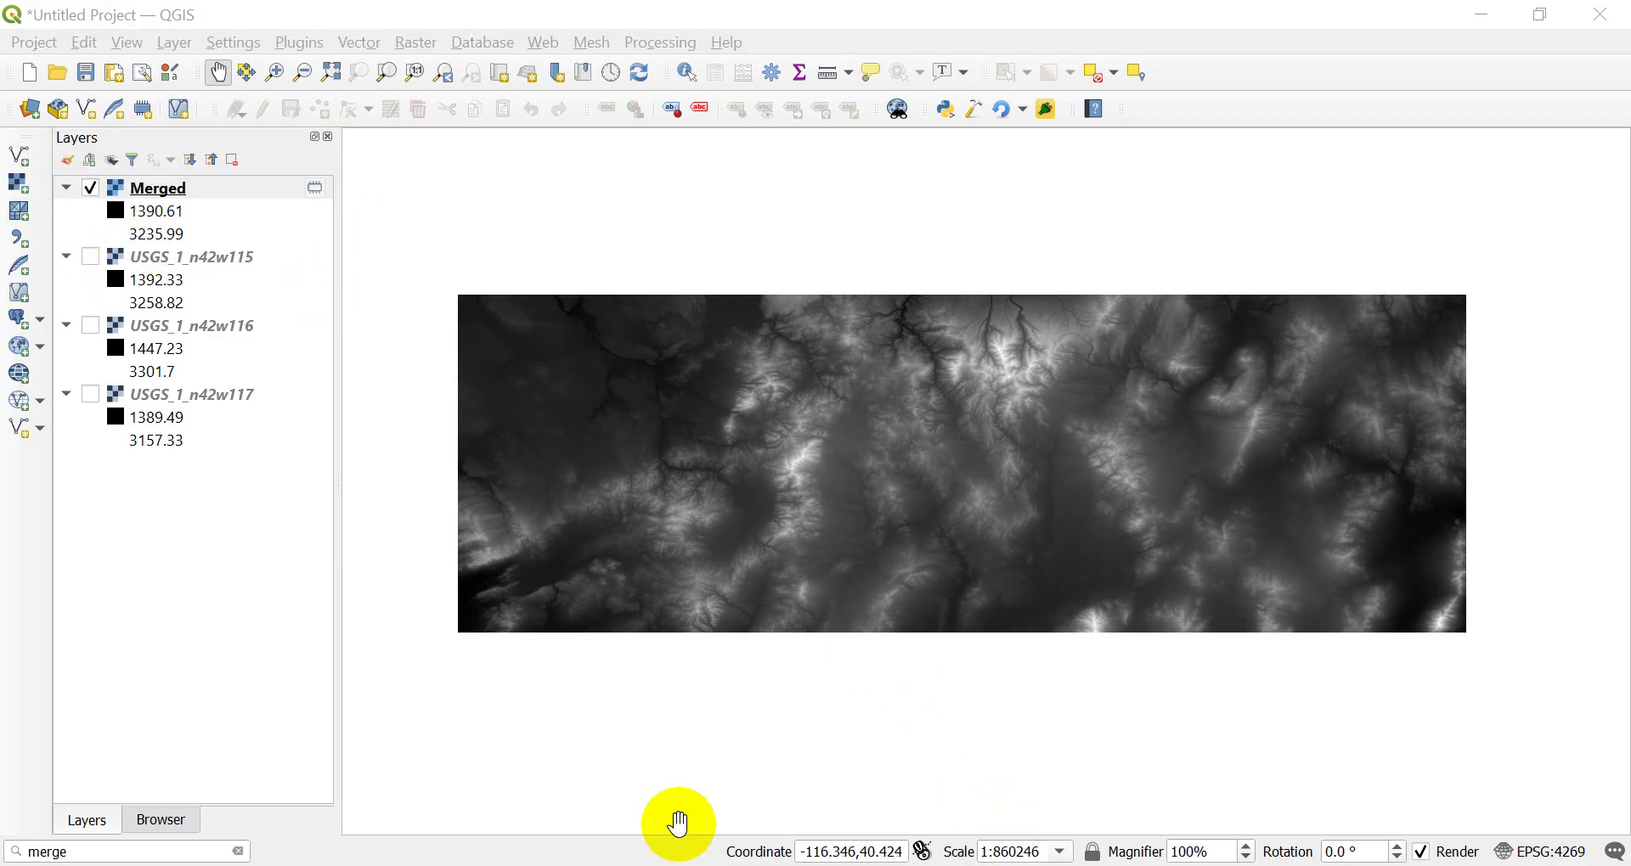
left_click_drag(605, 630, 598, 536)
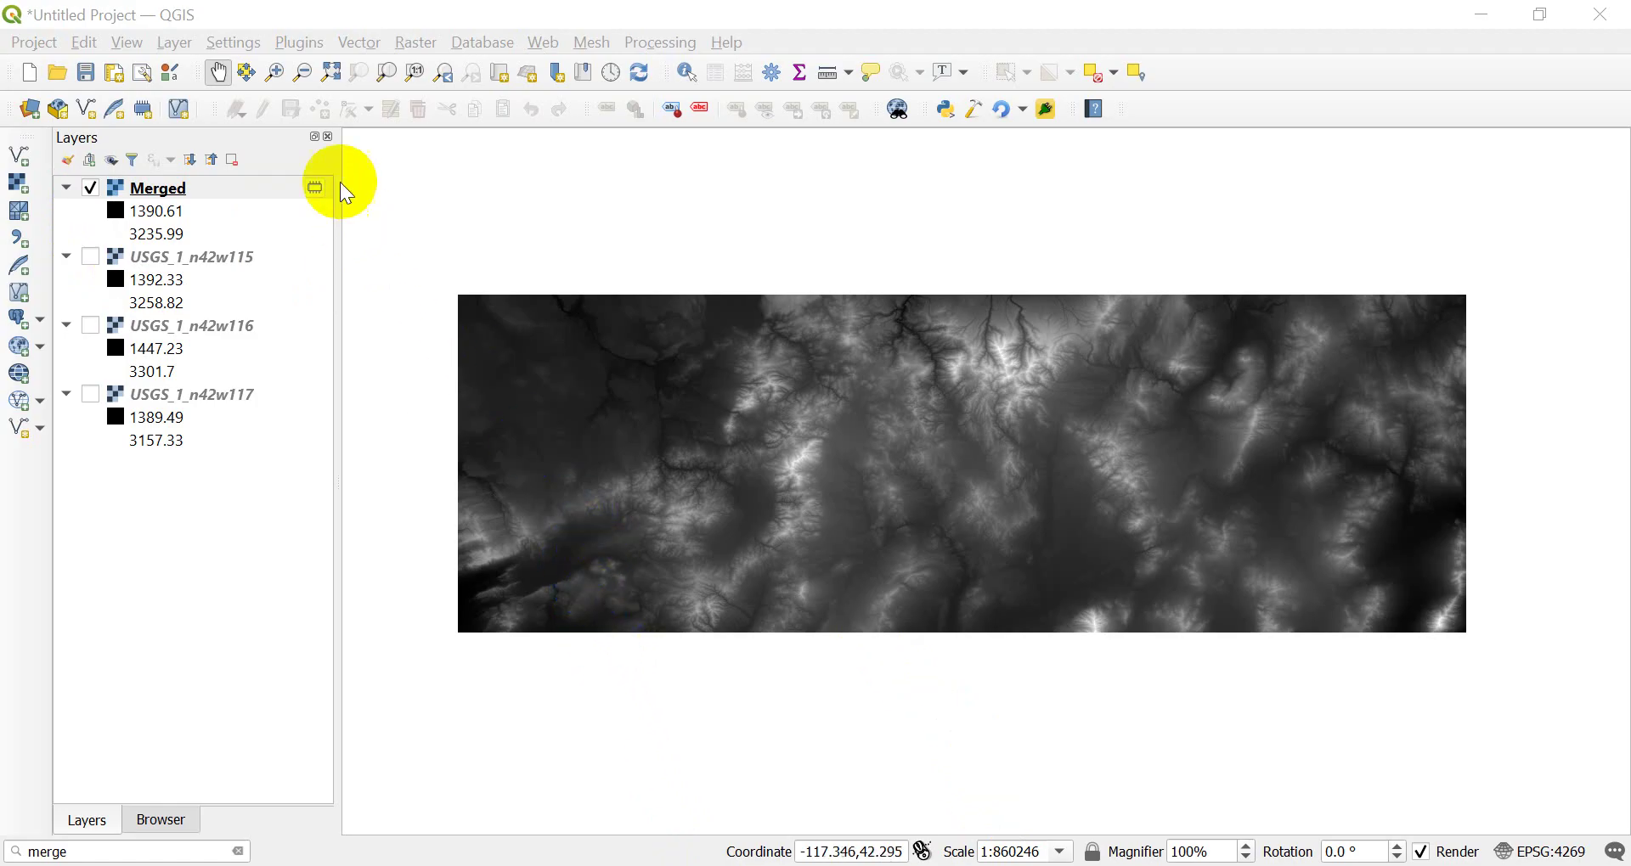
Step: Open Raster > Extraction > Clip Raster by Extent with Merged as the input
left_click(416, 44)
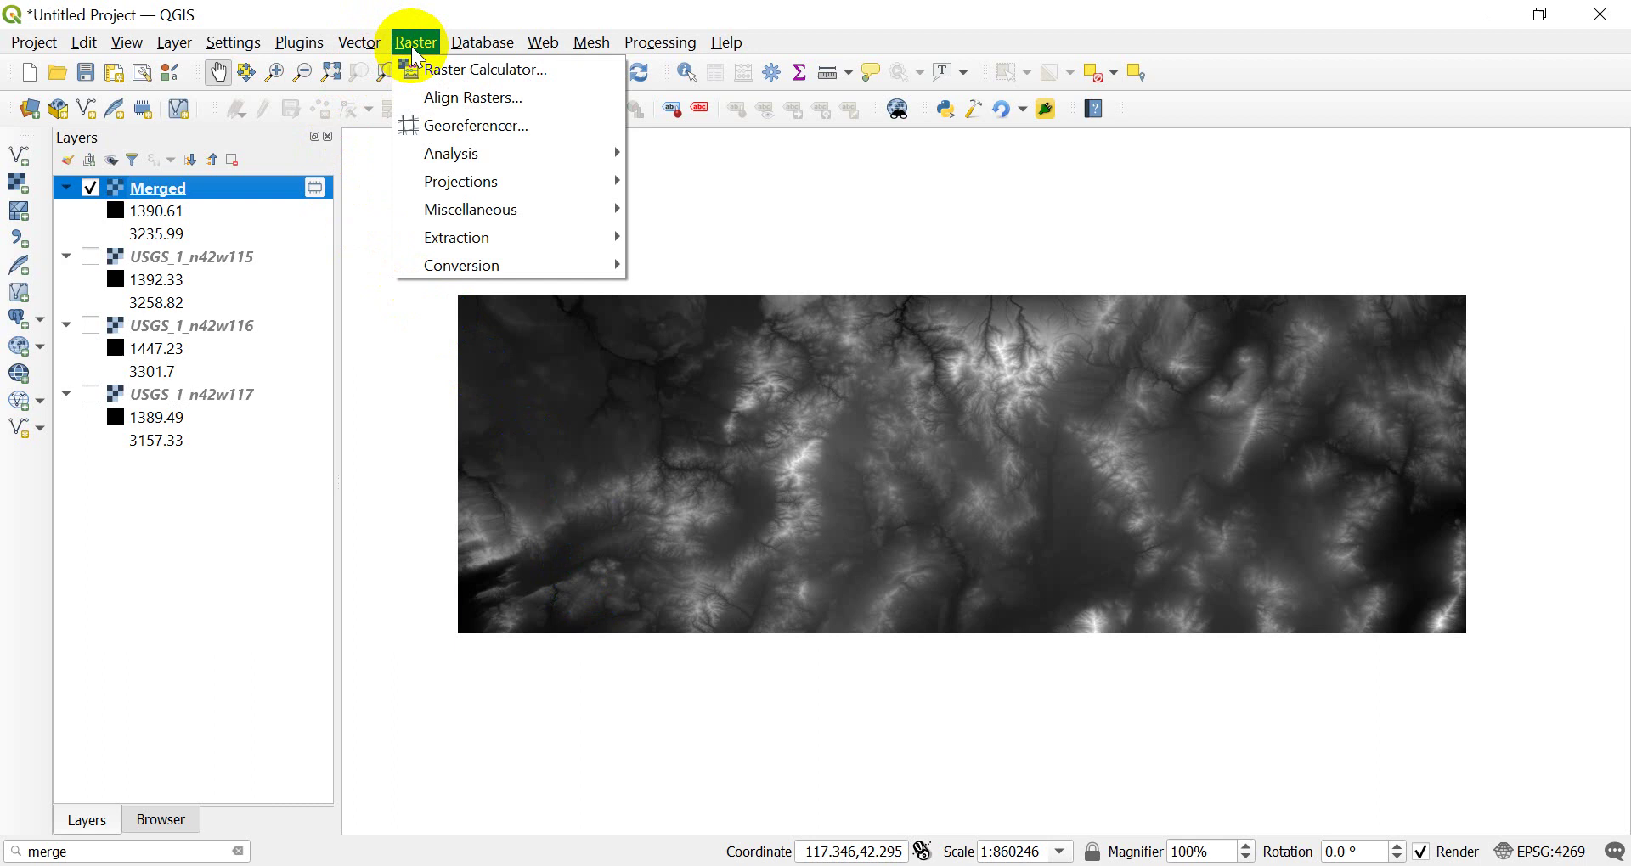
mouse_move(502, 244)
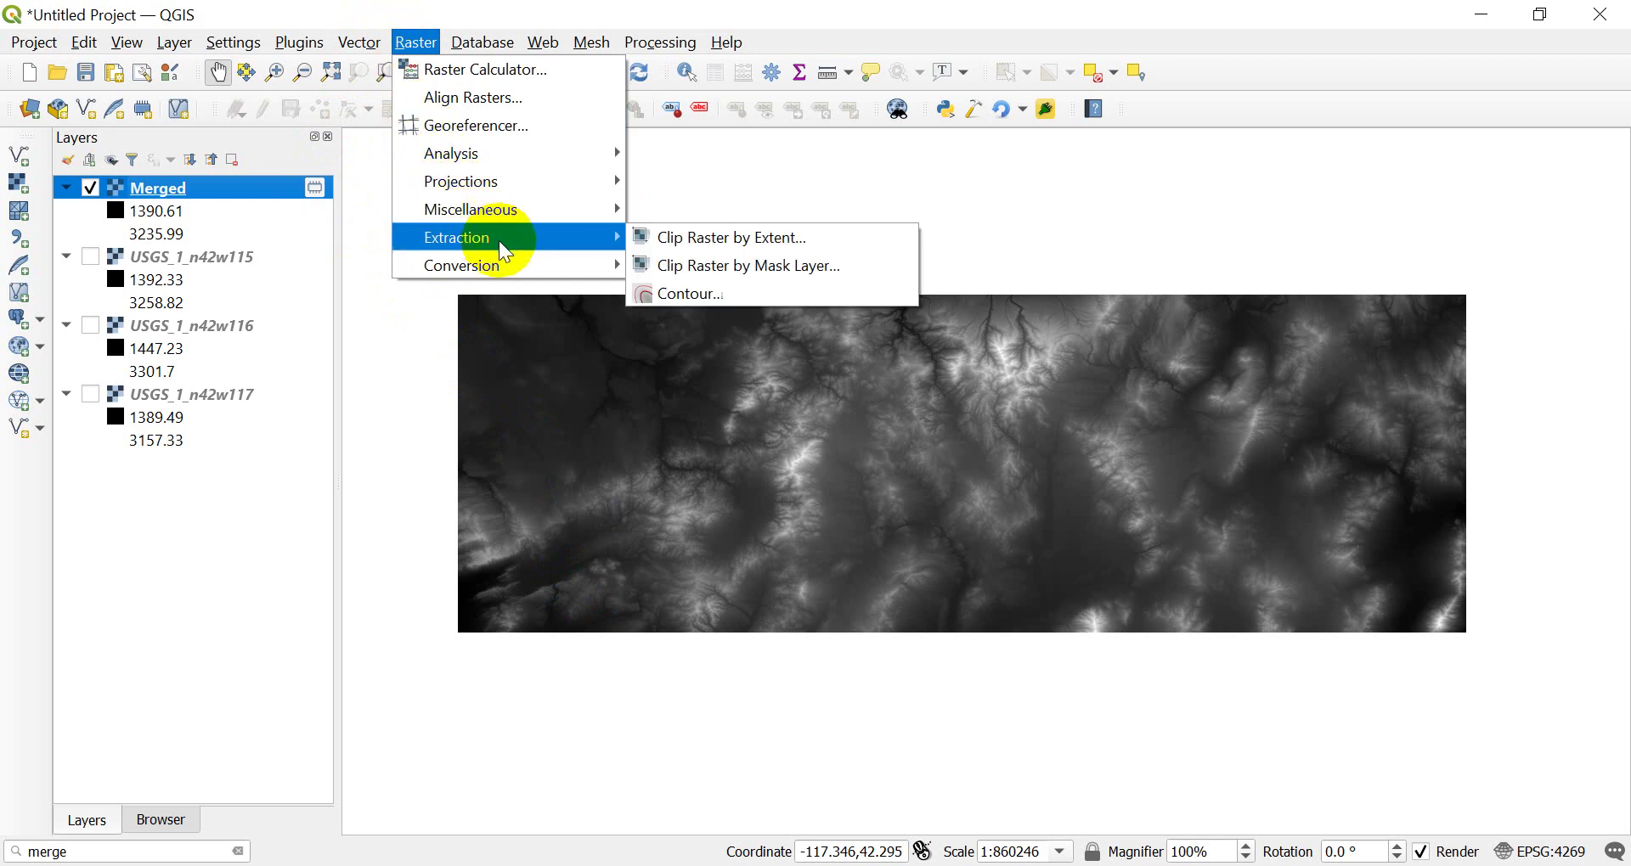
left_click(733, 241)
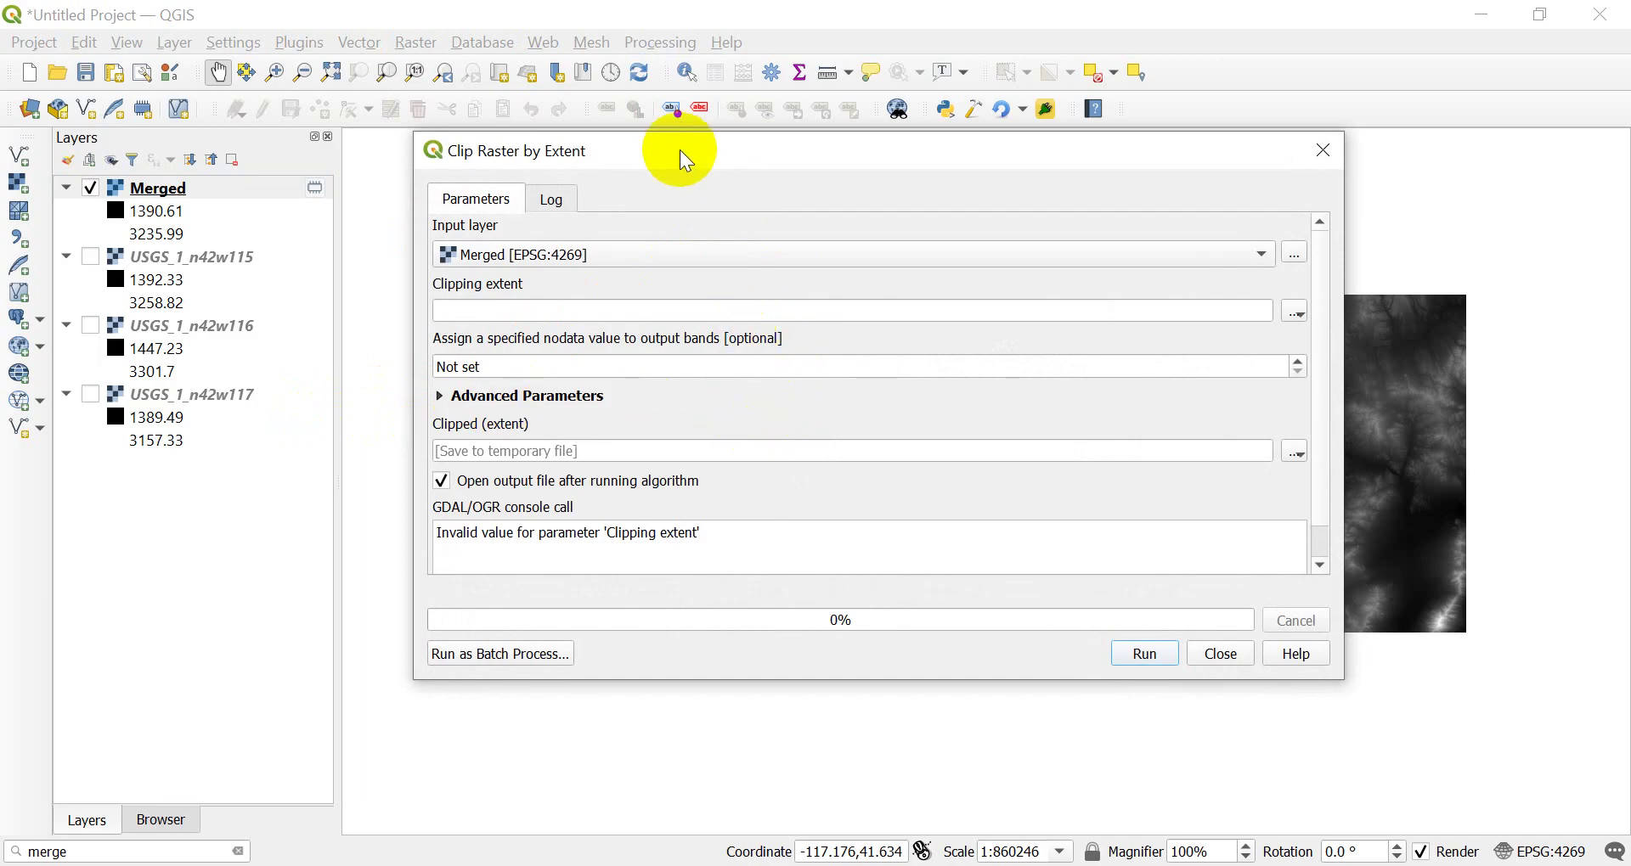
Step: Take the clipping extent from the USGS_1_n42w115 layer and run the clip on Merged
left_click_drag(681, 154, 867, 224)
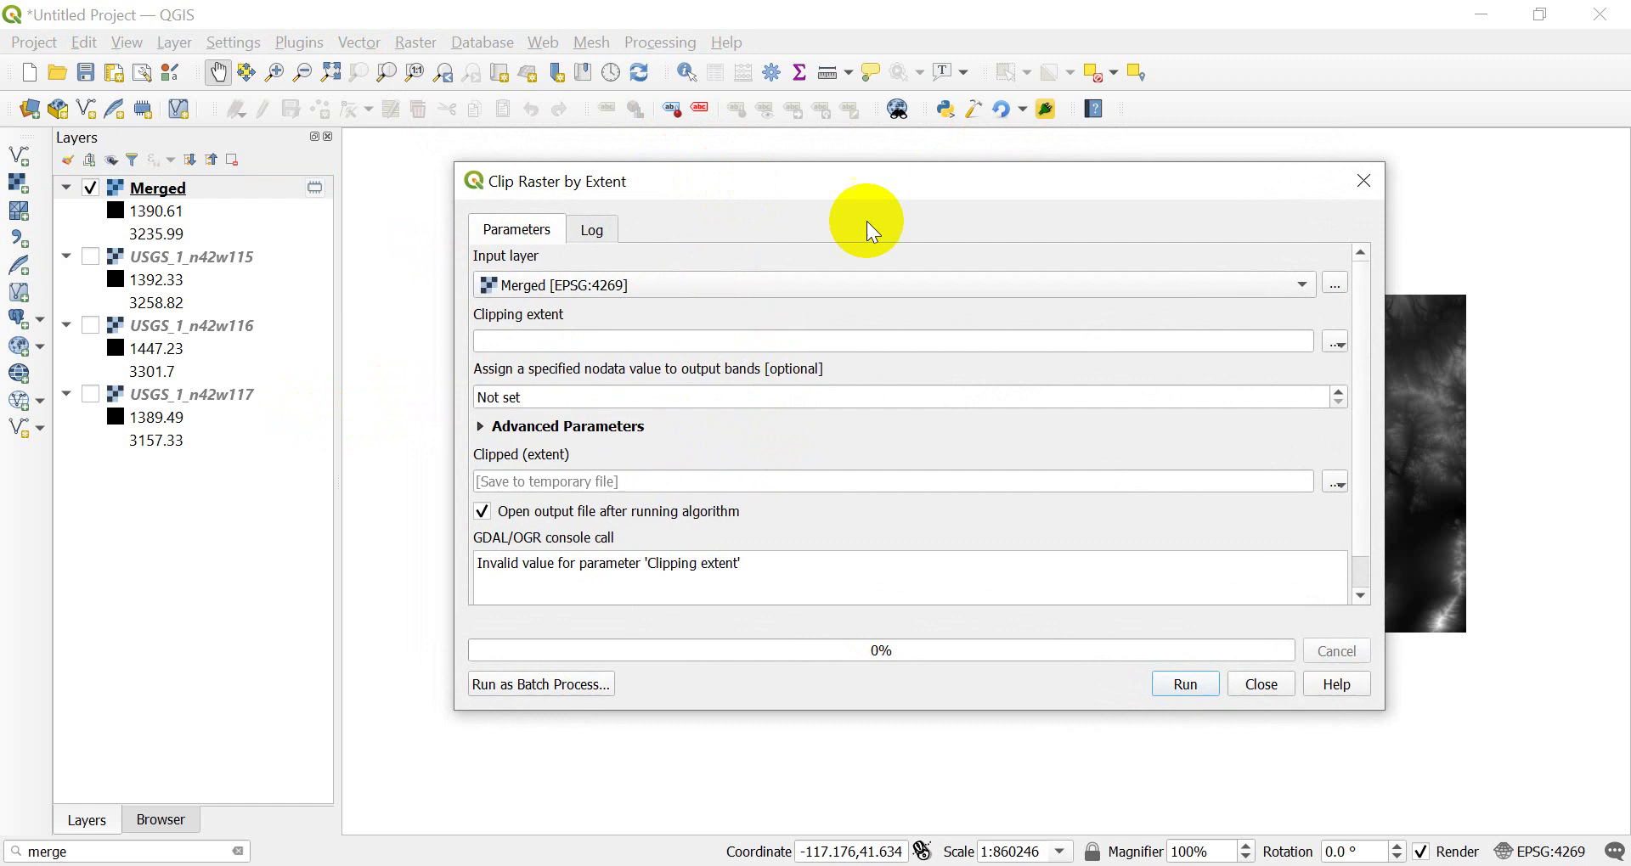
left_click(1341, 344)
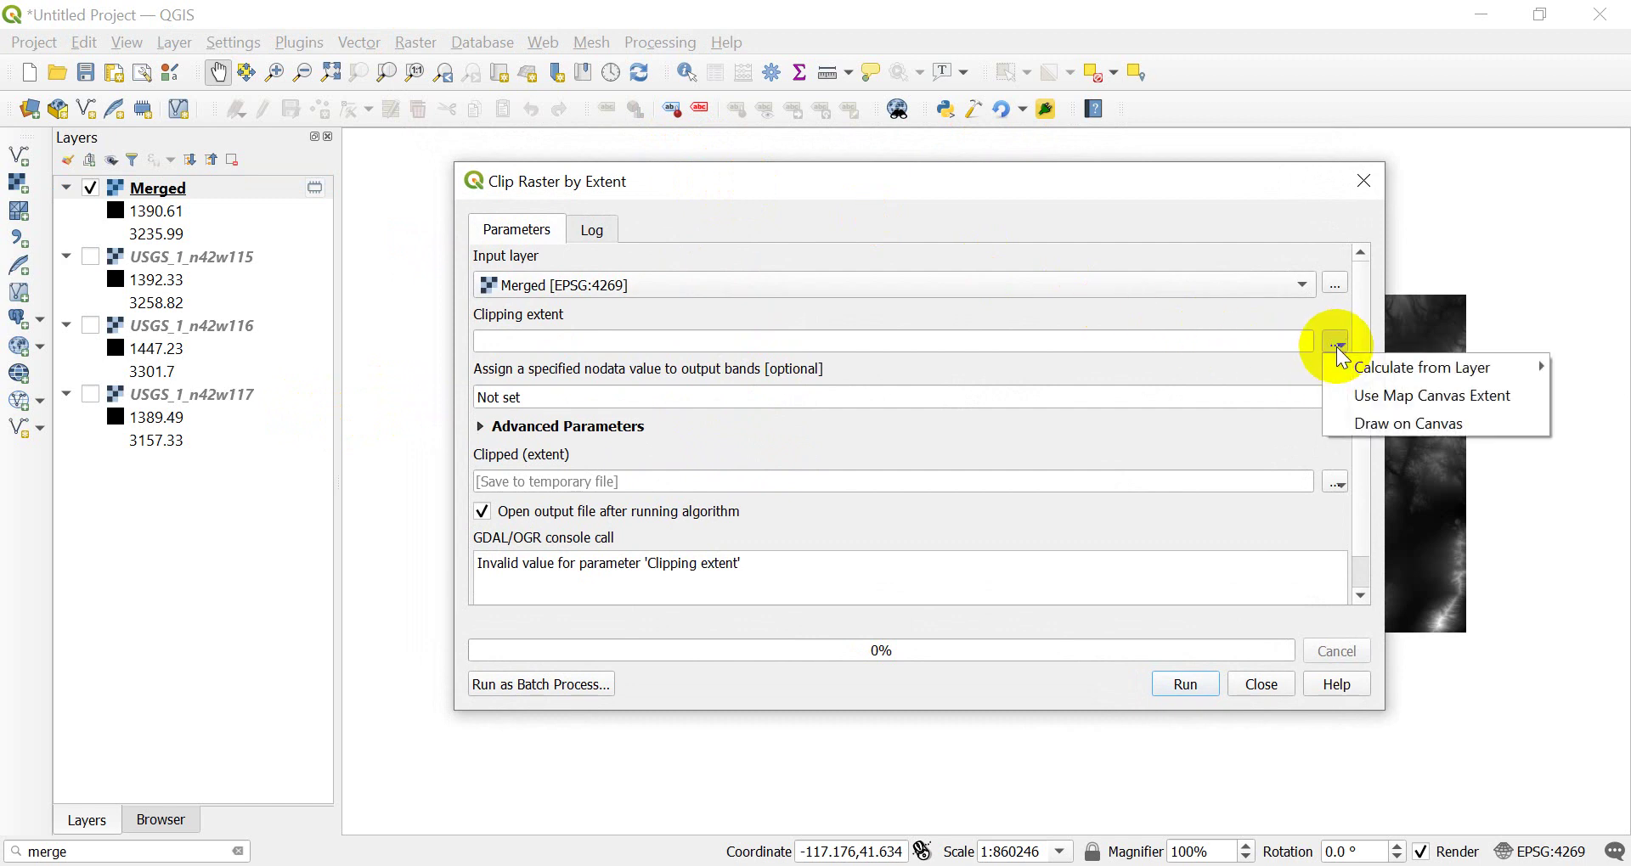
mouse_move(1371, 366)
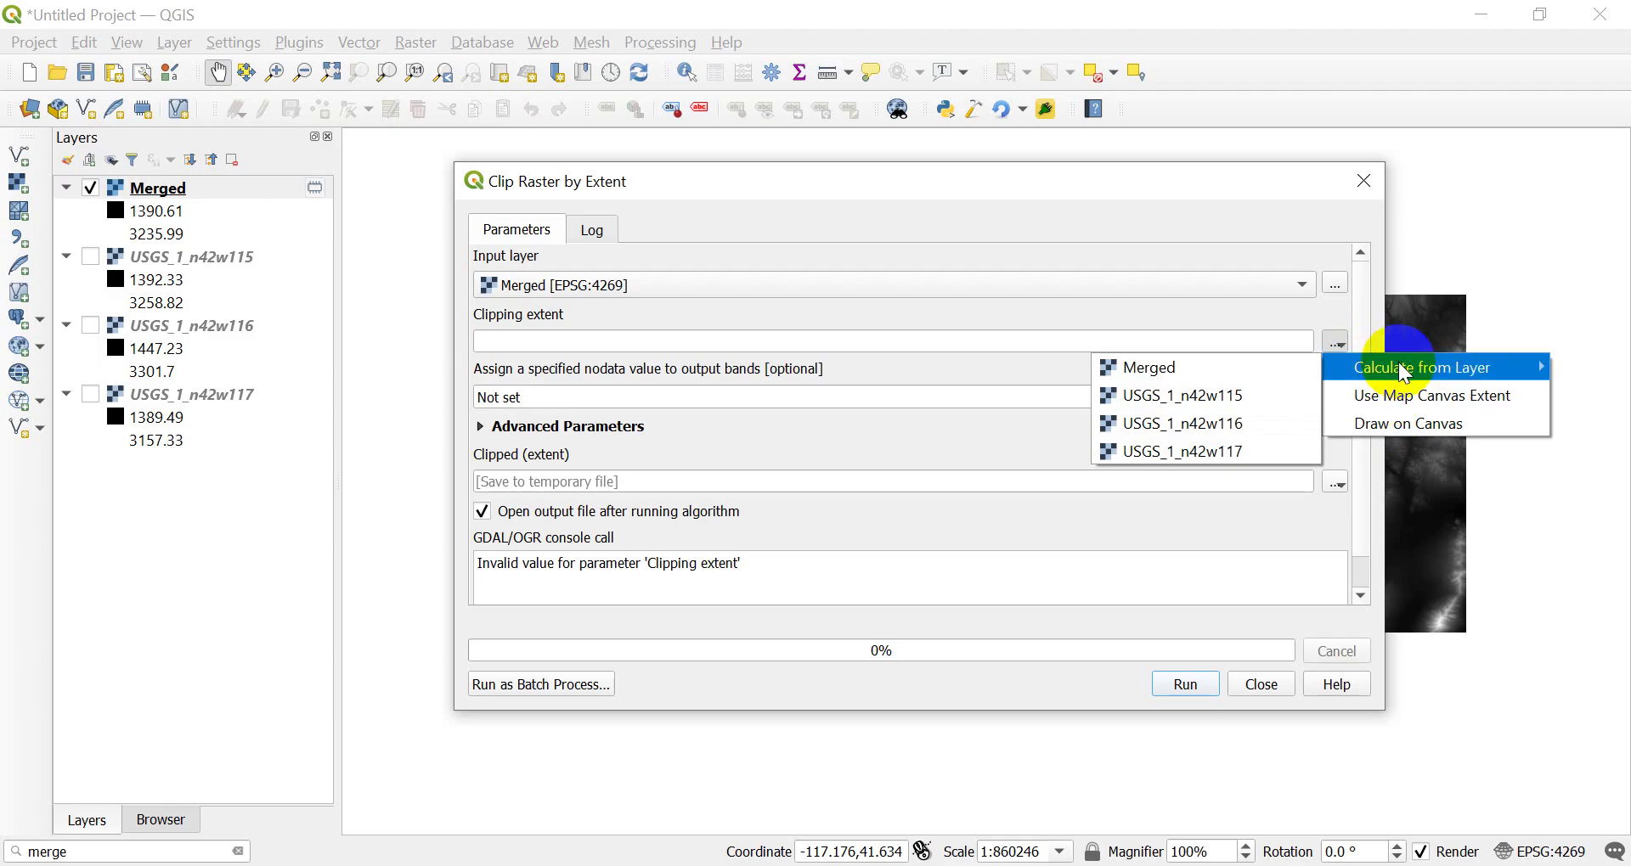
left_click(1179, 399)
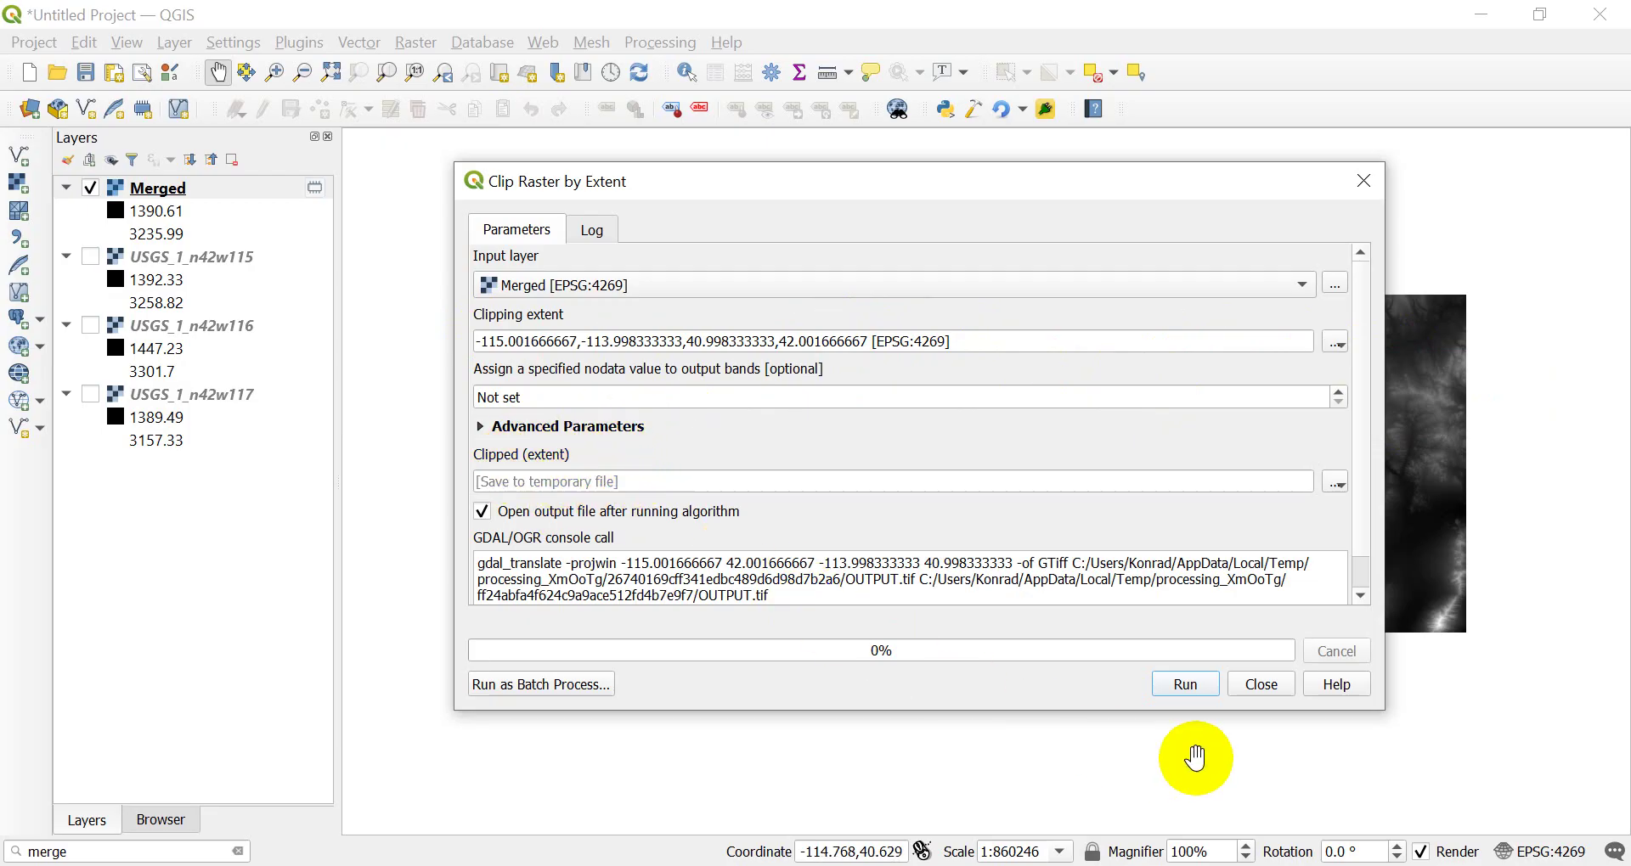
left_click(1185, 684)
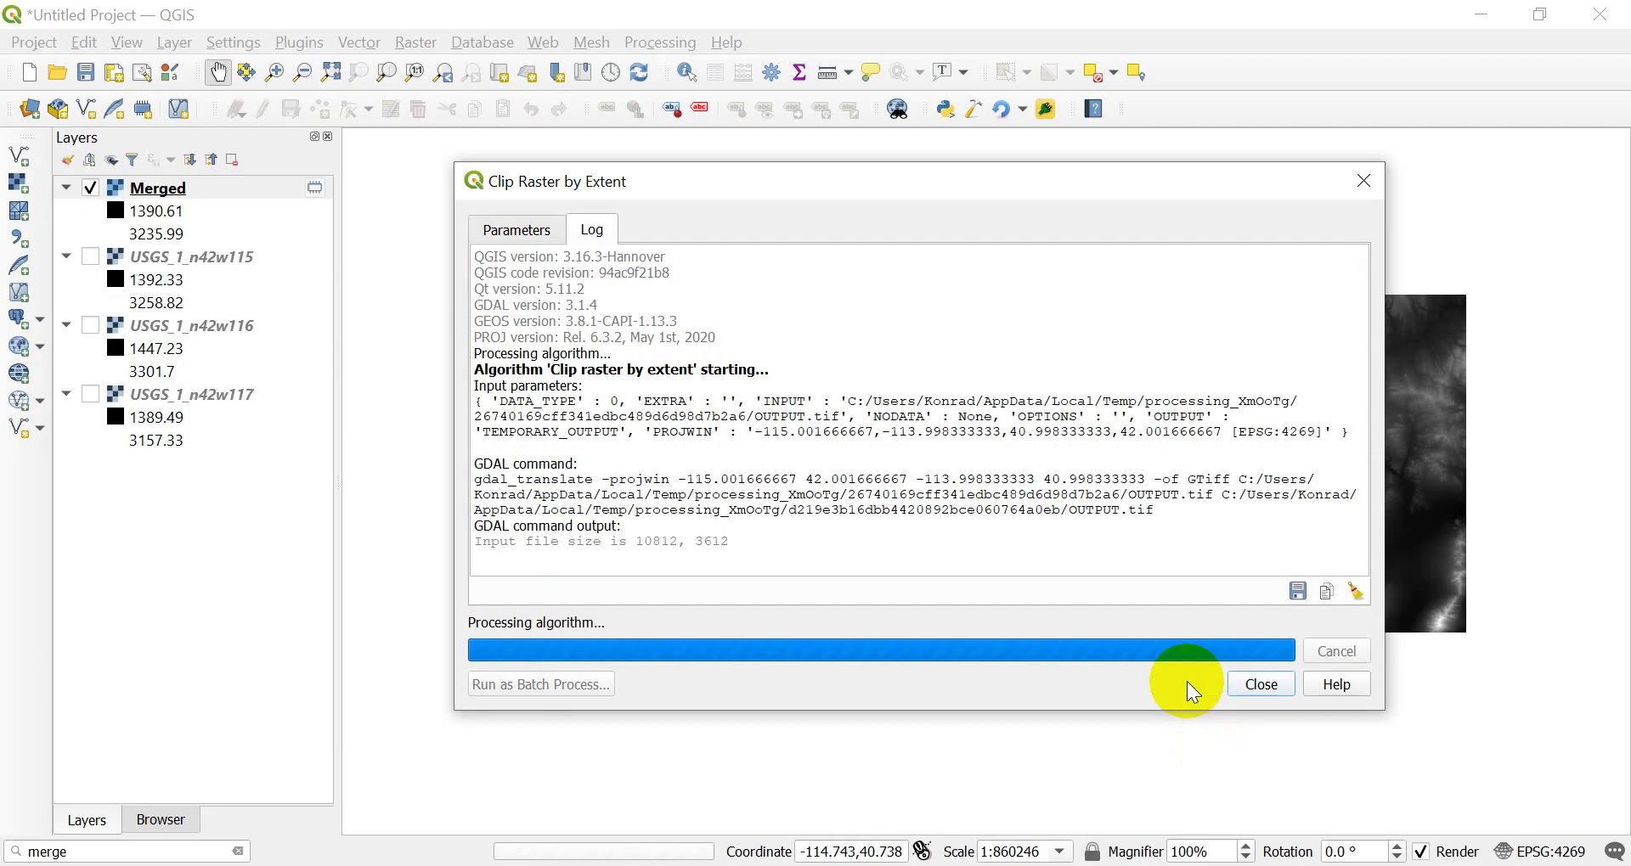
Step: Close the clip tool and compare Clipped (extent) with the tile, ending with only Merged visible
left_click(1279, 686)
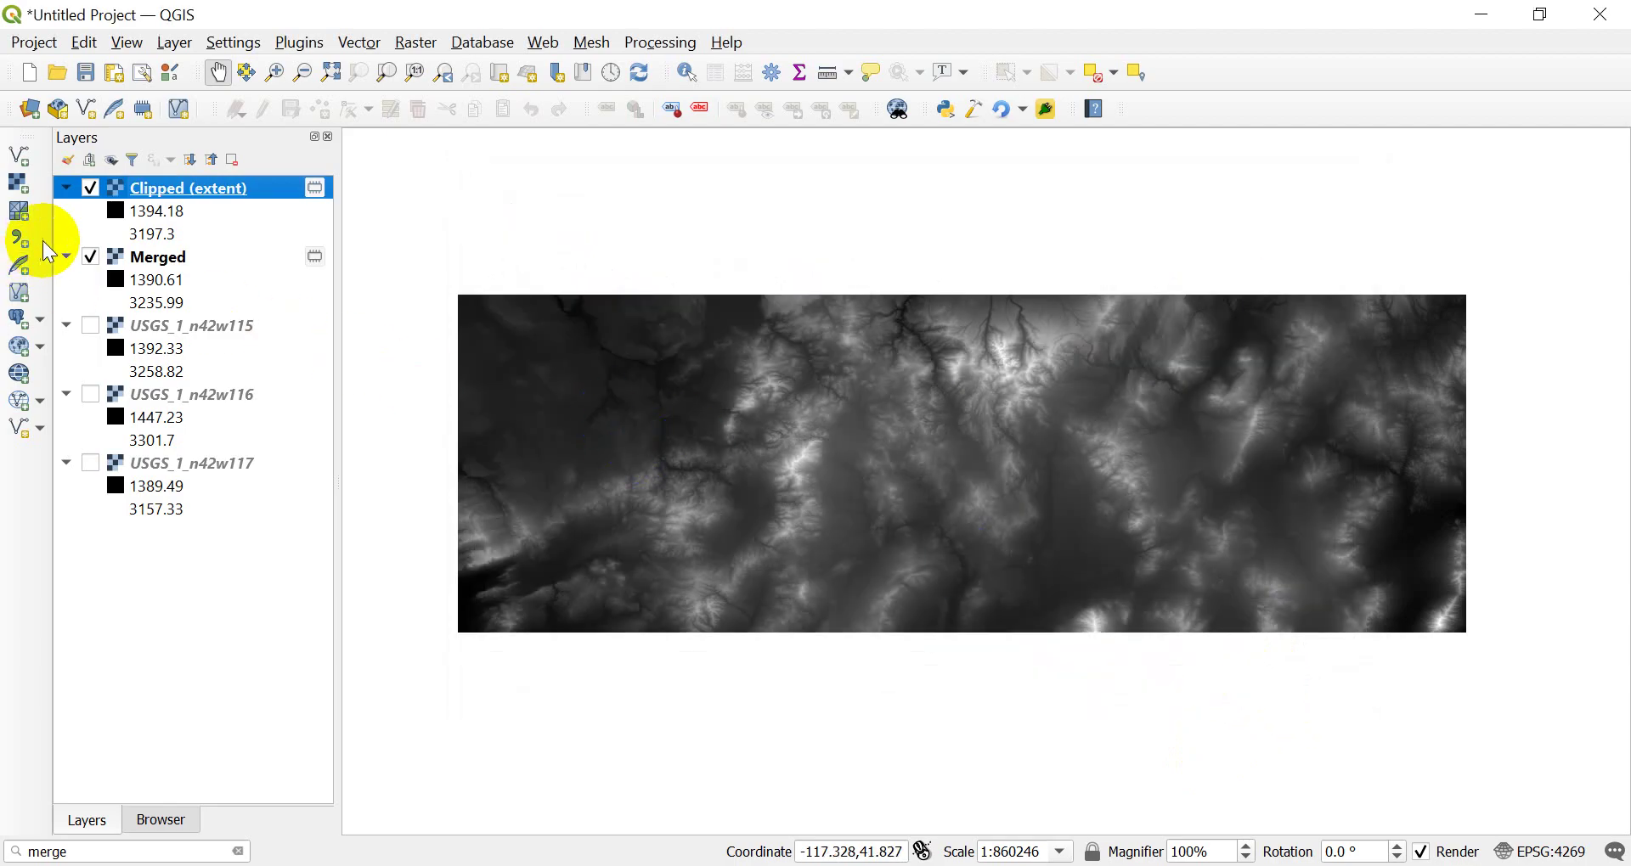
left_click(91, 257)
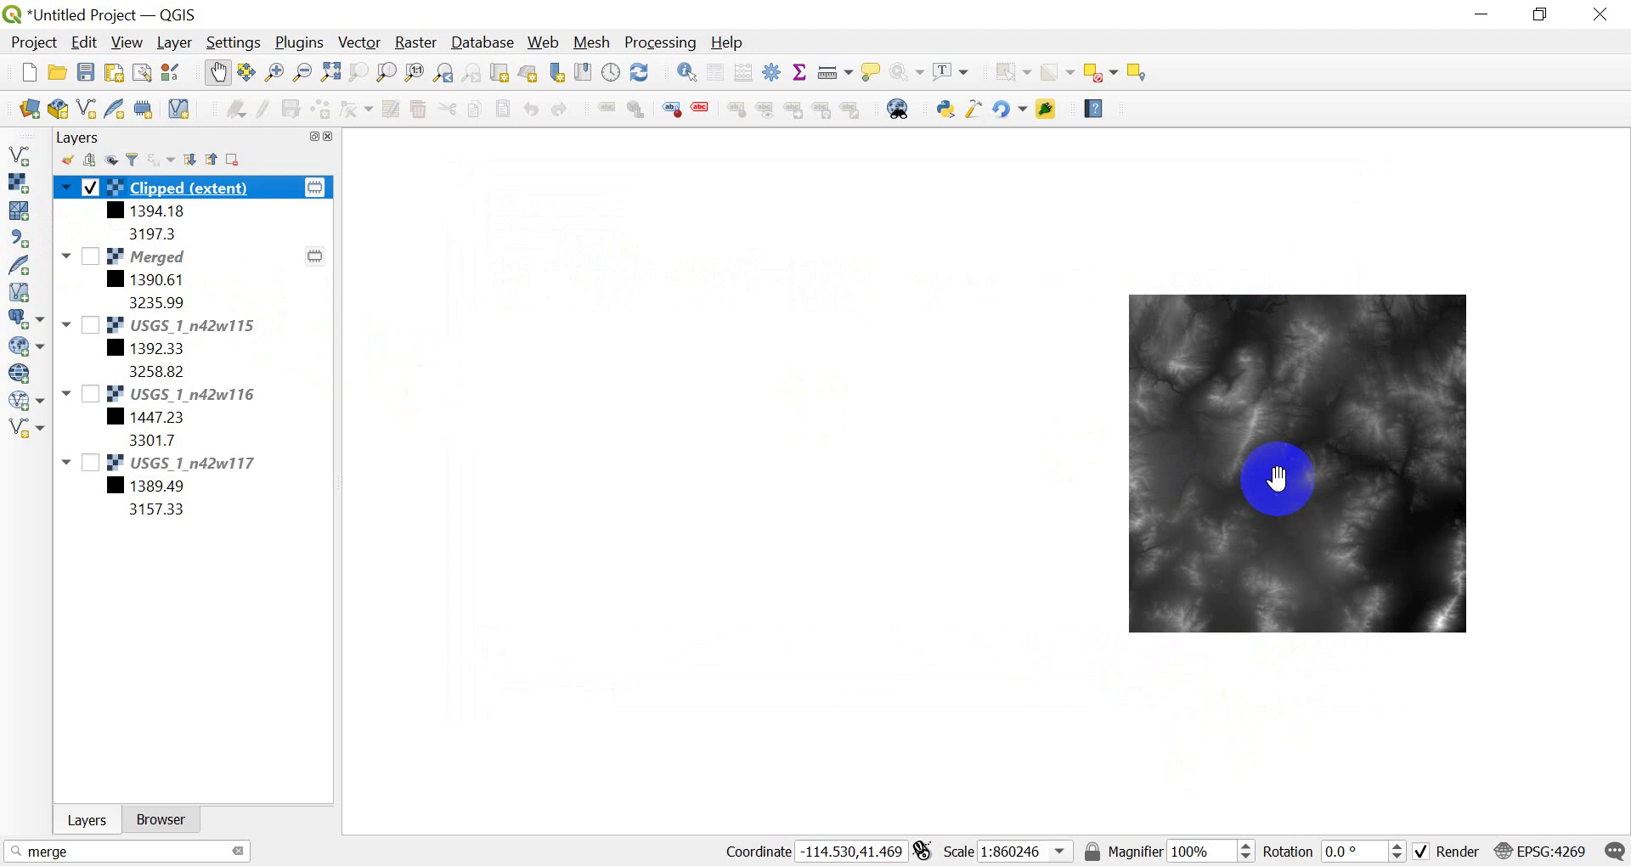
left_click(91, 326)
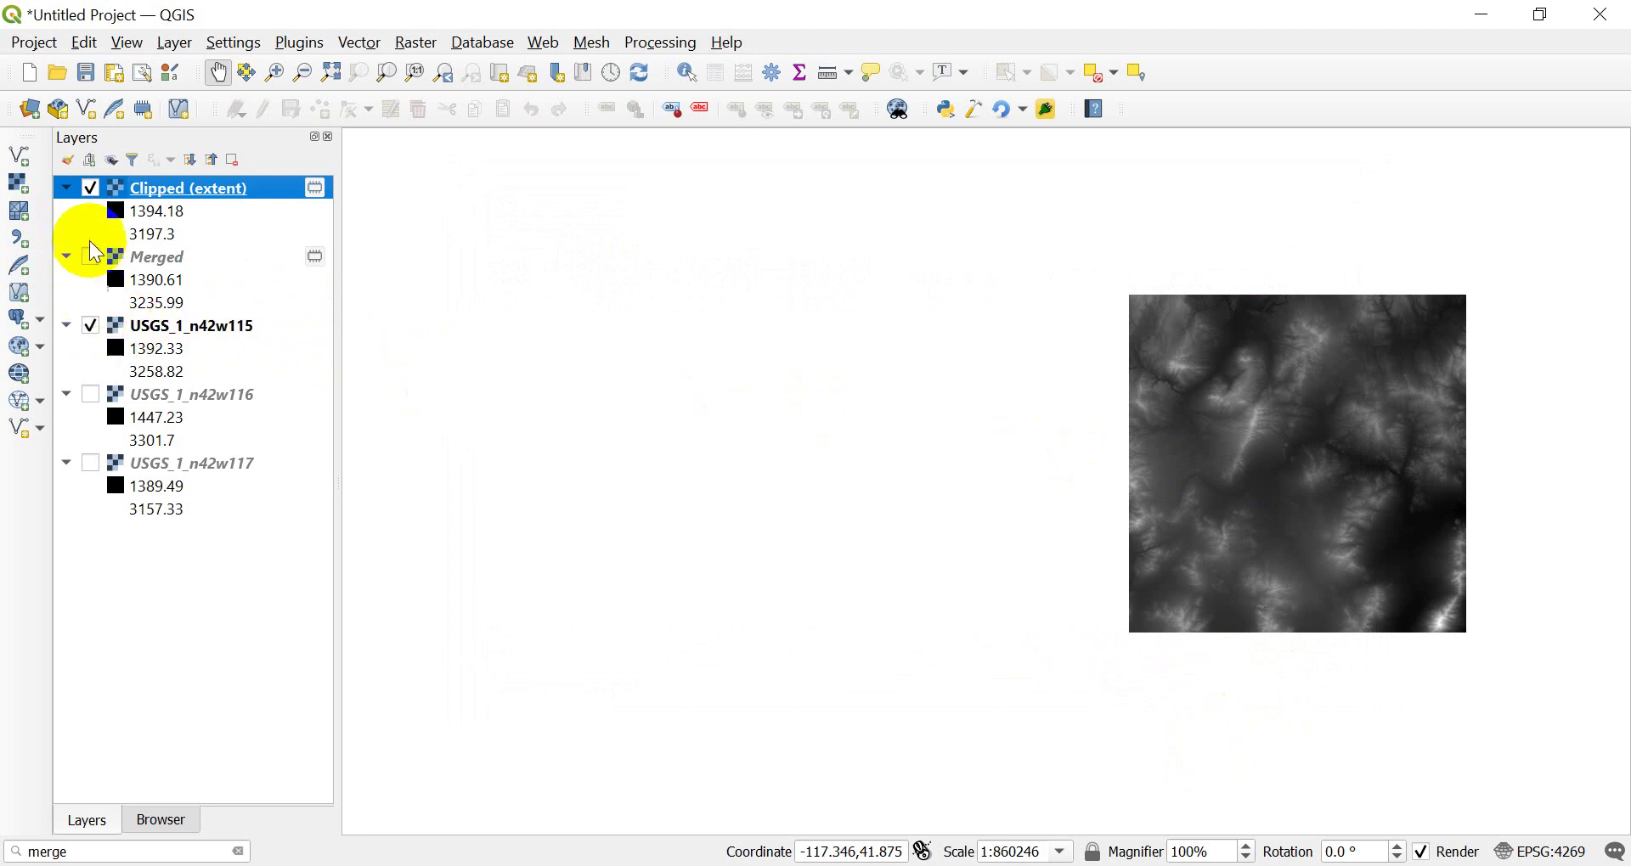
left_click(91, 188)
left_click(91, 327)
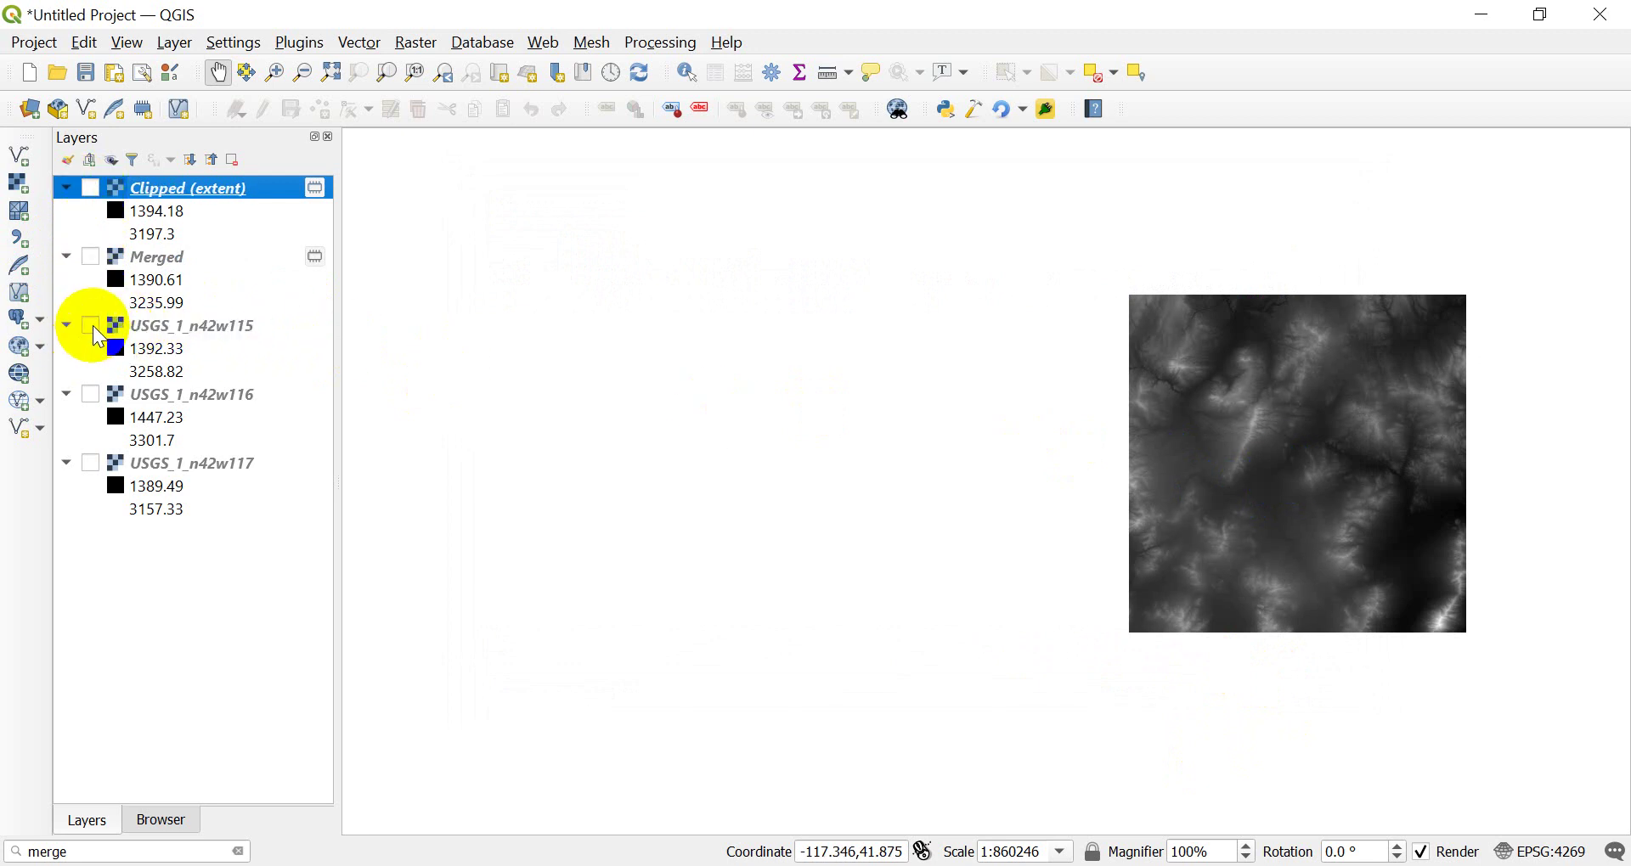
left_click(91, 326)
left_click(91, 326)
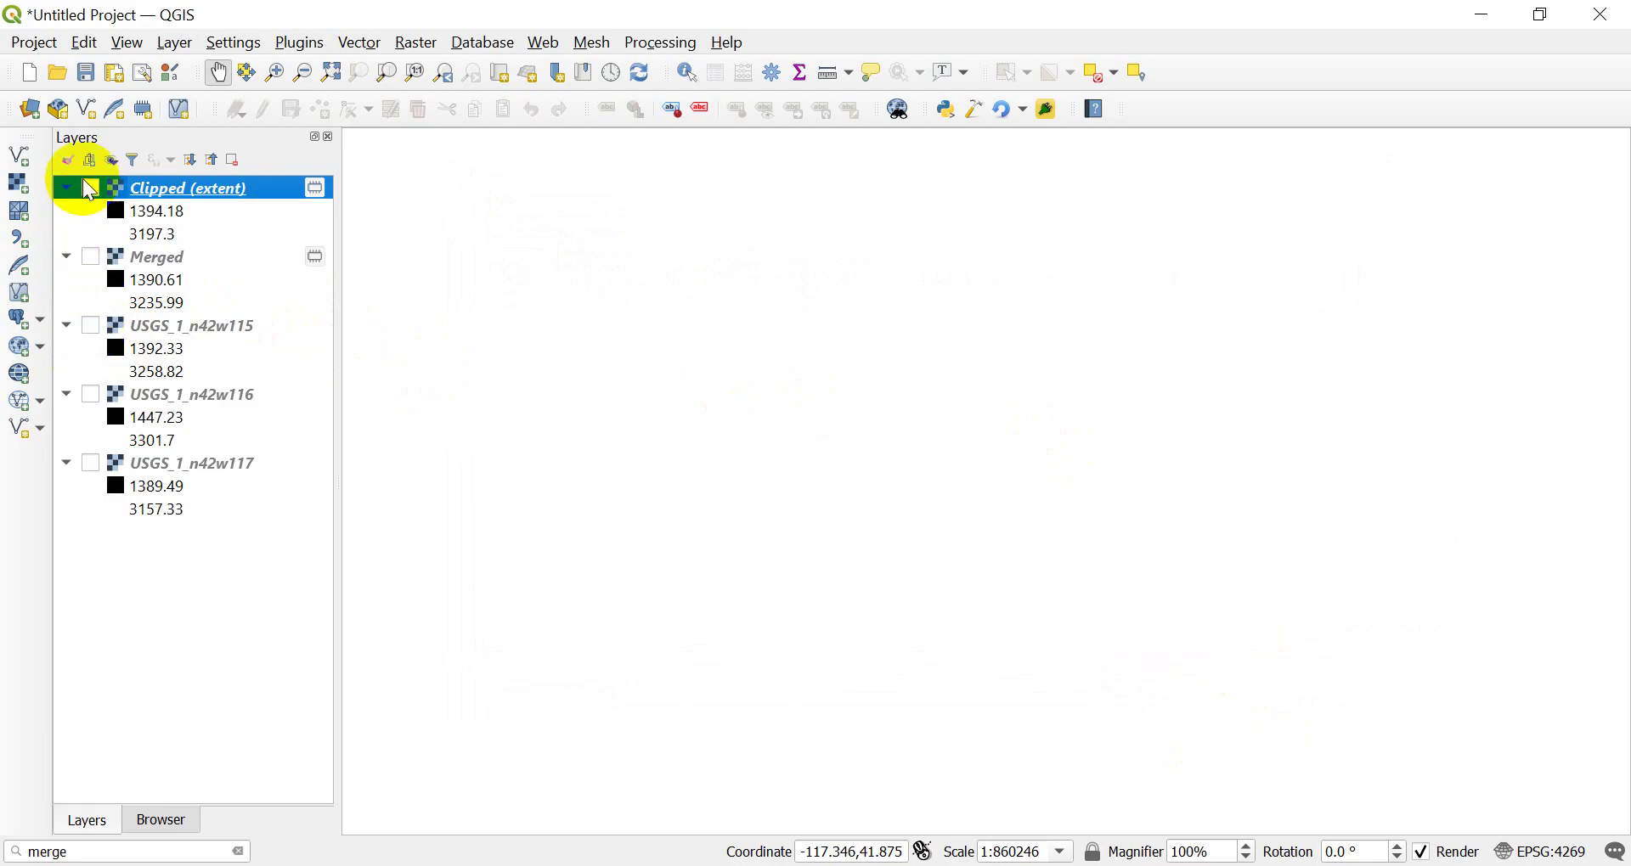
left_click(91, 188)
left_click(91, 188)
left_click(90, 257)
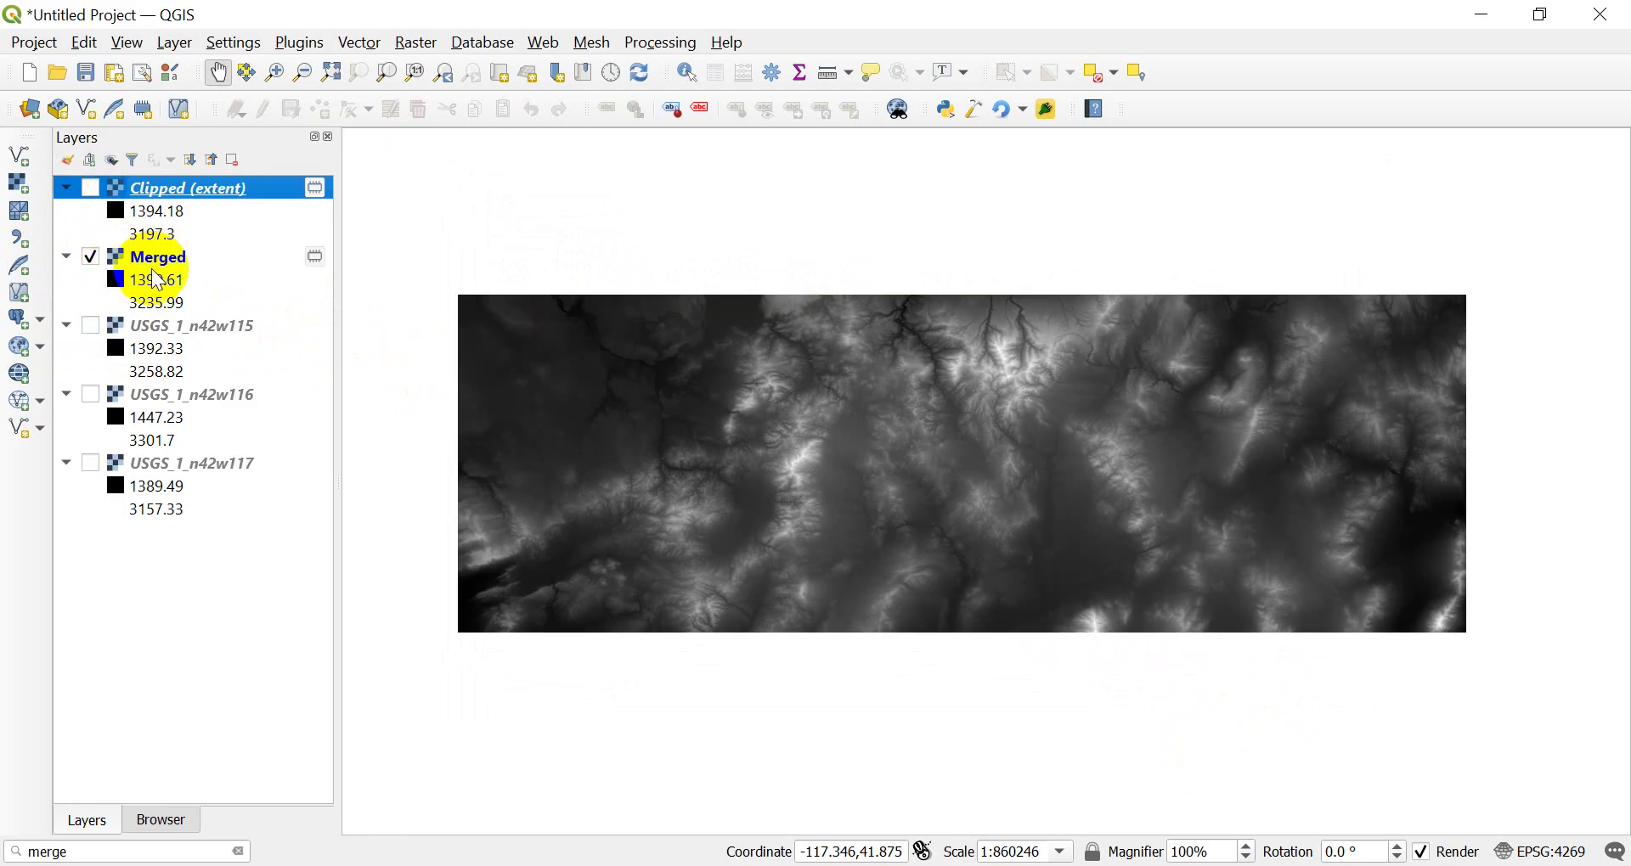
left_click(429, 48)
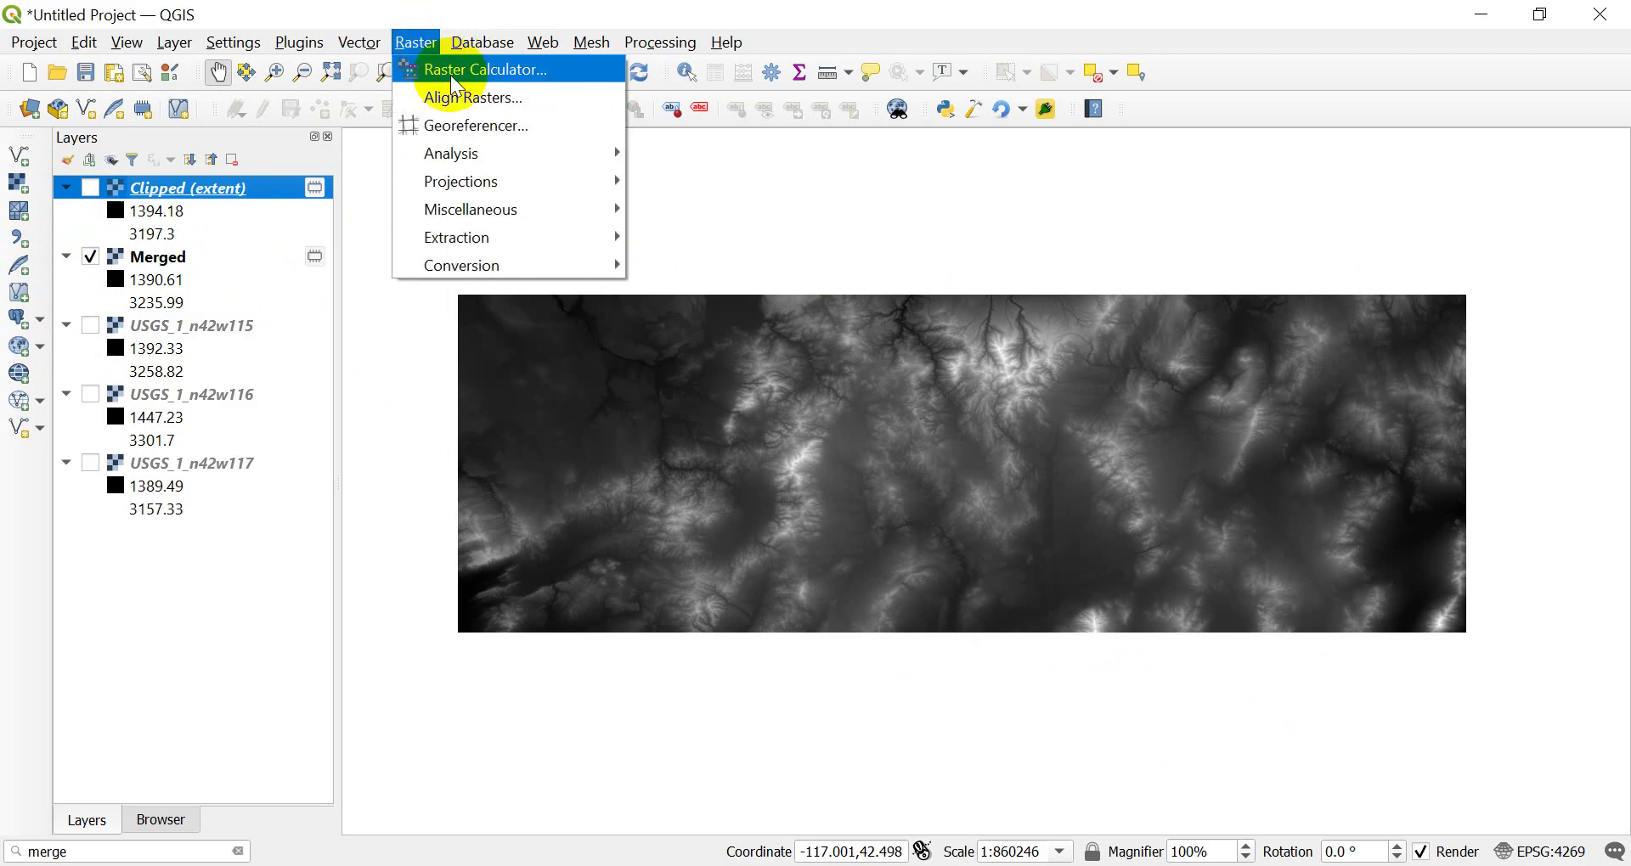
mouse_move(560, 241)
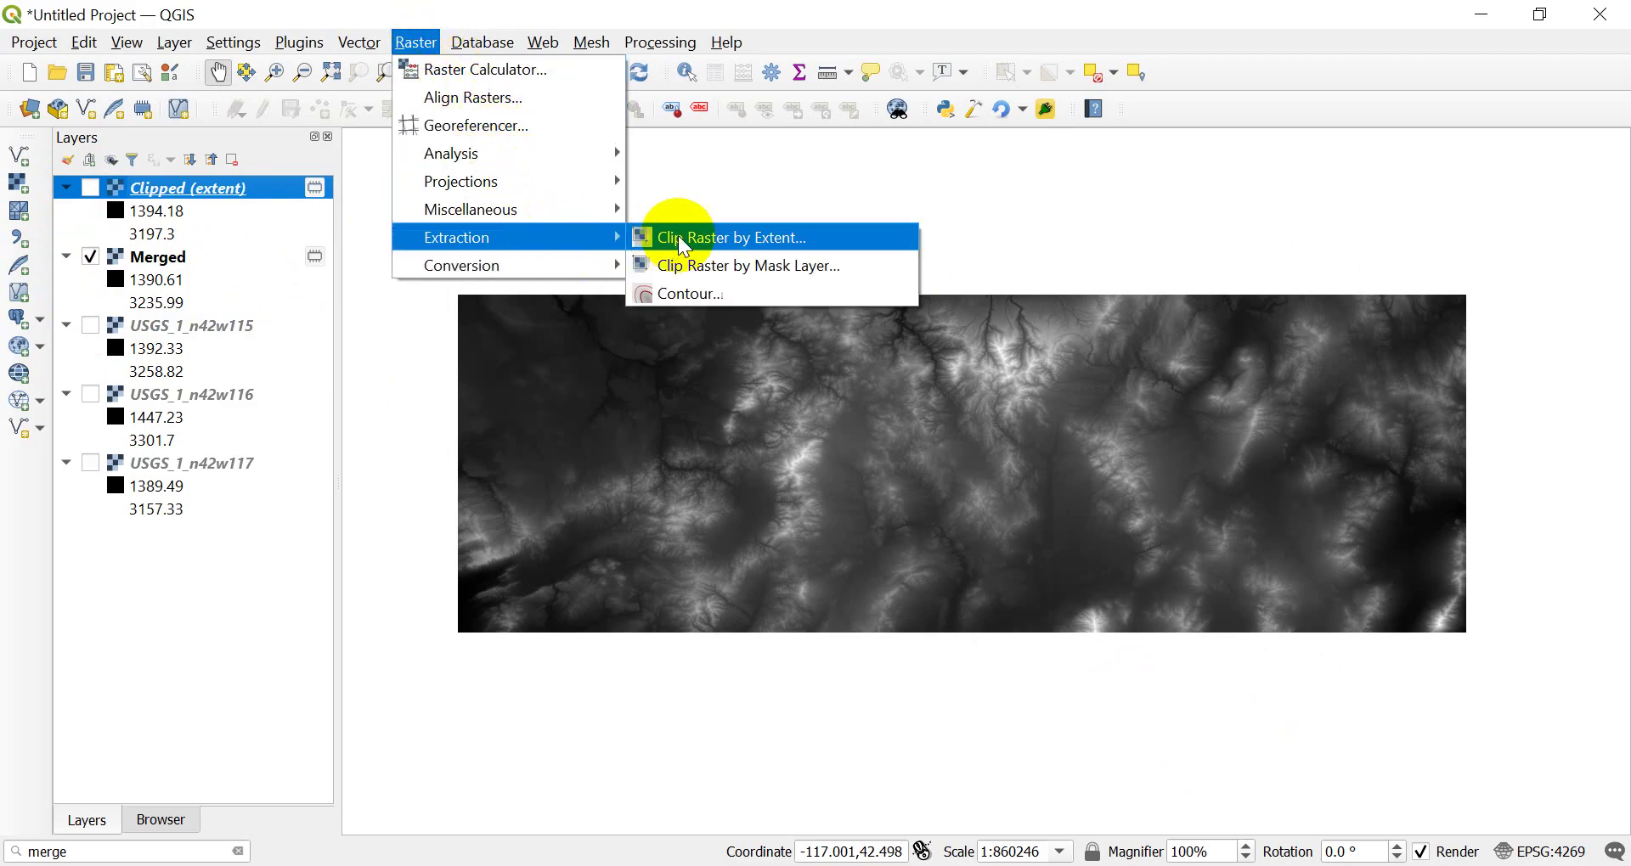
left_click(751, 238)
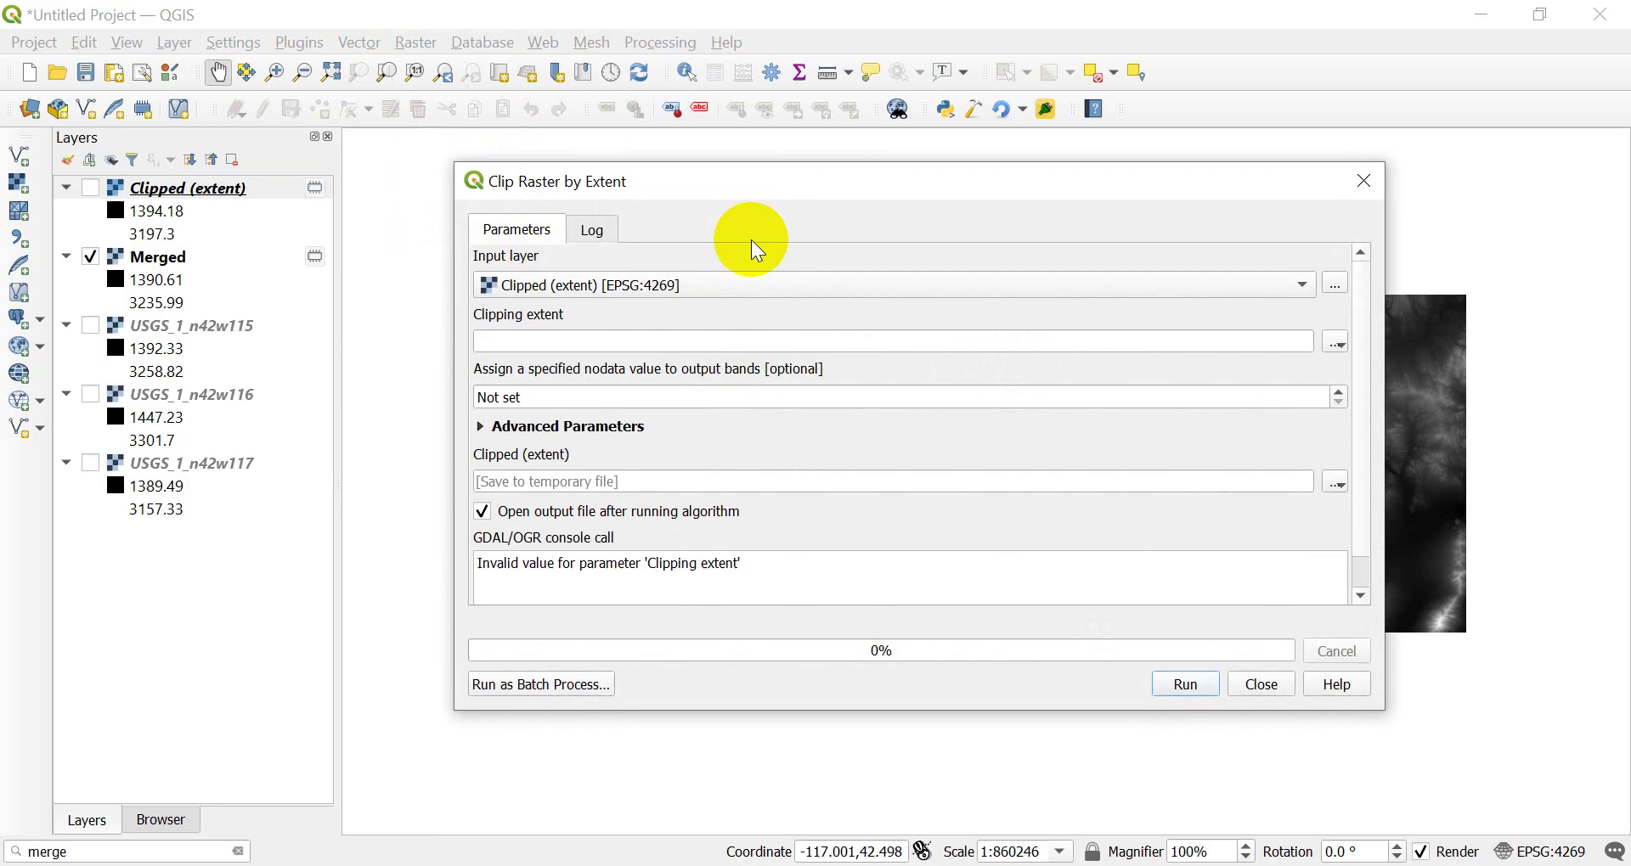
left_click(1338, 344)
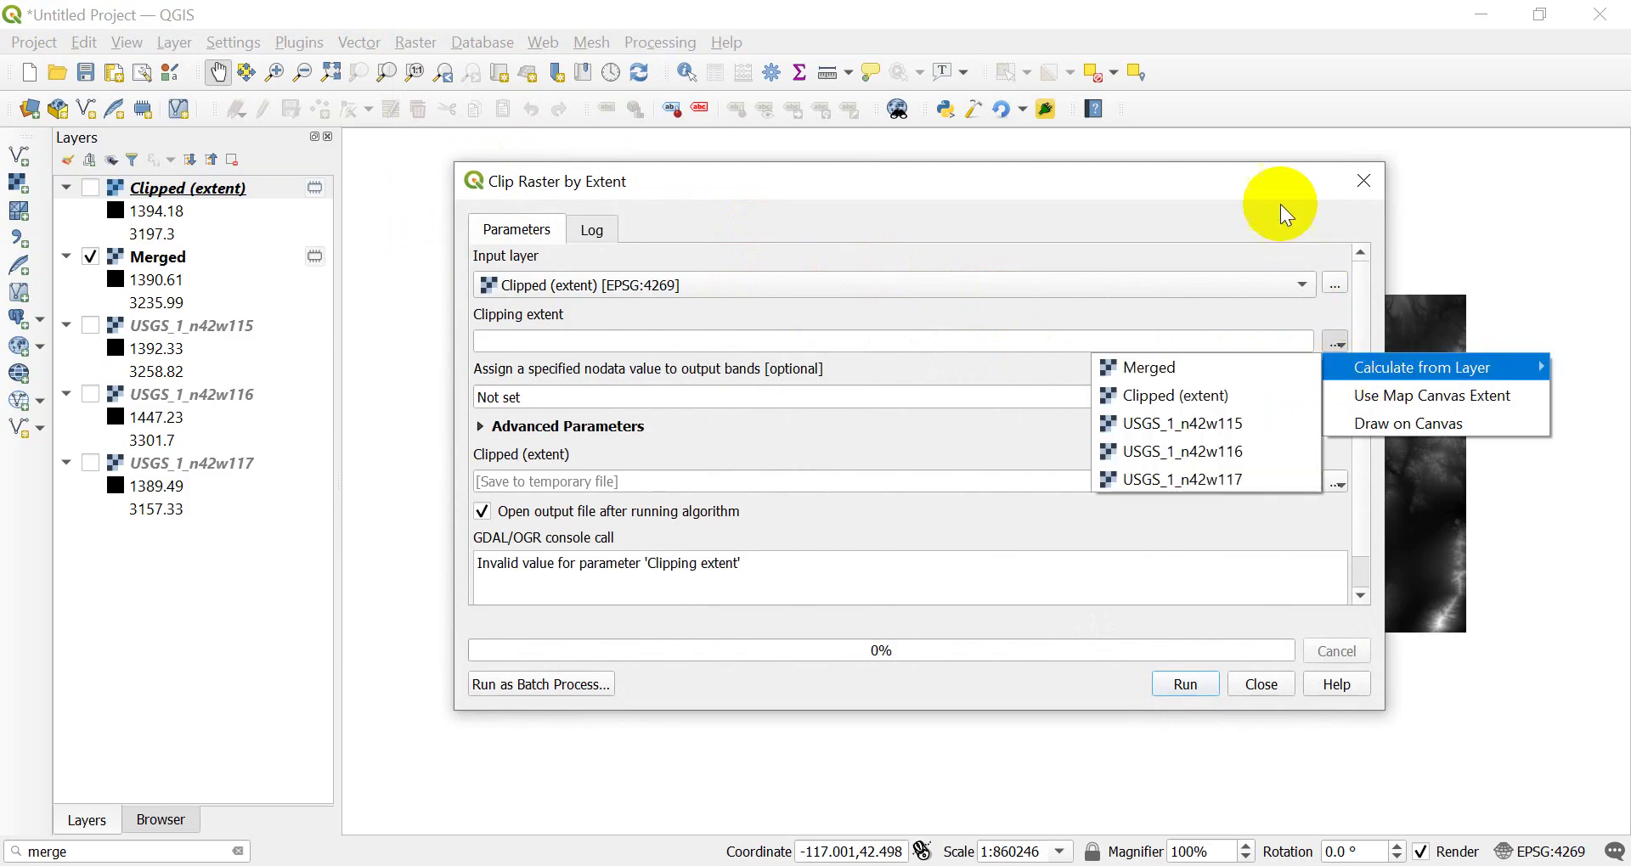
left_click(1266, 183)
left_click(1364, 182)
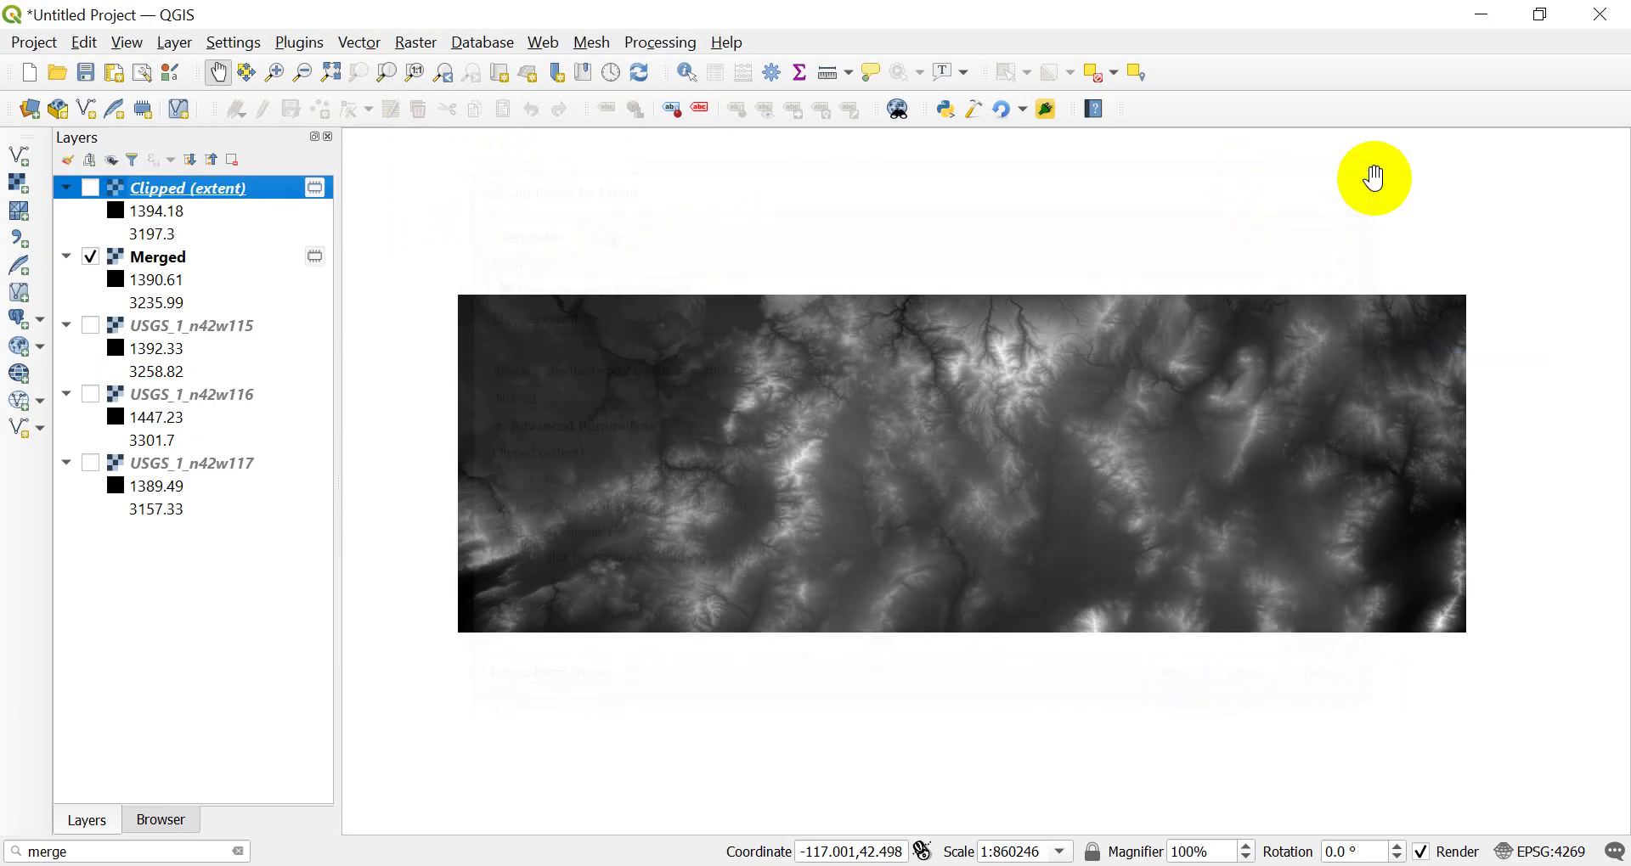
Step: Zoom and pan the Merged raster to frame the network of valleys closely
scroll(1127, 395, "up", 2)
left_click_drag(1085, 320, 1055, 560)
scroll(791, 492, "up", 1)
left_click_drag(747, 390, 892, 516)
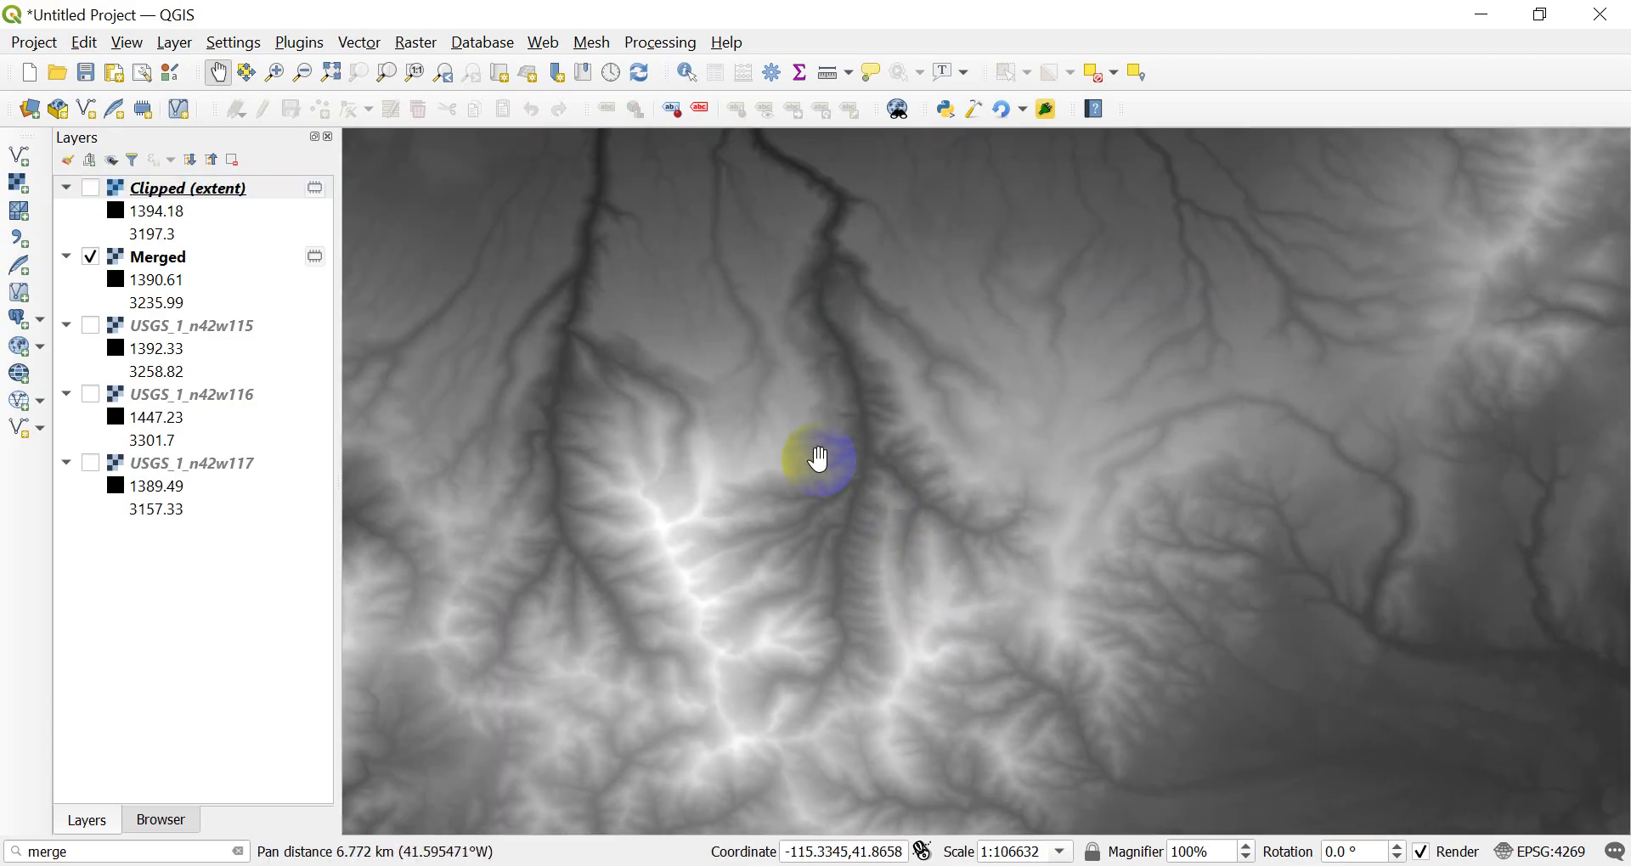
left_click_drag(778, 436, 961, 484)
scroll(881, 458, "up", 1)
left_click_drag(925, 354, 982, 412)
left_click(204, 202)
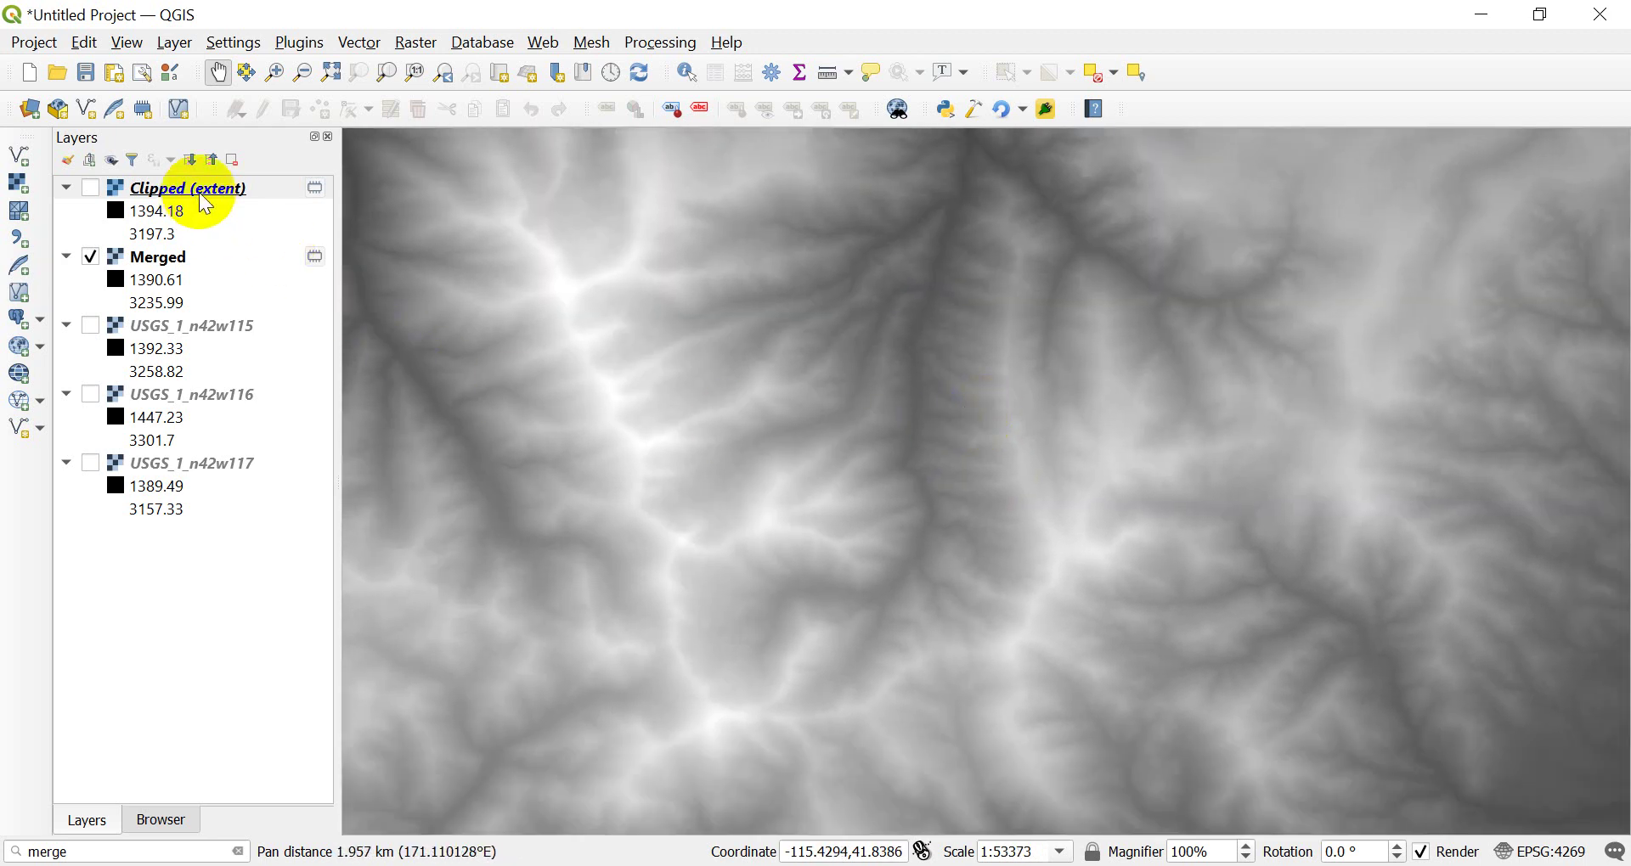
Step: Clip the Clipped (extent) raster to the current map canvas extent, then close the tool
left_click(416, 43)
mouse_move(600, 240)
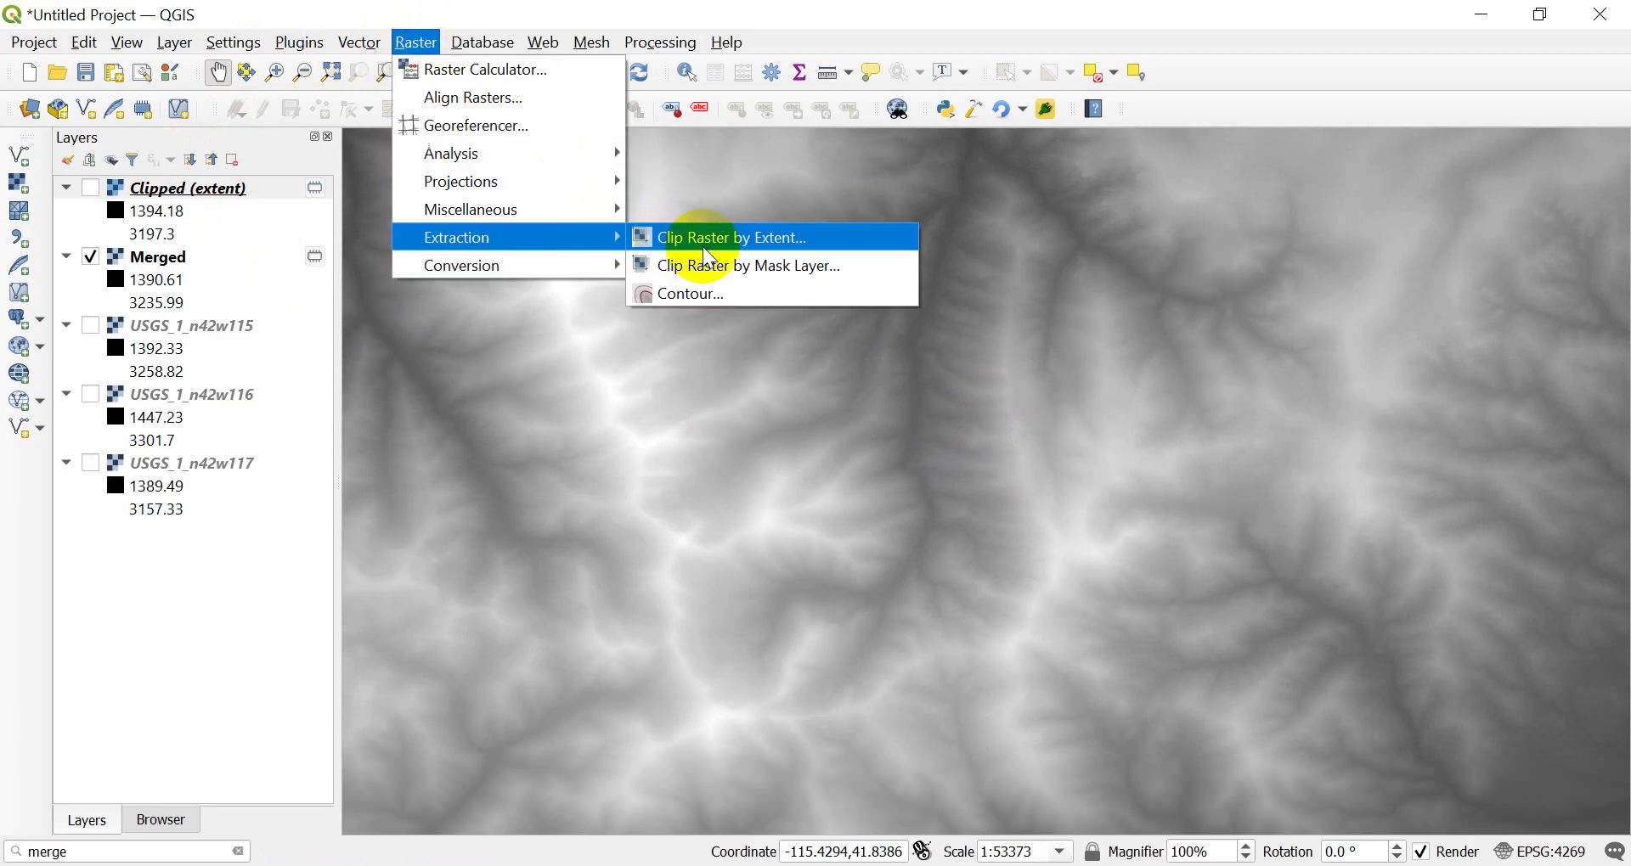
left_click(742, 240)
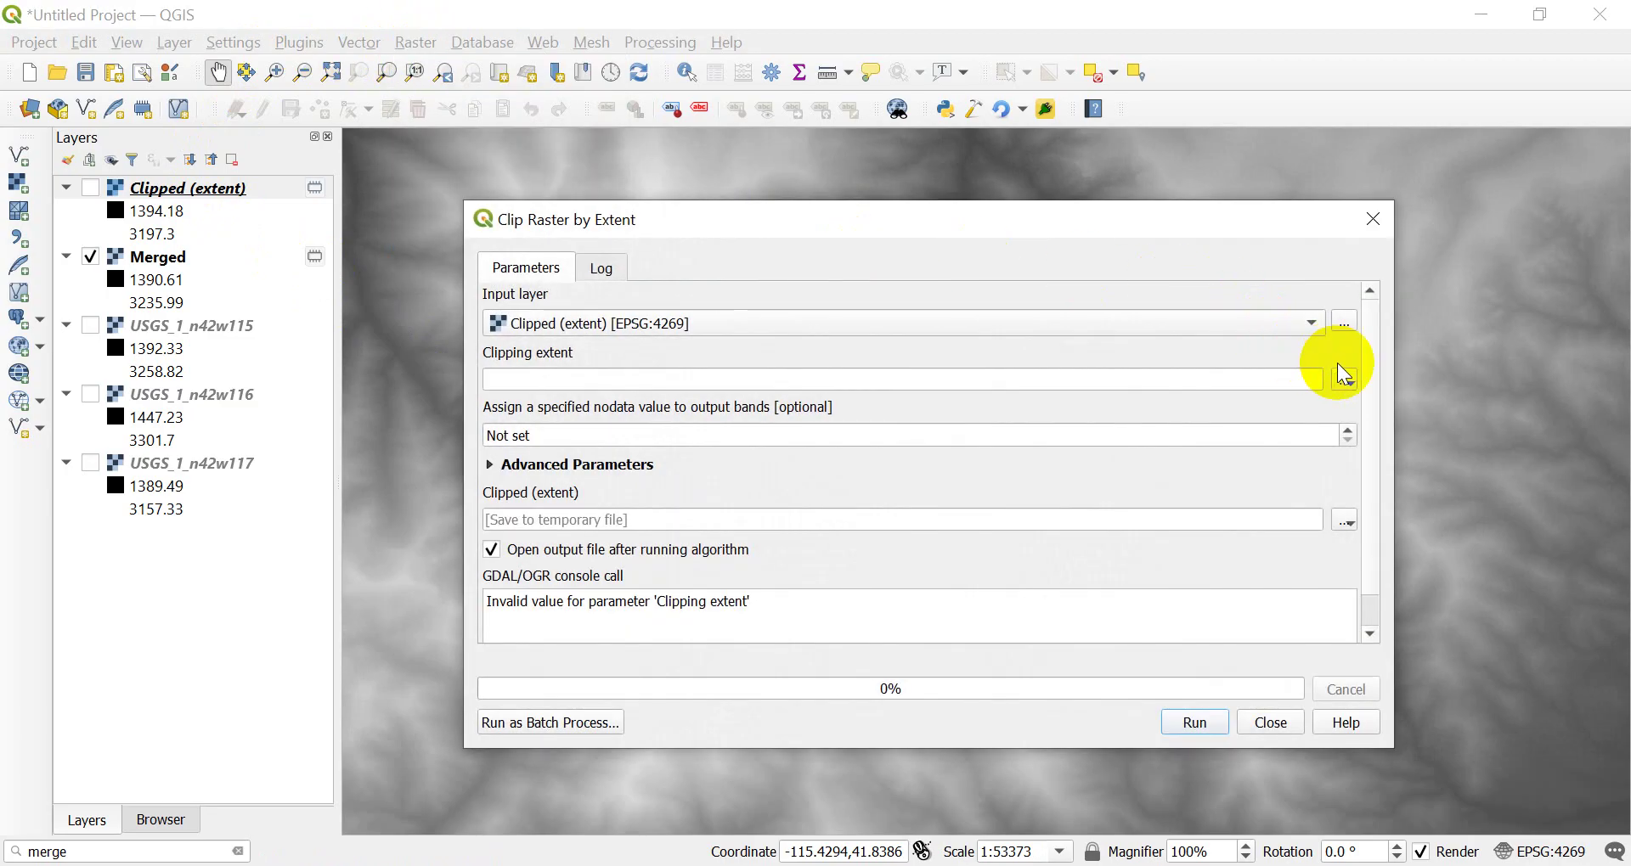
left_click(1353, 379)
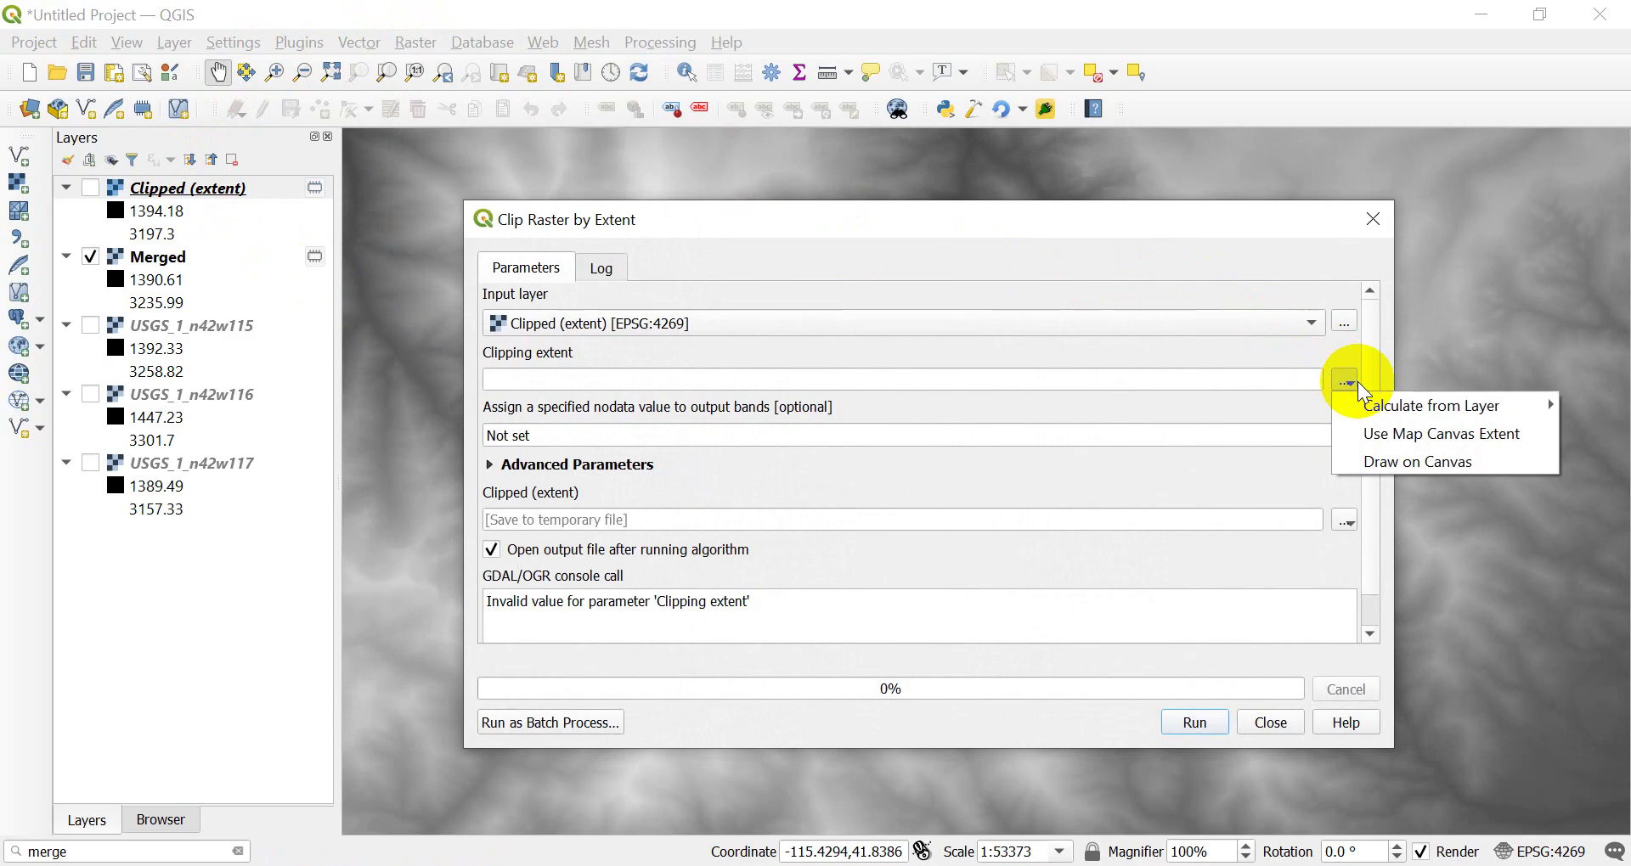
left_click(1410, 436)
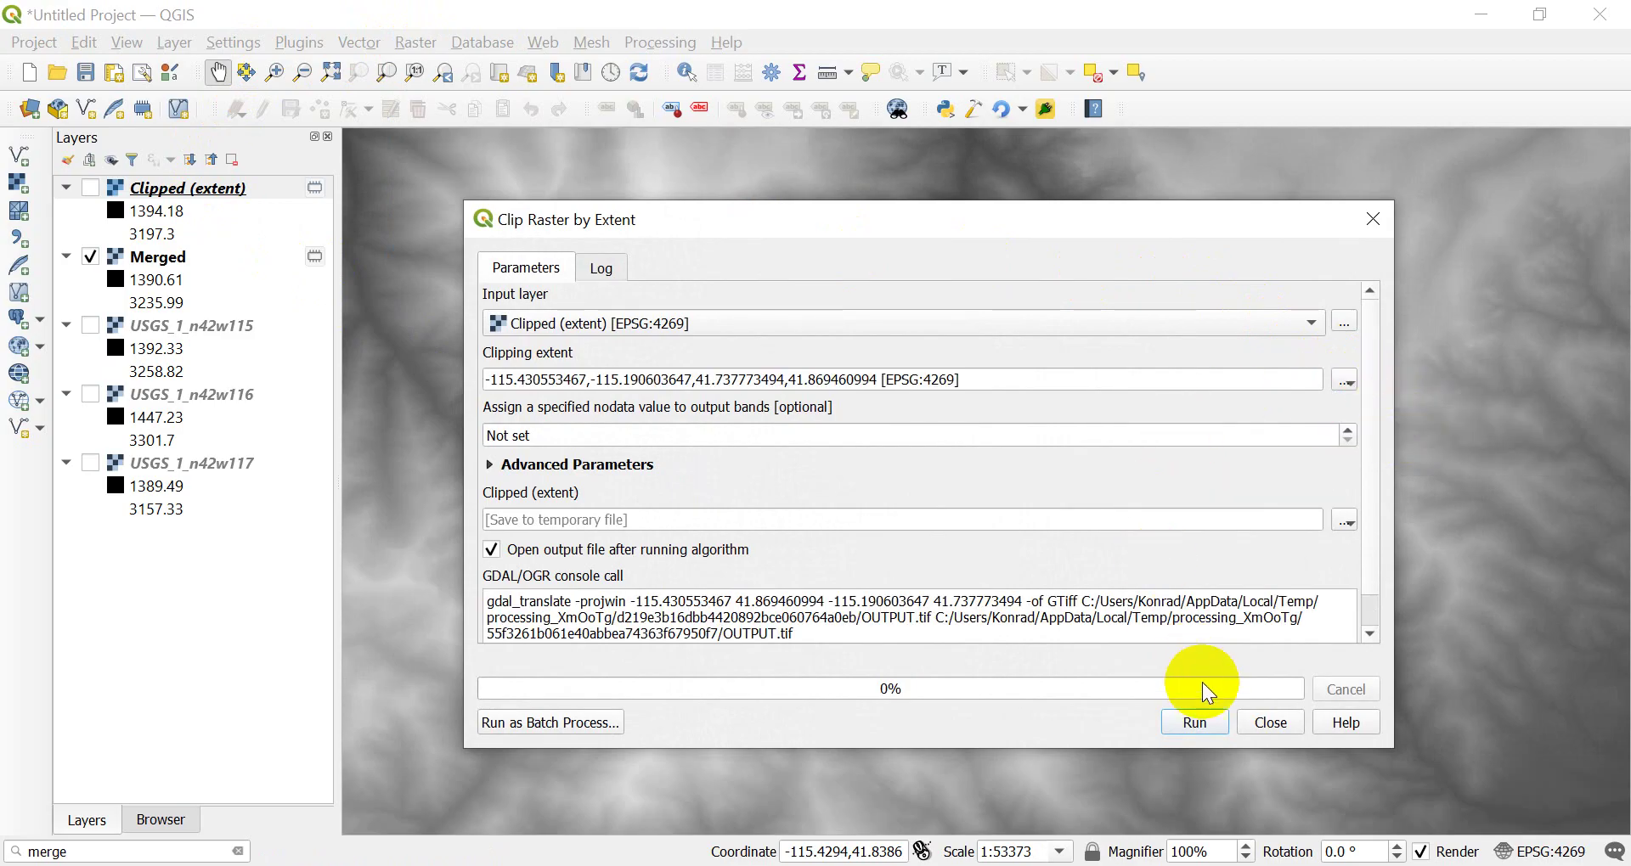
left_click(1195, 723)
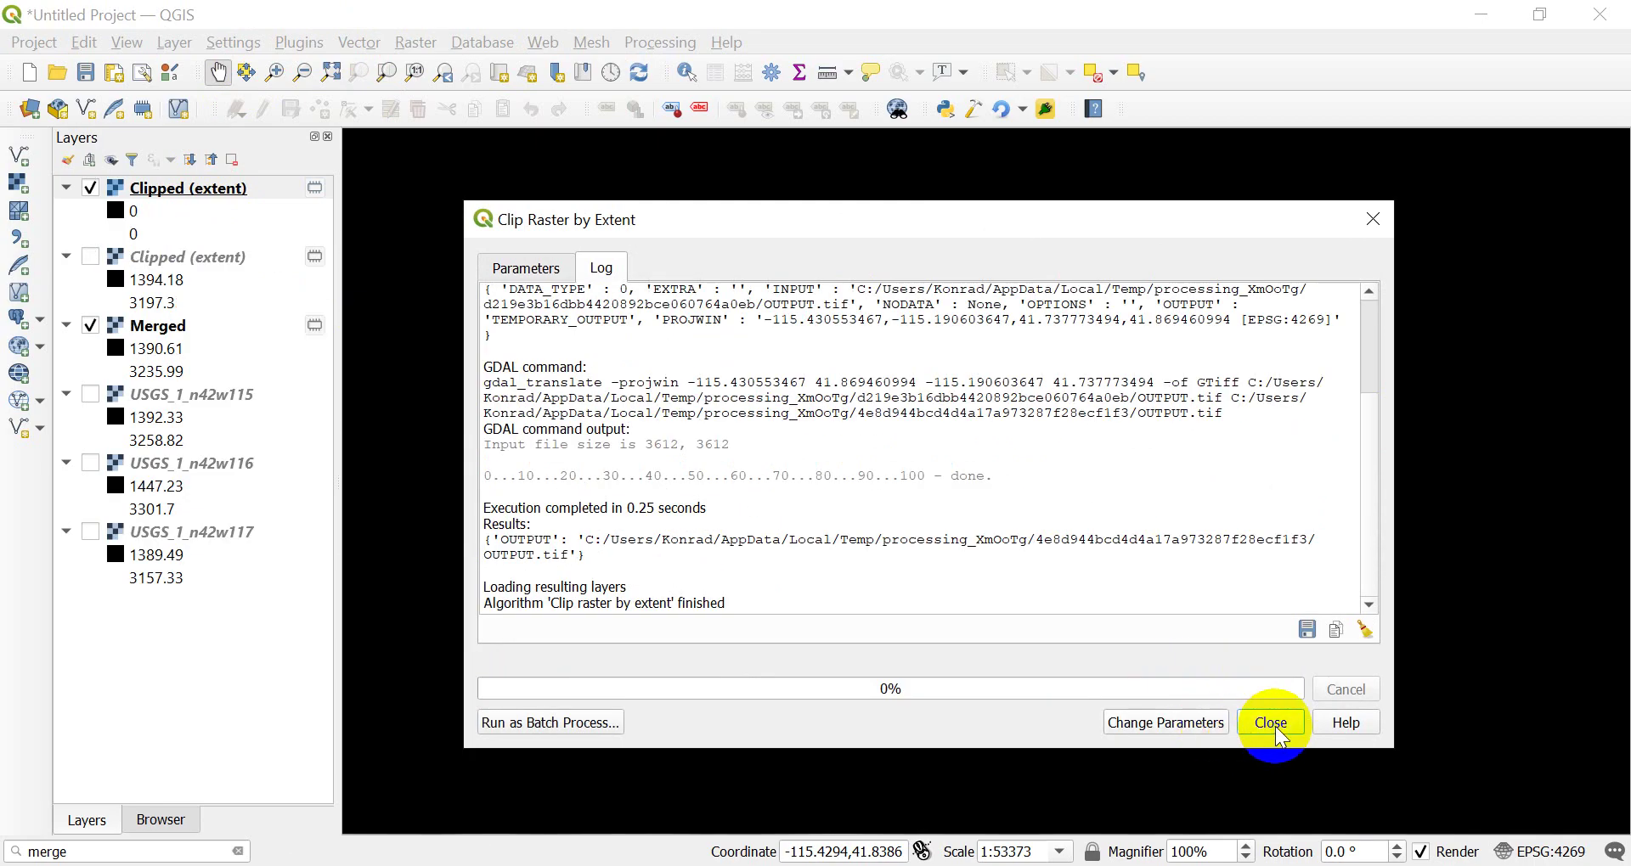
left_click(1272, 723)
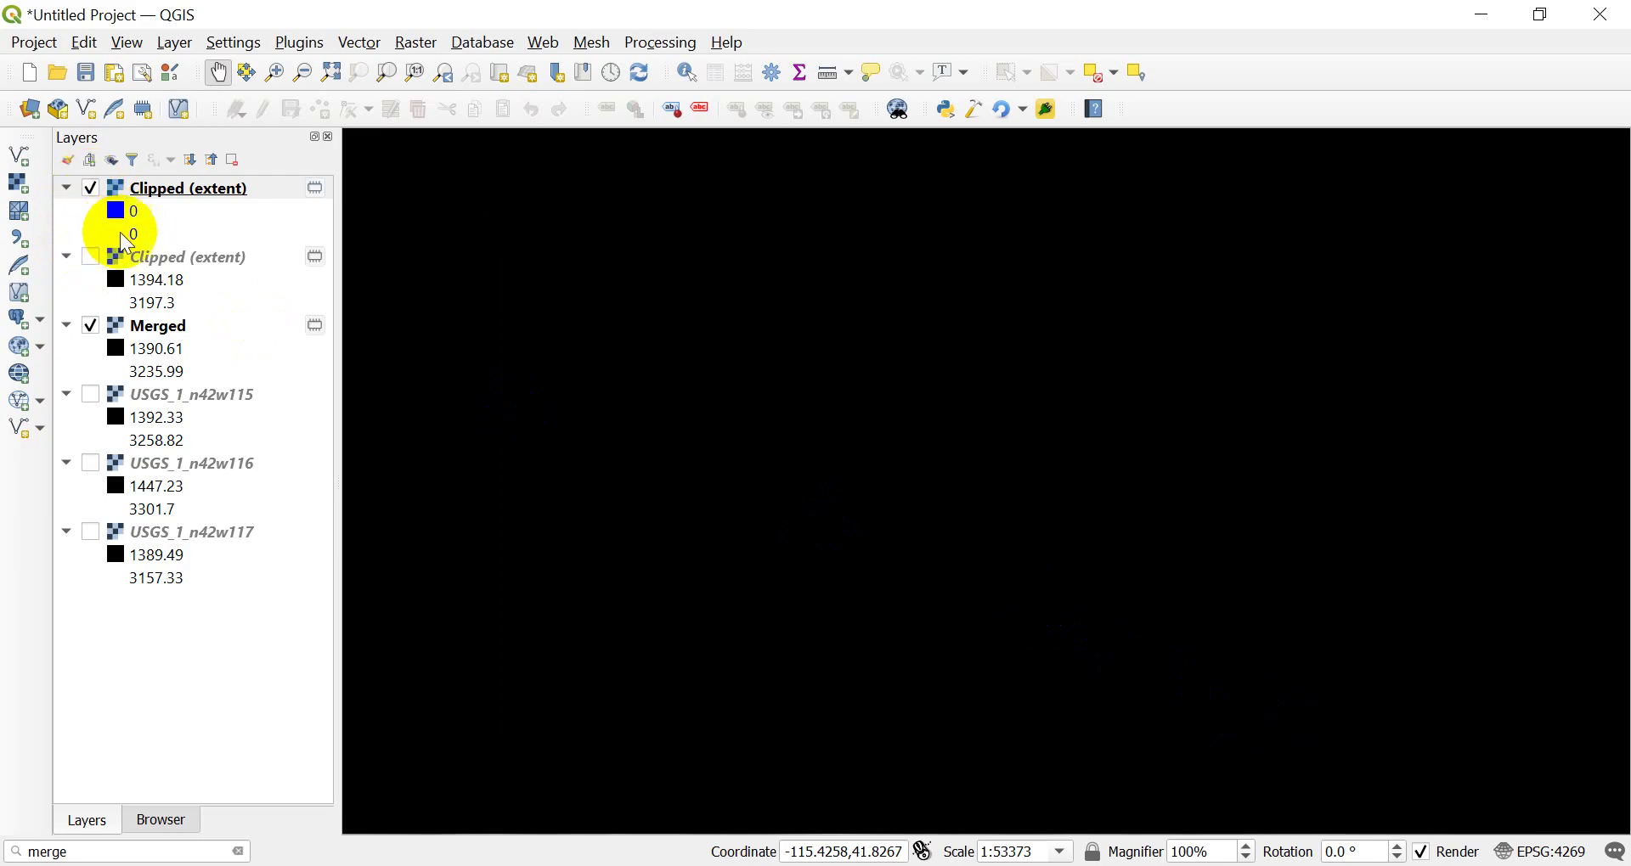
Step: Inspect the black rectangle, hide the new 0–0 Clipped (extent) layer, and pan the map
scroll(870, 407, "down", 2)
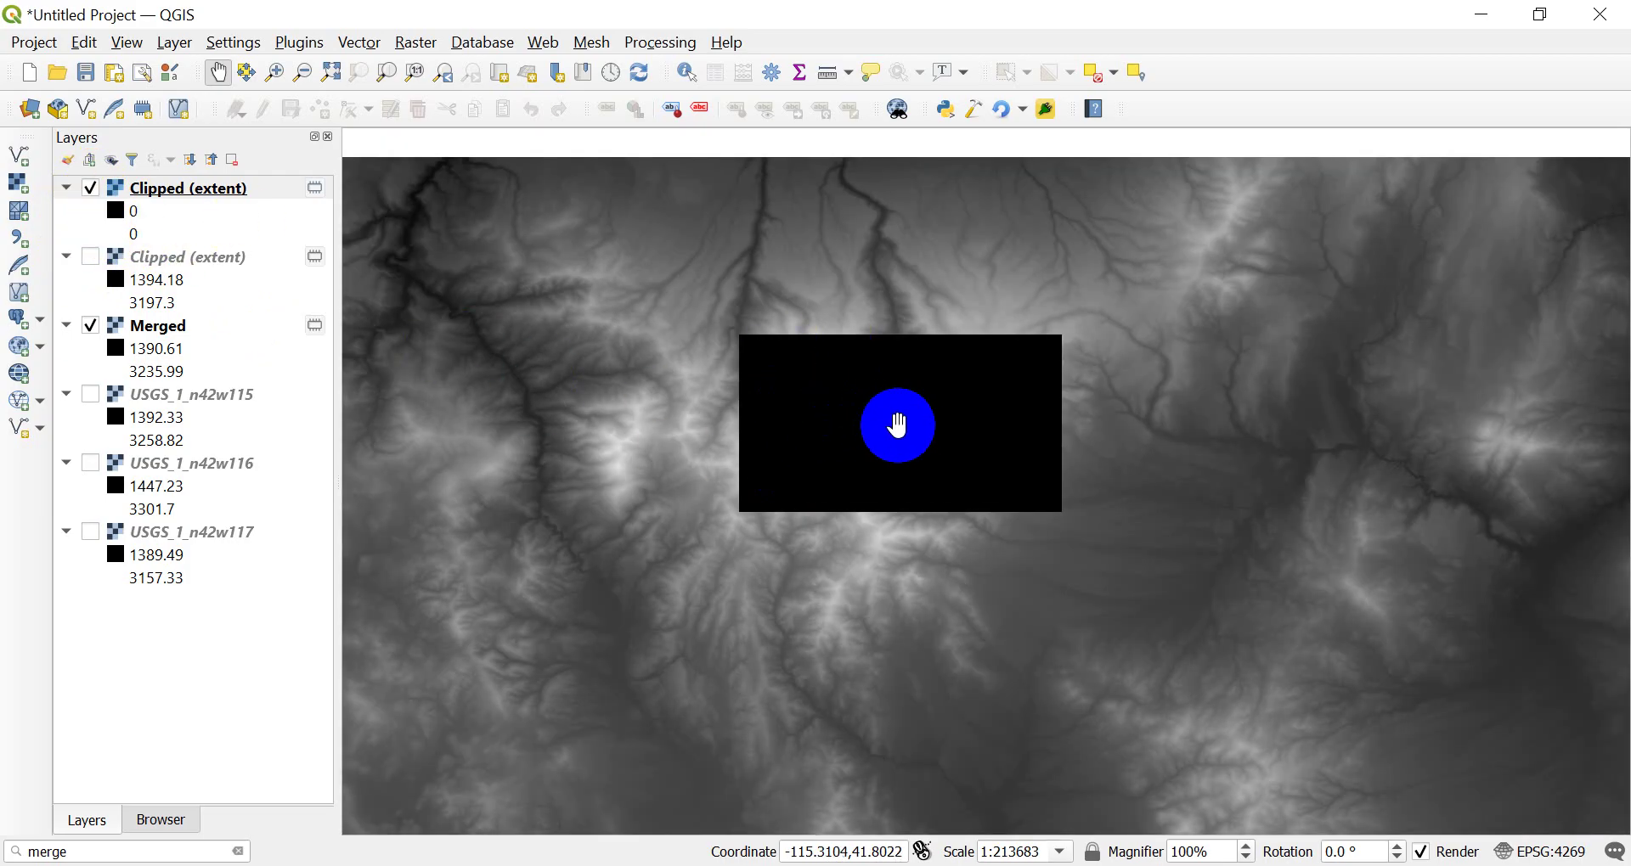
scroll(901, 426, "up", 1)
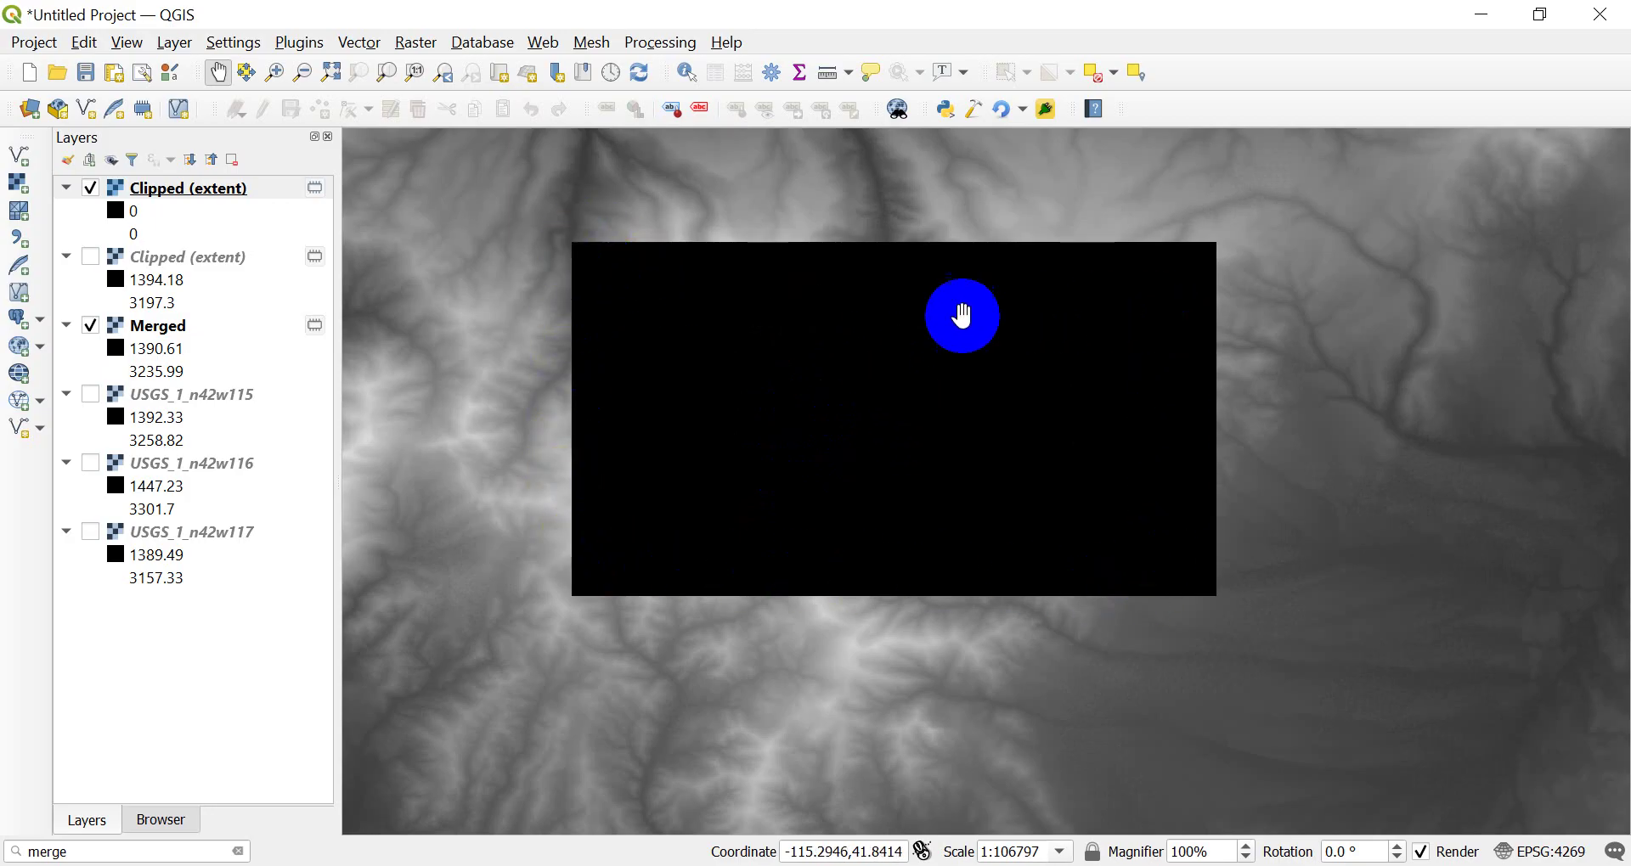
left_click(345, 252)
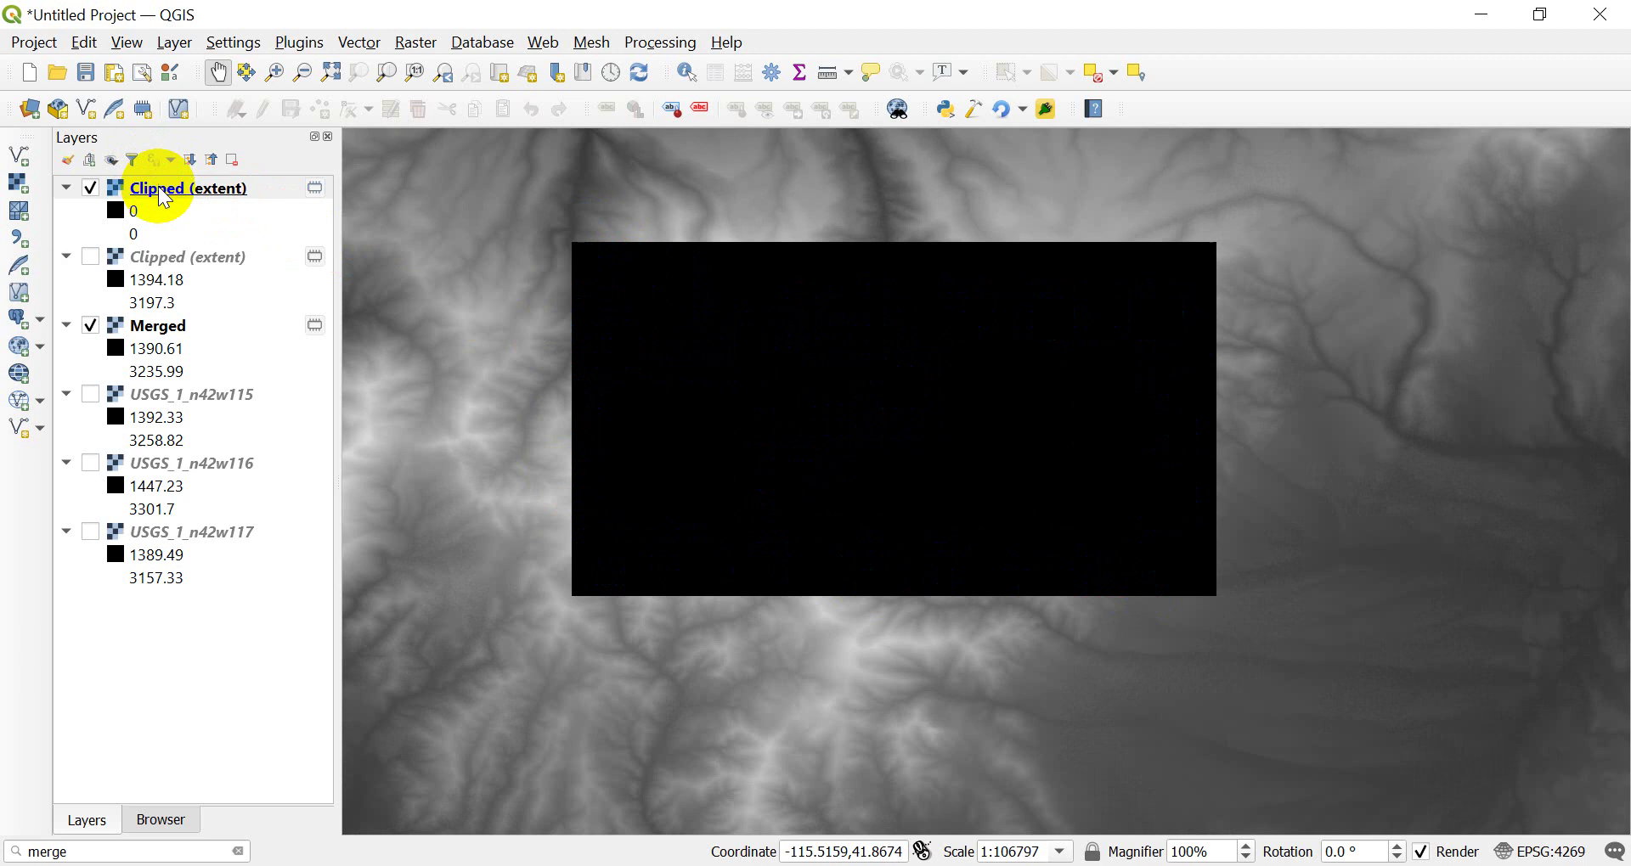
left_click(91, 188)
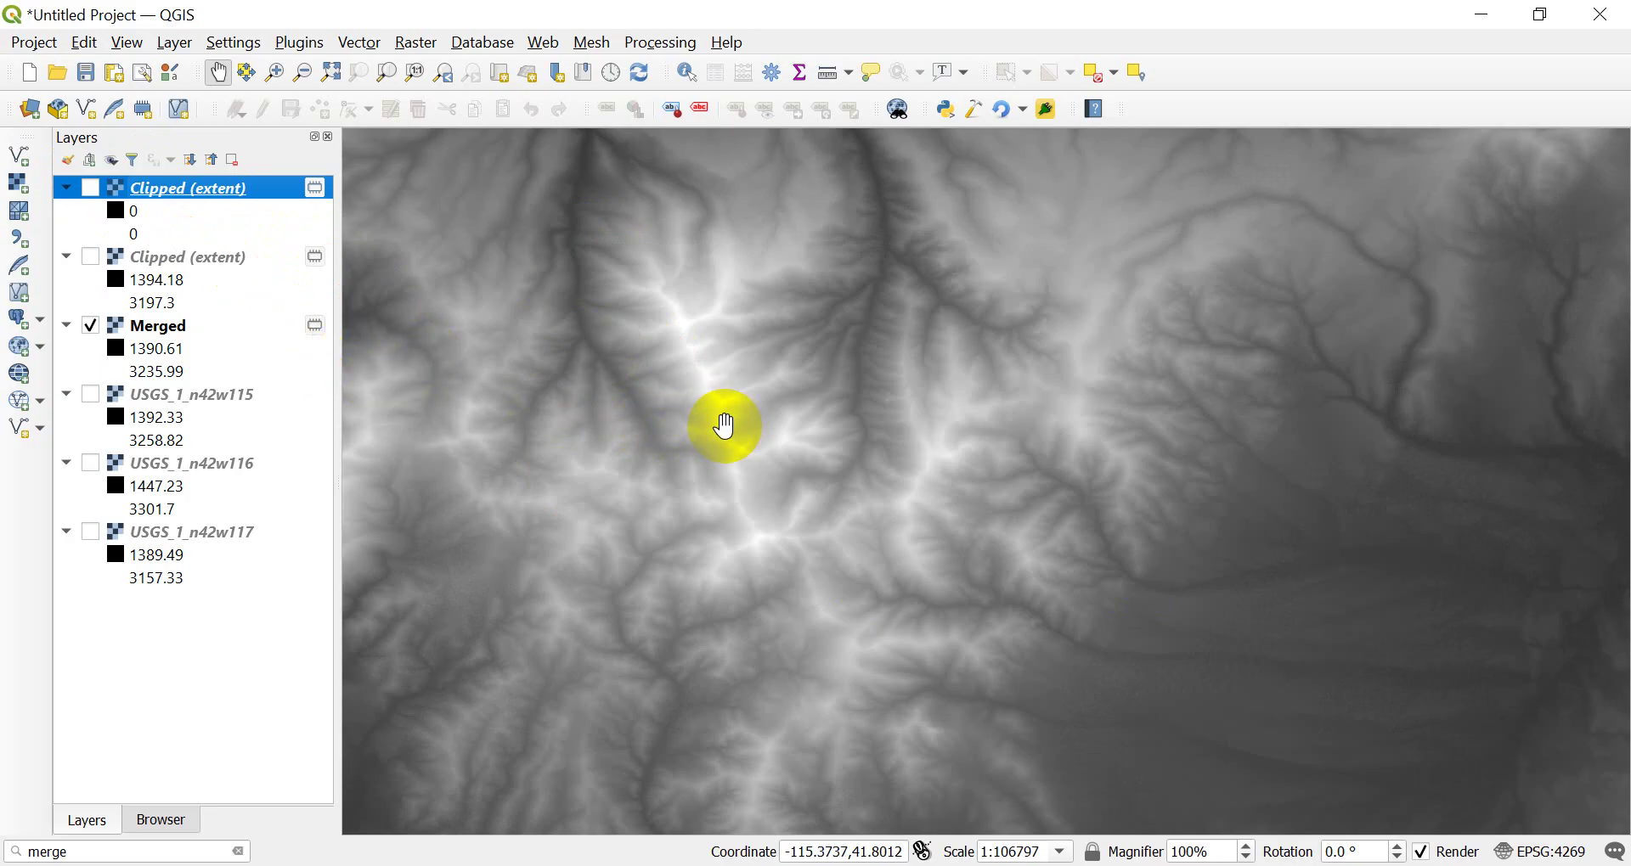
scroll(726, 426, "down", 1)
left_click_drag(717, 386, 746, 324)
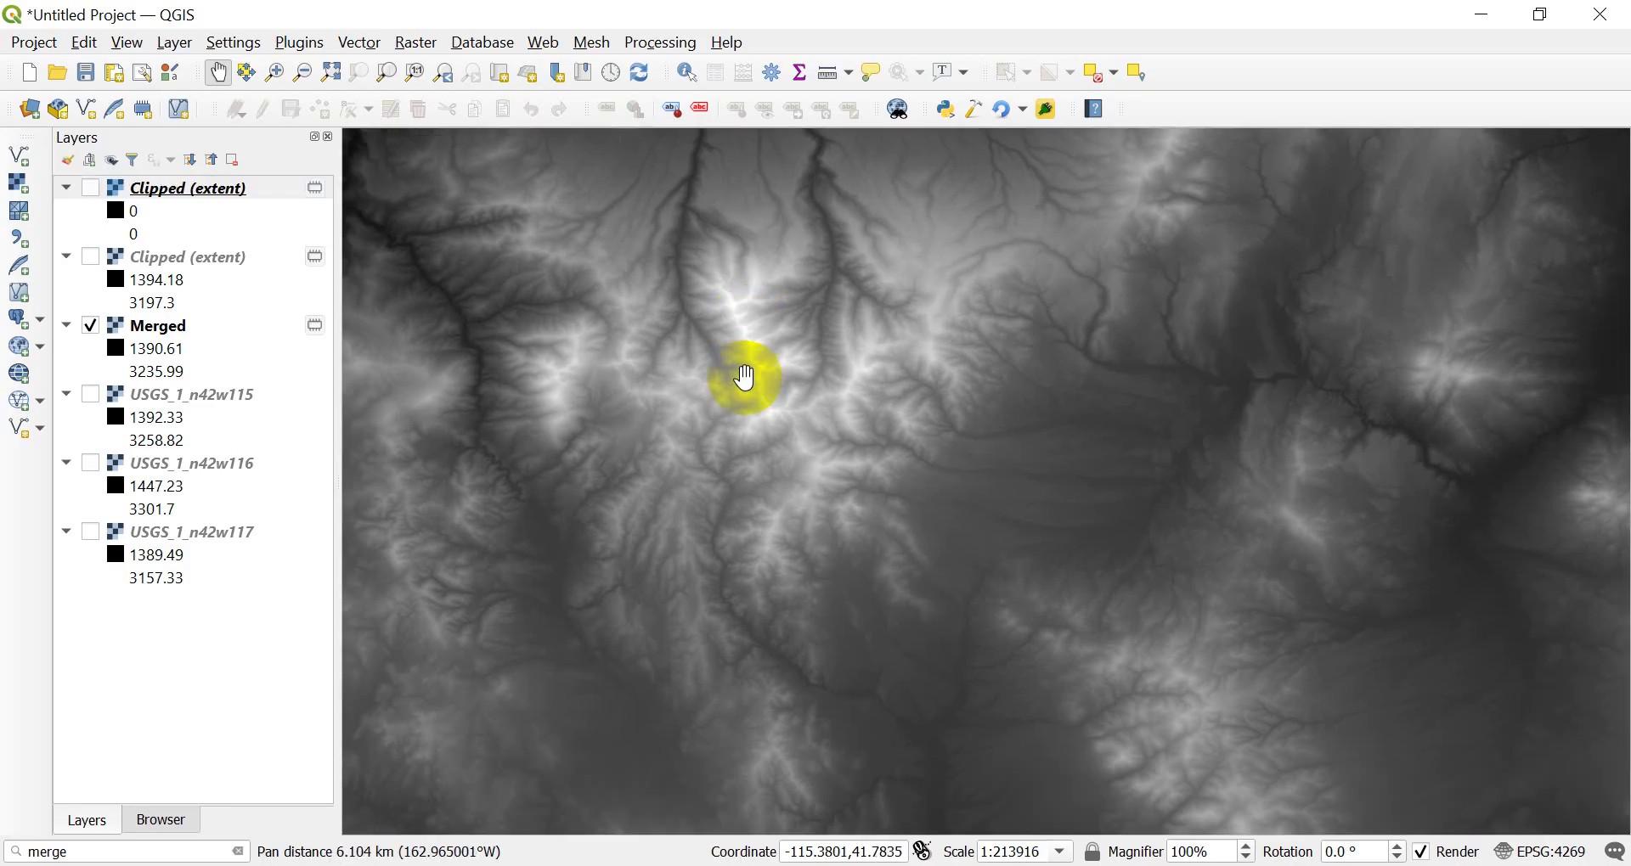
left_click(499, 298)
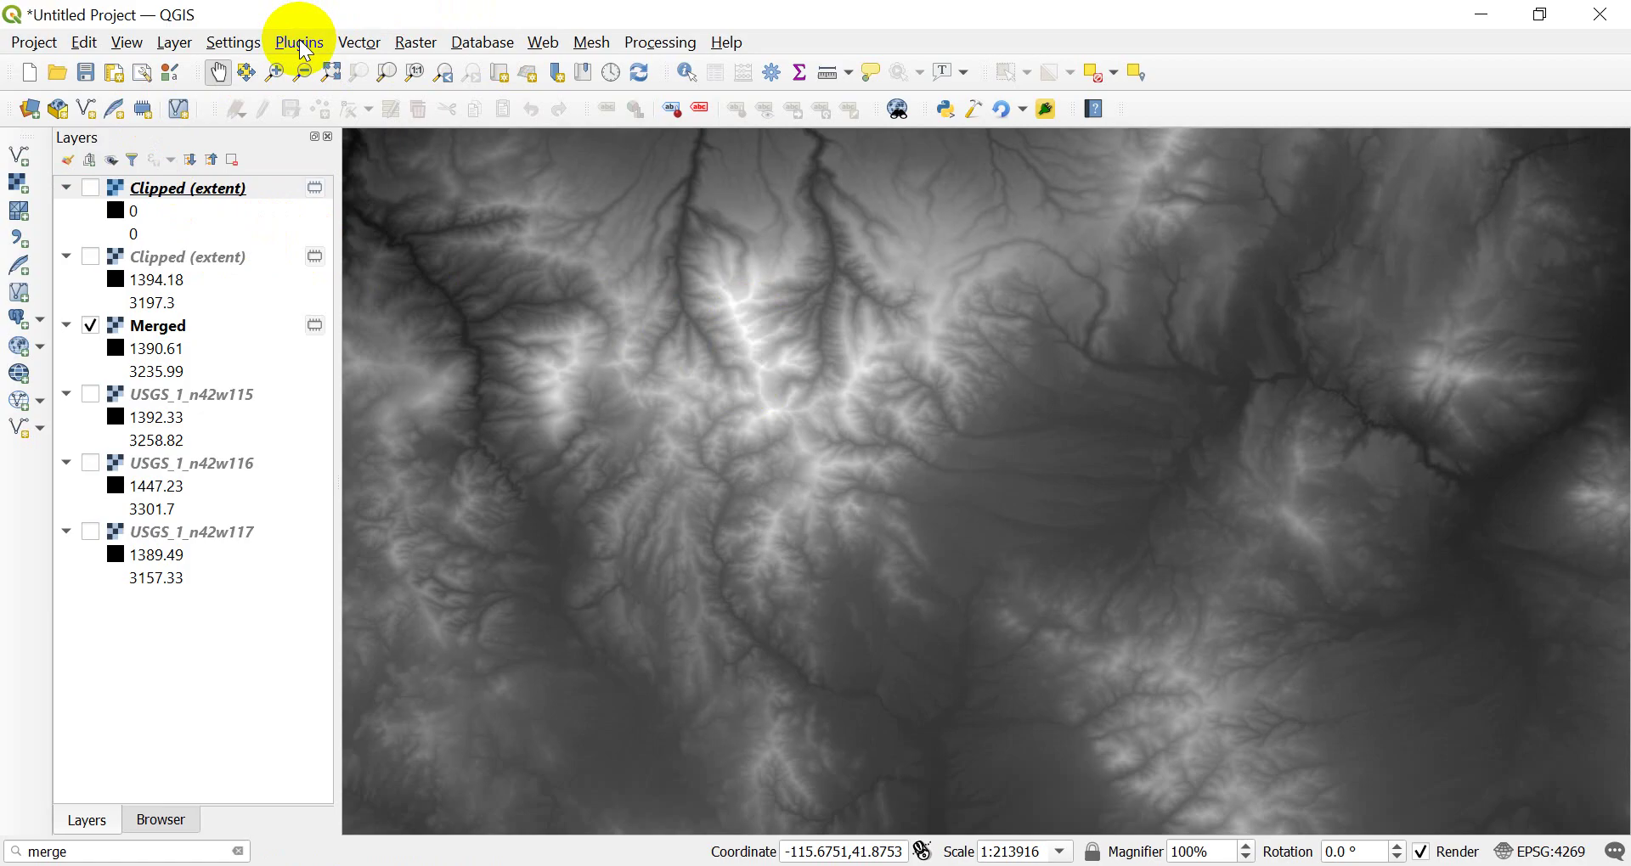
Step: Reopen Clip Raster by Extent from the Raster > Extraction menu
left_click(412, 42)
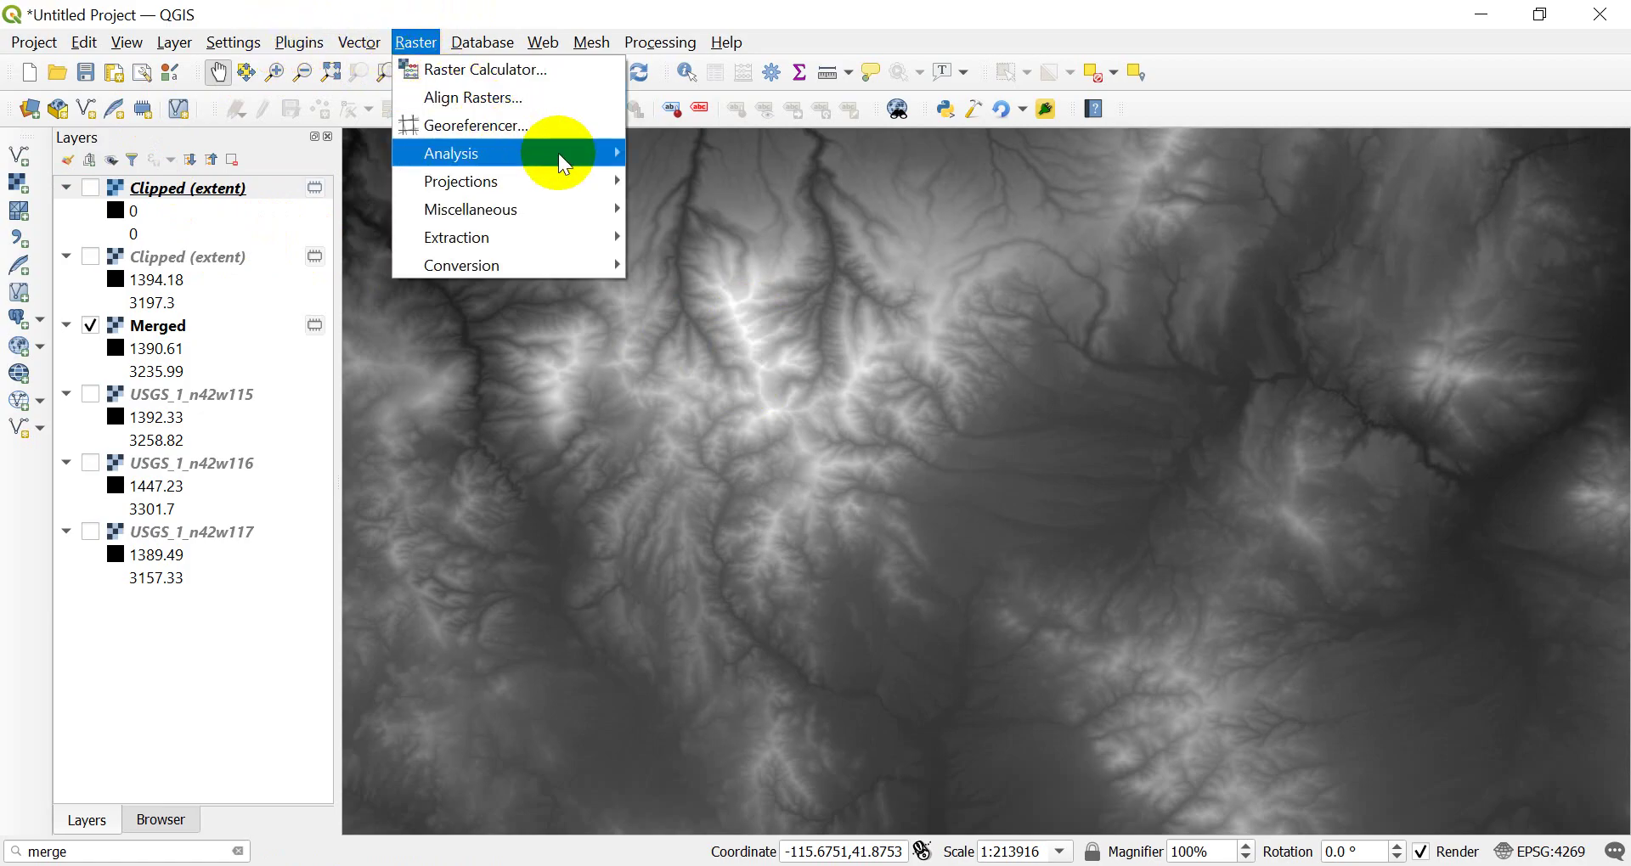
mouse_move(560, 152)
mouse_move(603, 232)
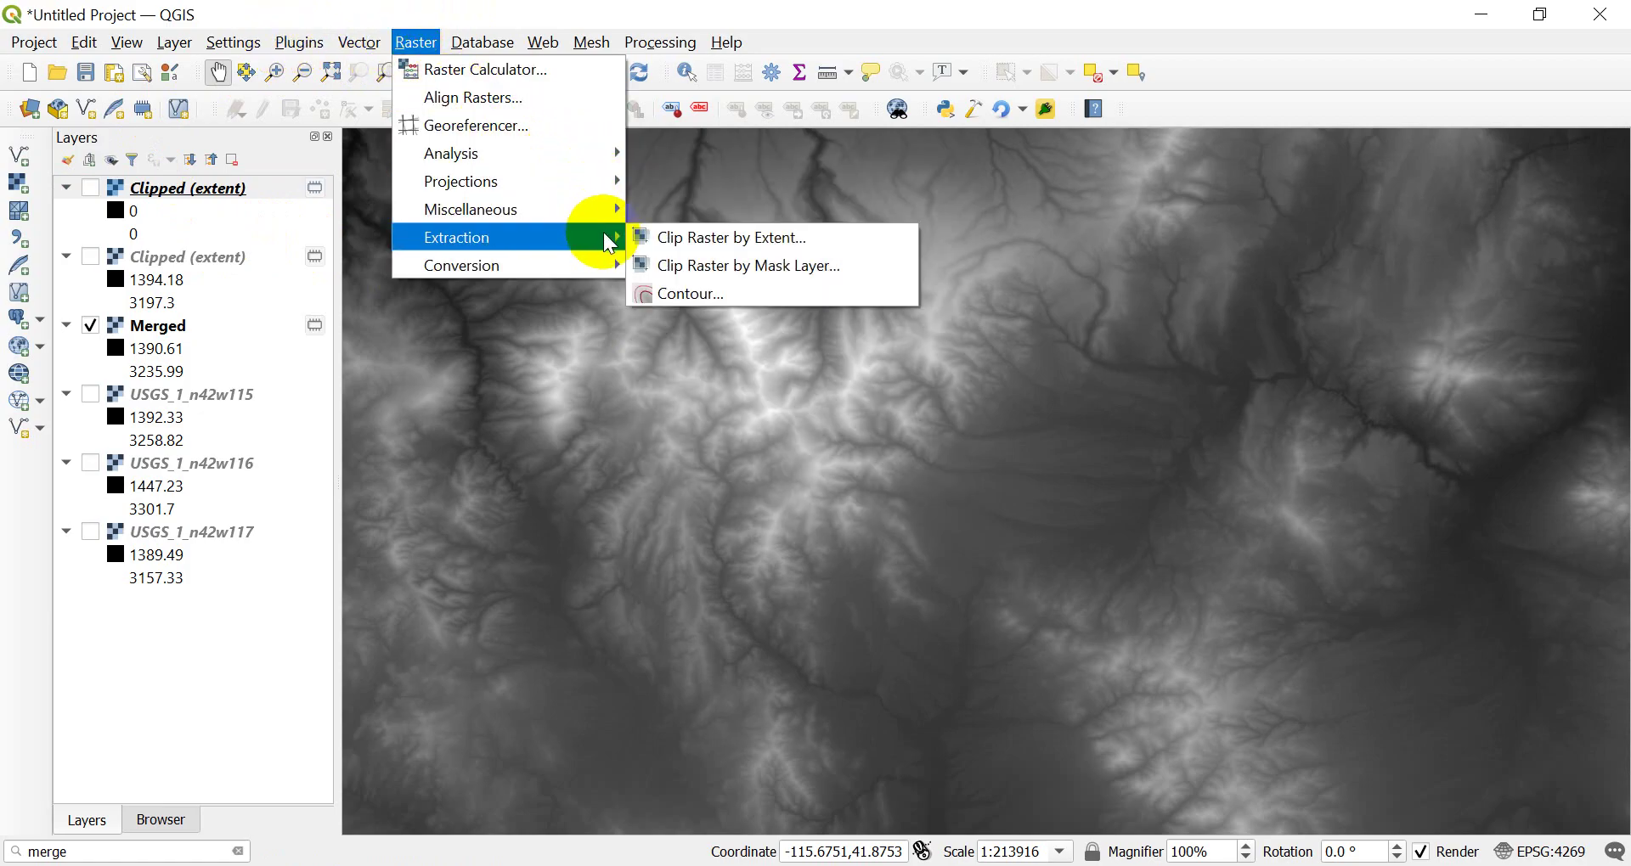
left_click(692, 242)
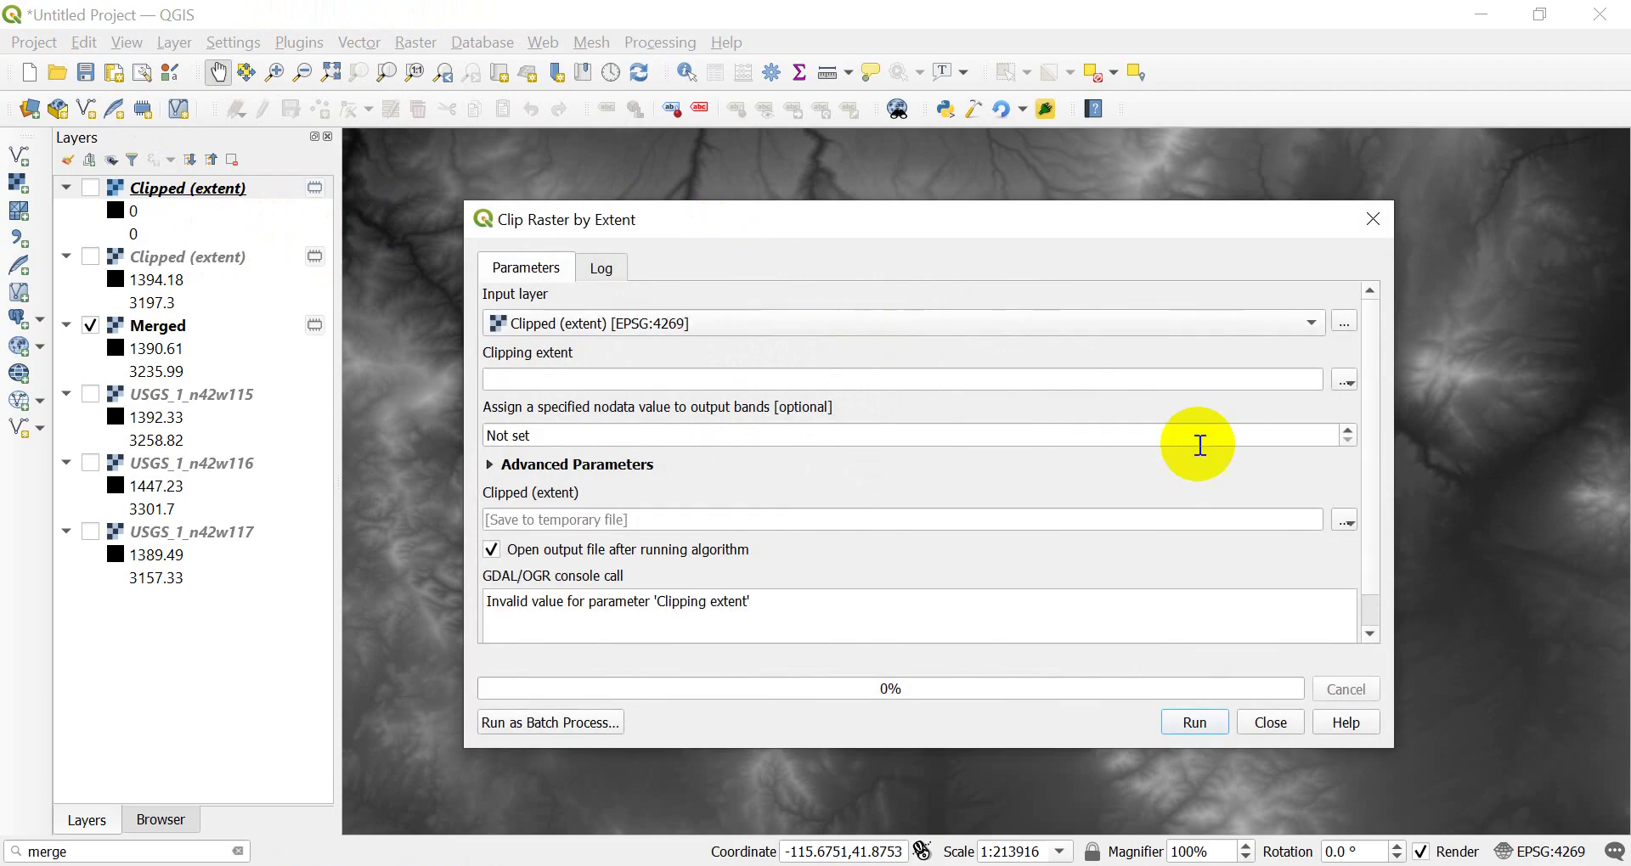
Step: Draw the clipping extent on the canvas, redoing it as a larger rectangle over the map centre
left_click(1341, 383)
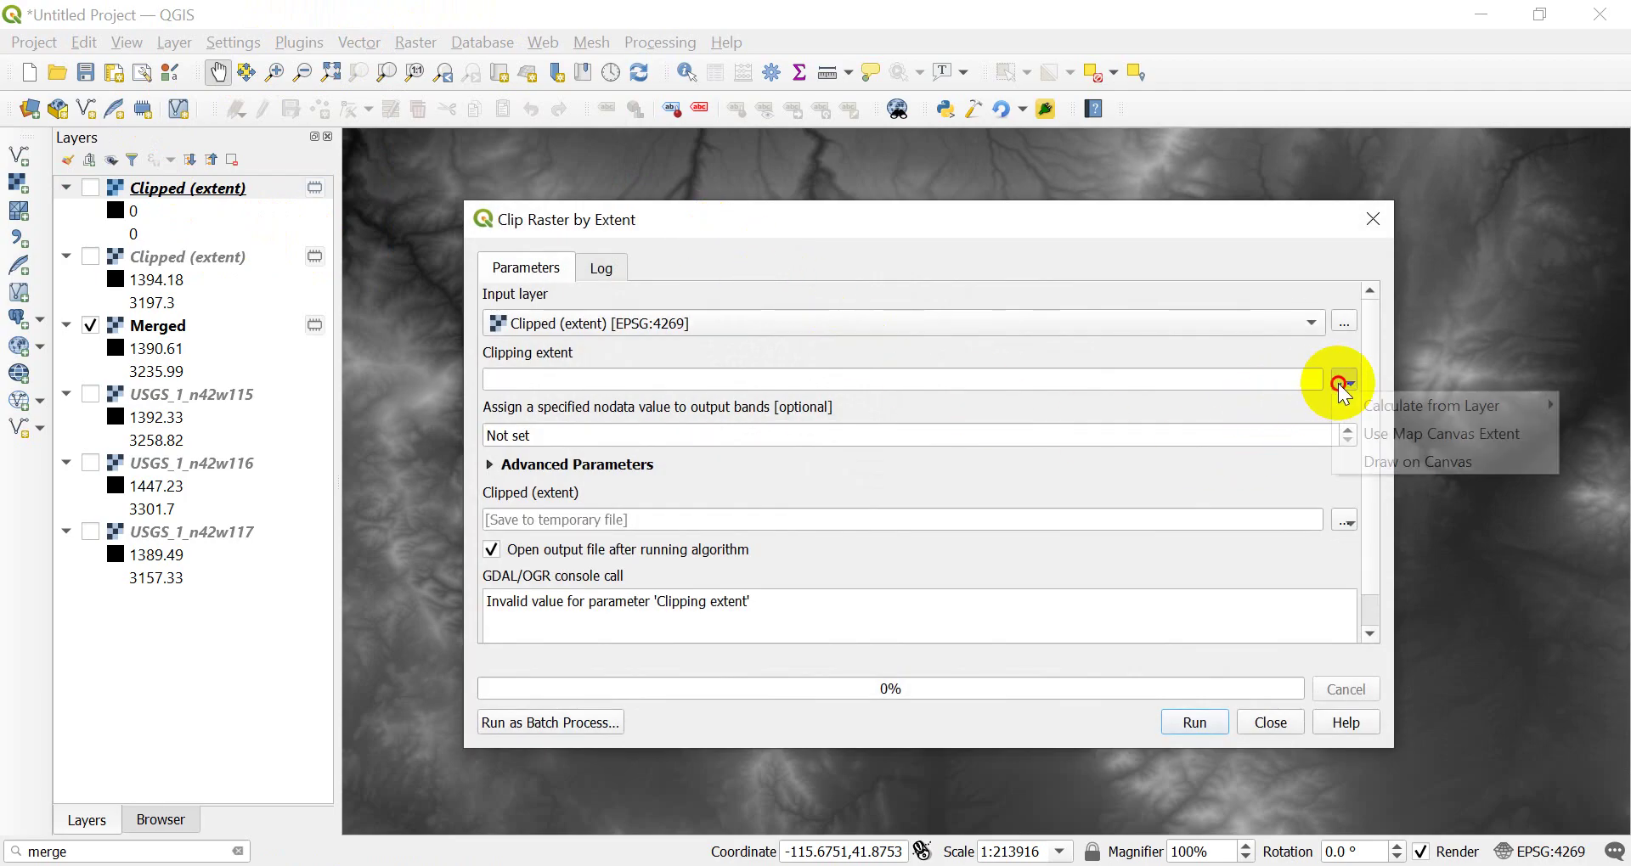
left_click(1373, 455)
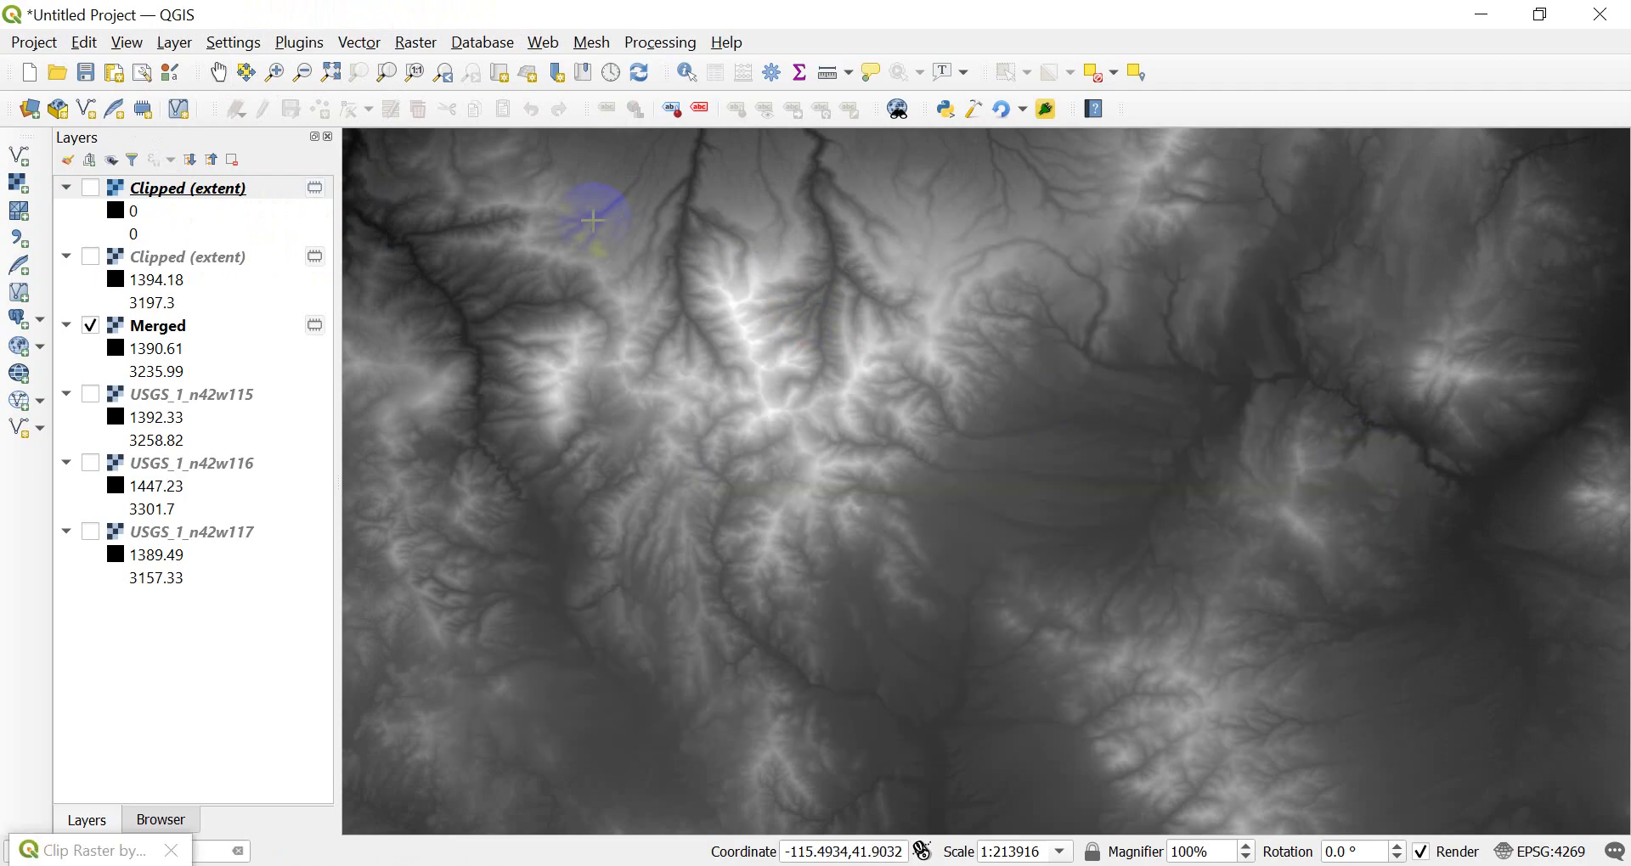
left_click_drag(647, 262, 651, 266)
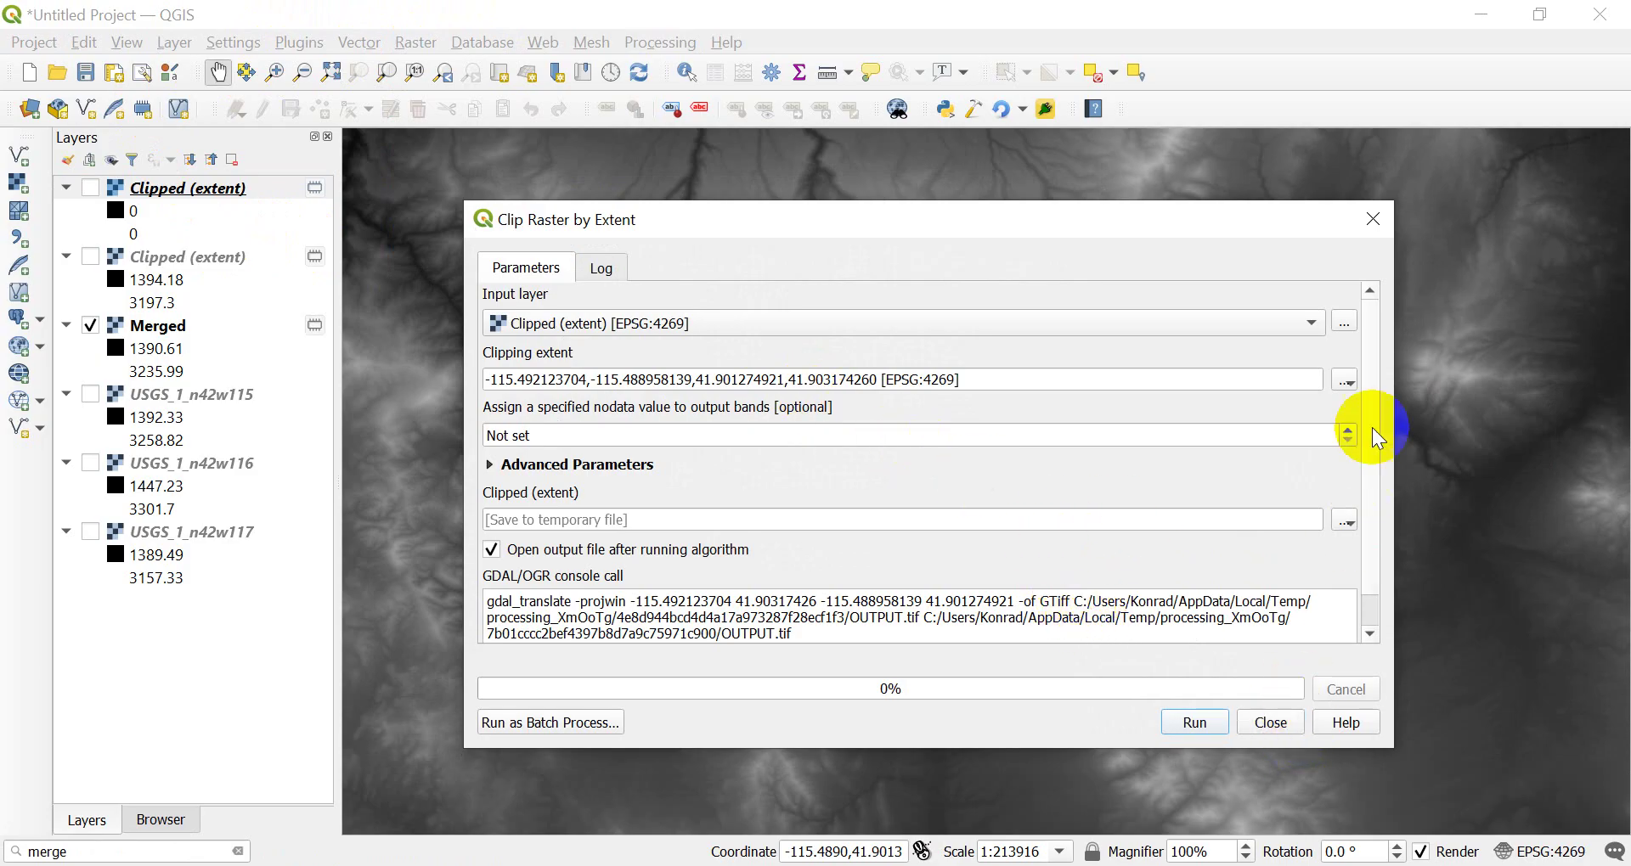
left_click(1347, 379)
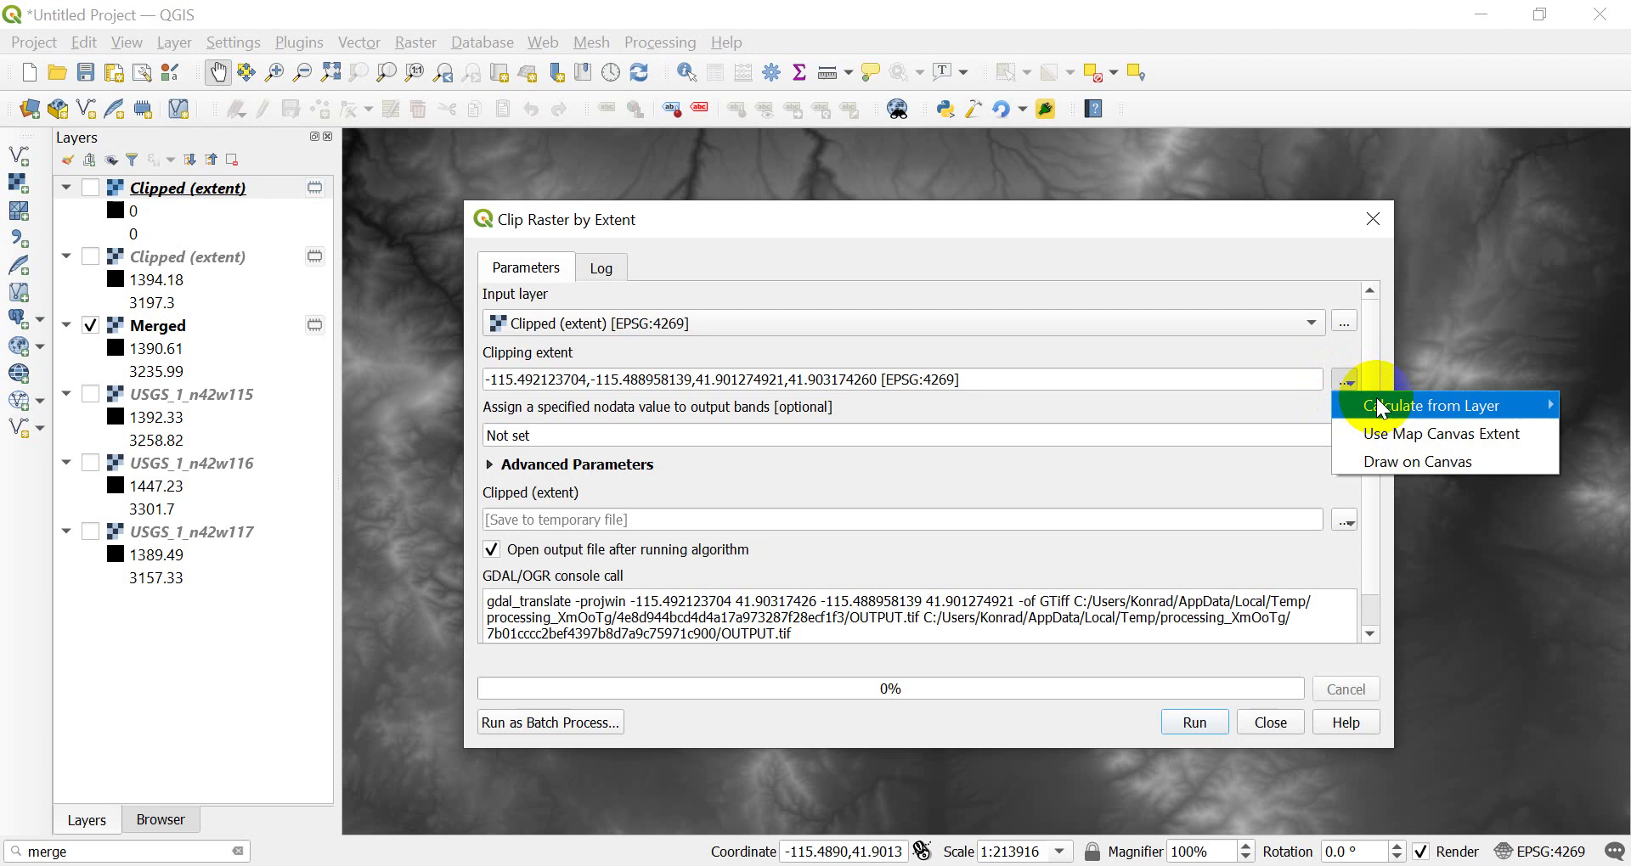
left_click(1412, 463)
left_click_drag(629, 260, 1118, 651)
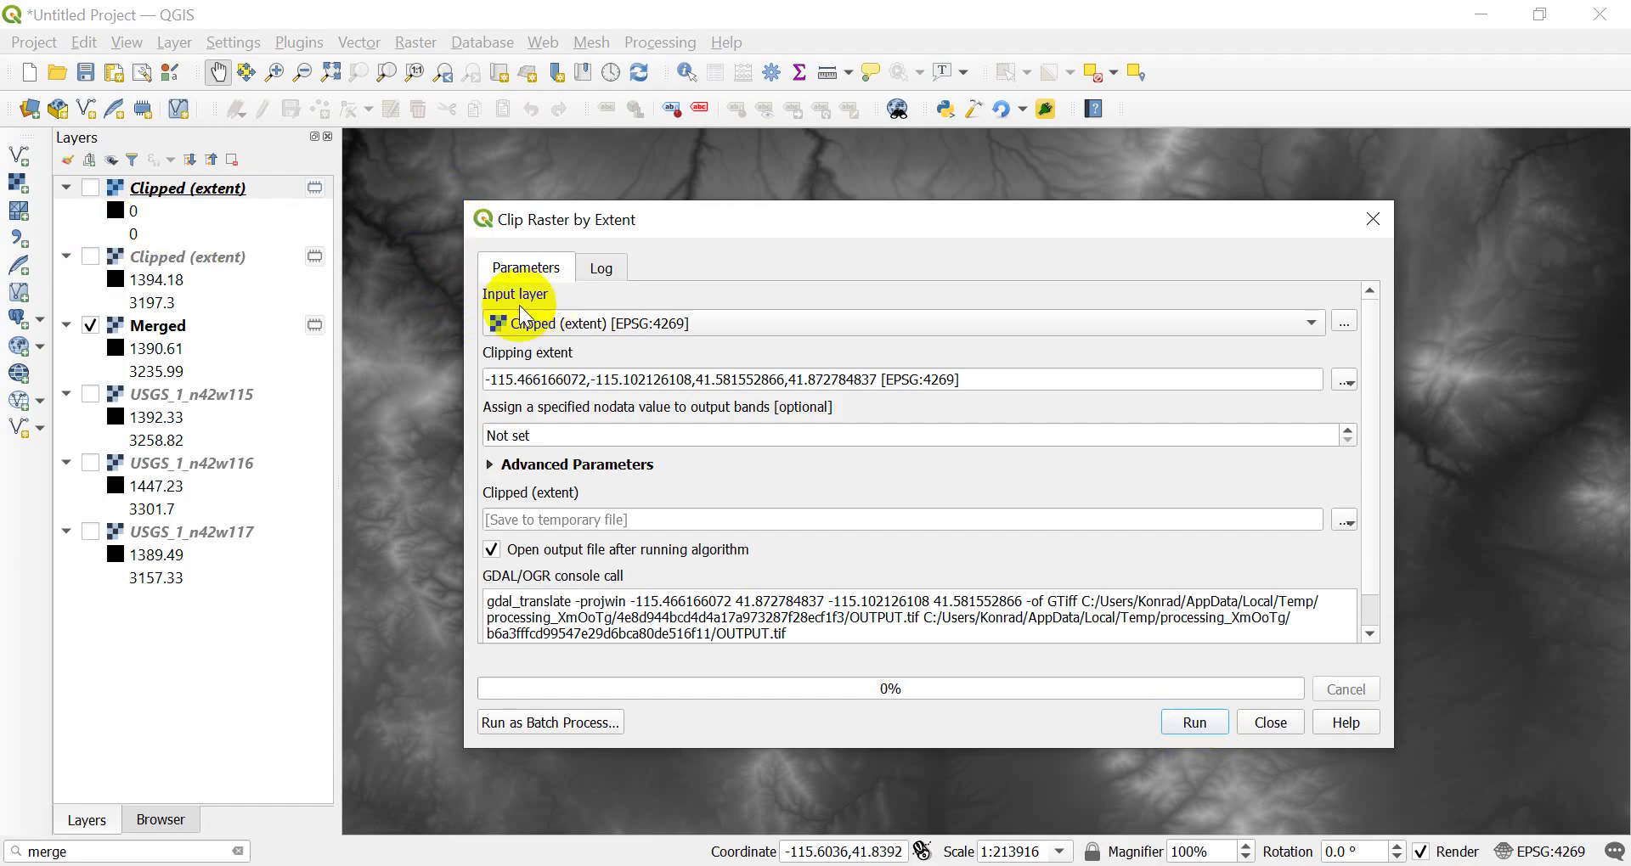
Step: Clip Merged to the drawn rectangle, then hide Merged and the new Clipped (extent) layer
left_click(580, 330)
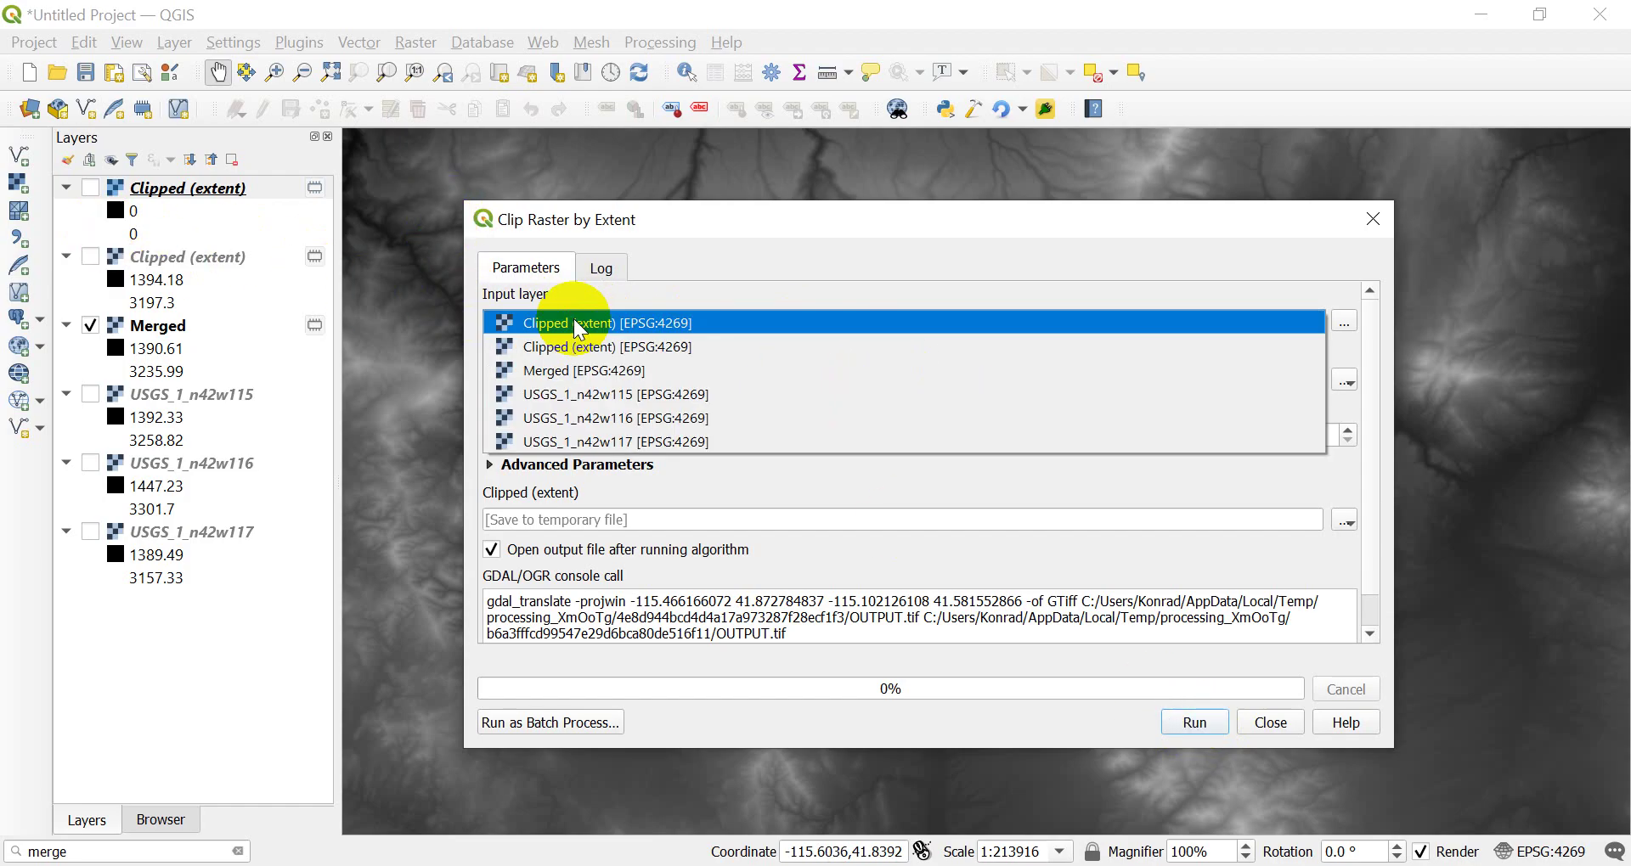
left_click(590, 370)
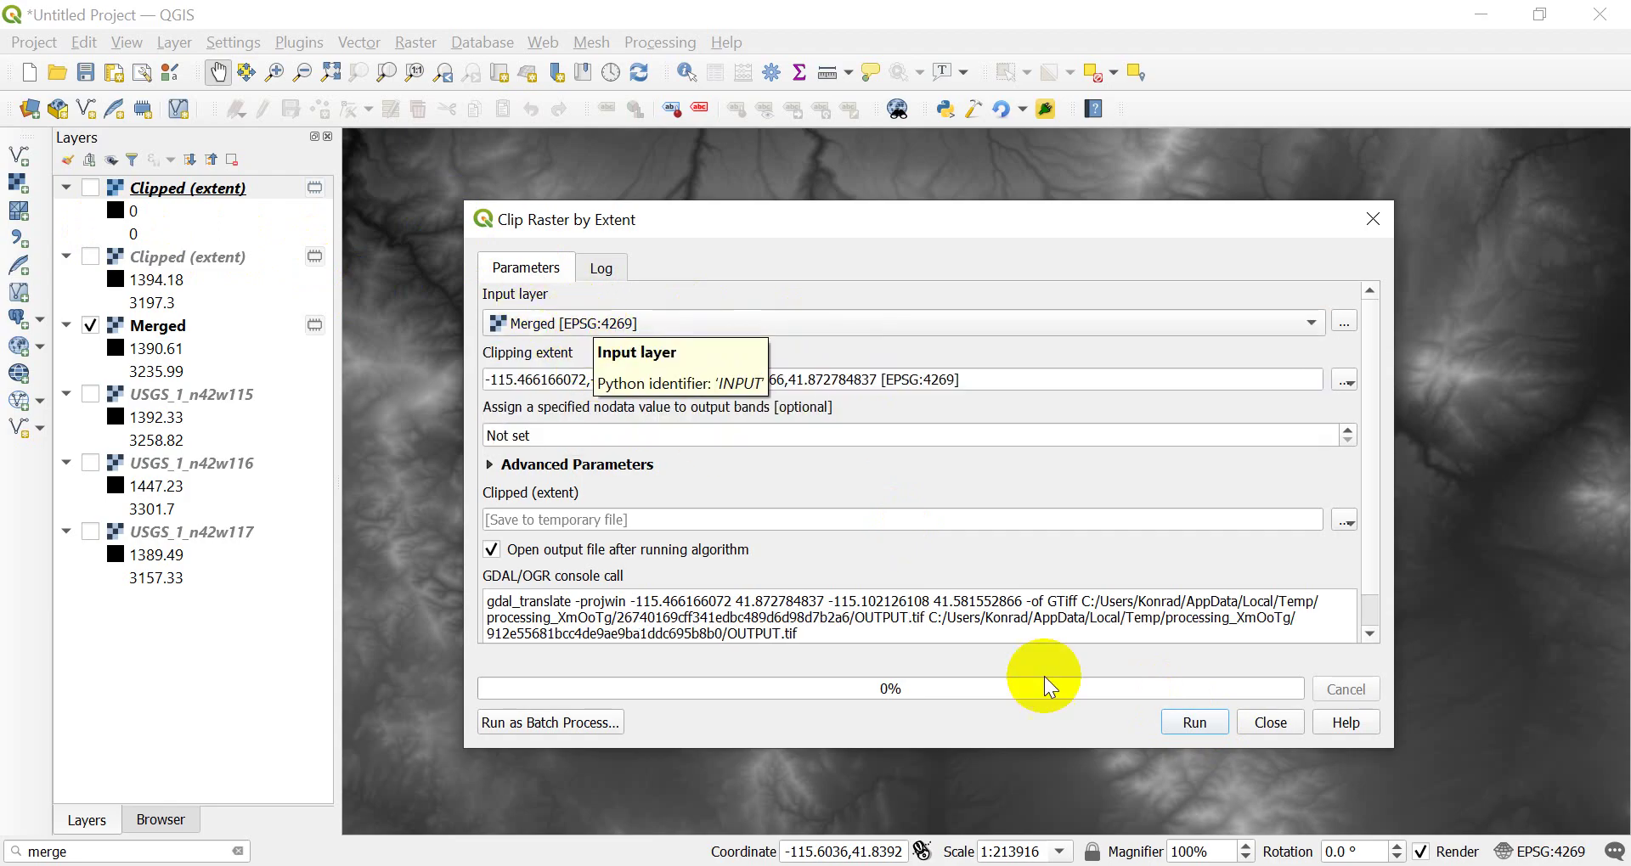
left_click(1206, 727)
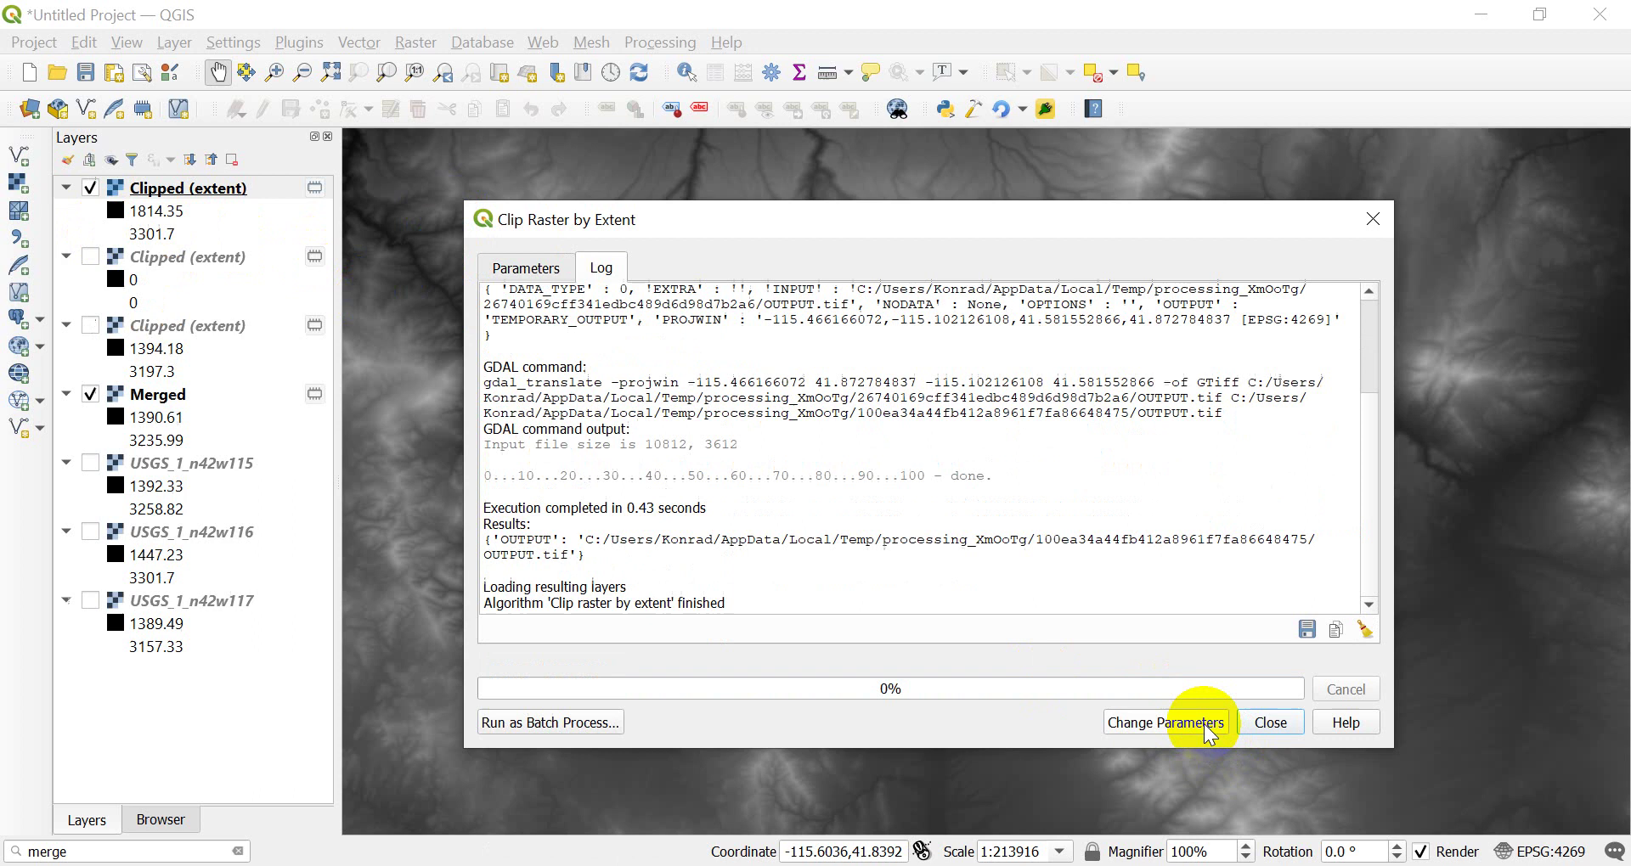
left_click(1265, 724)
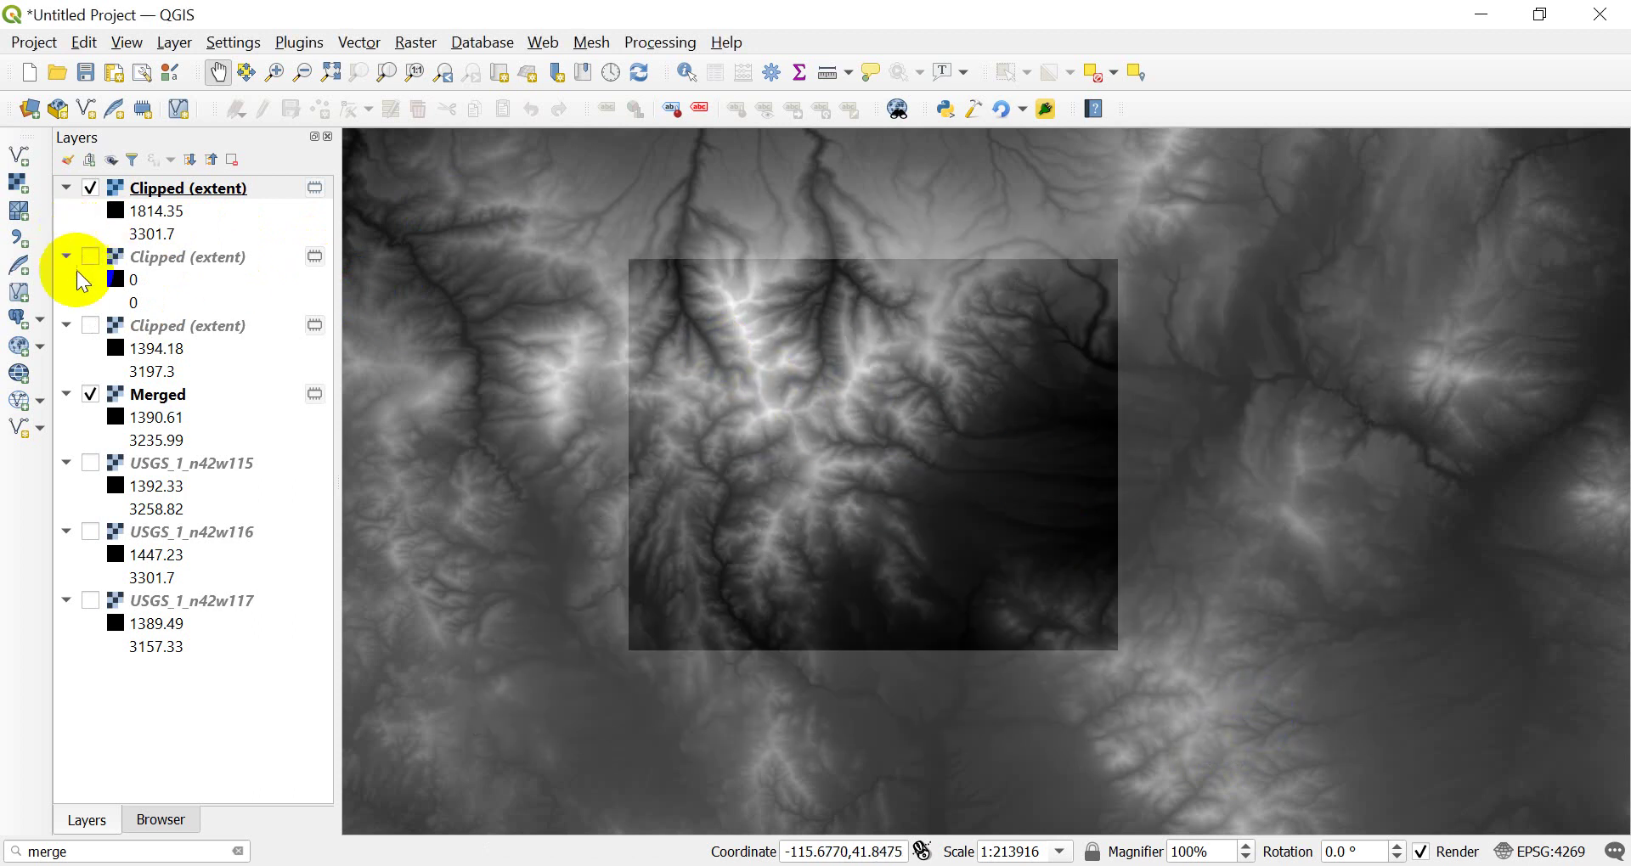
left_click(91, 395)
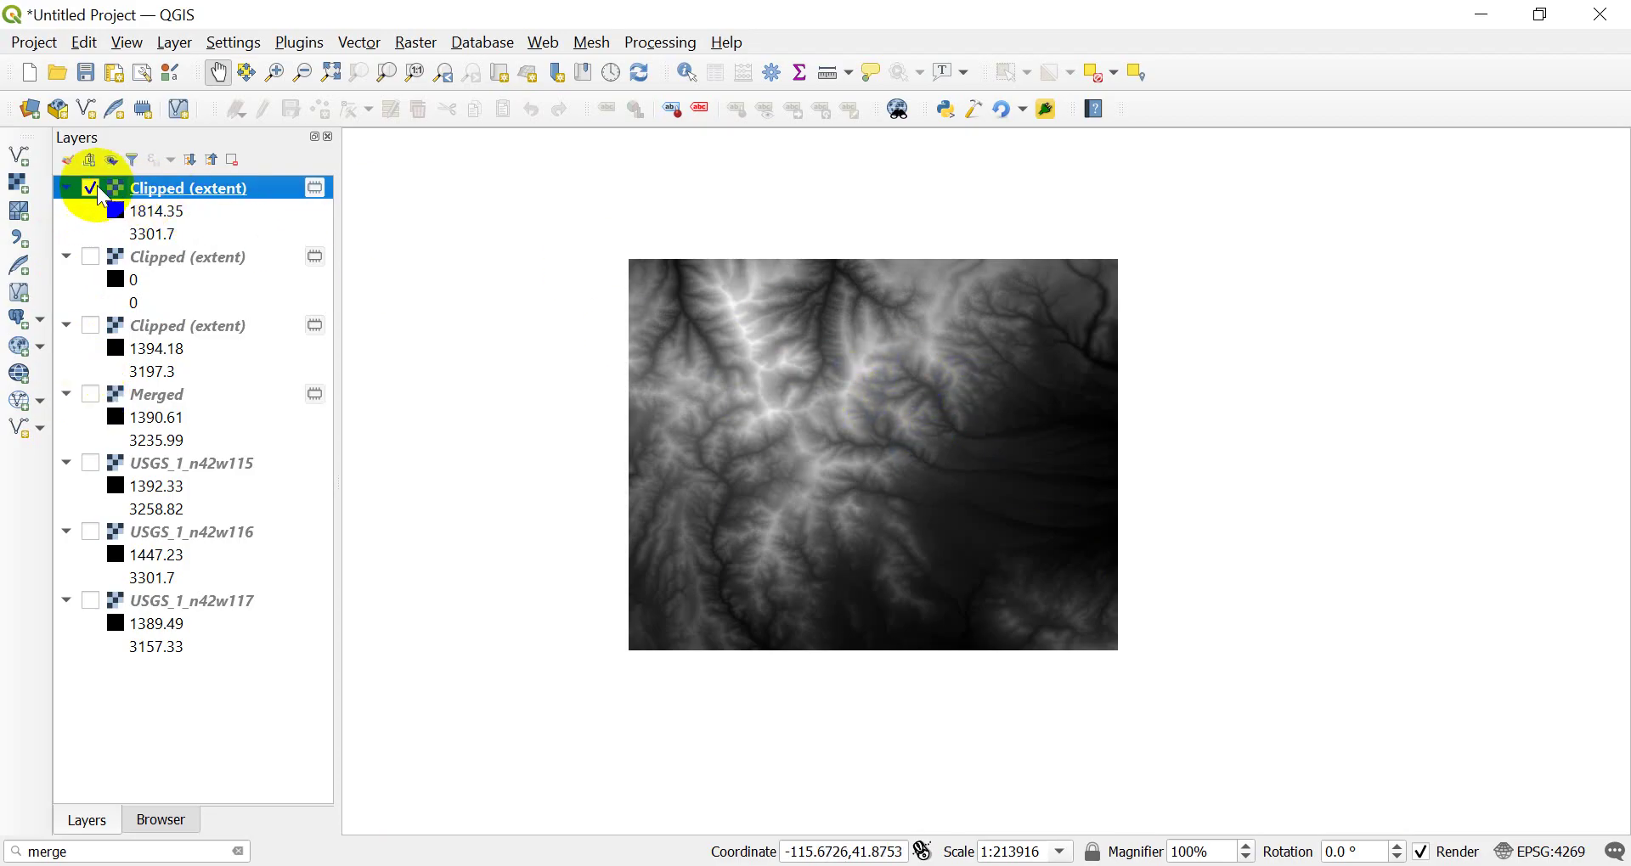
left_click(92, 191)
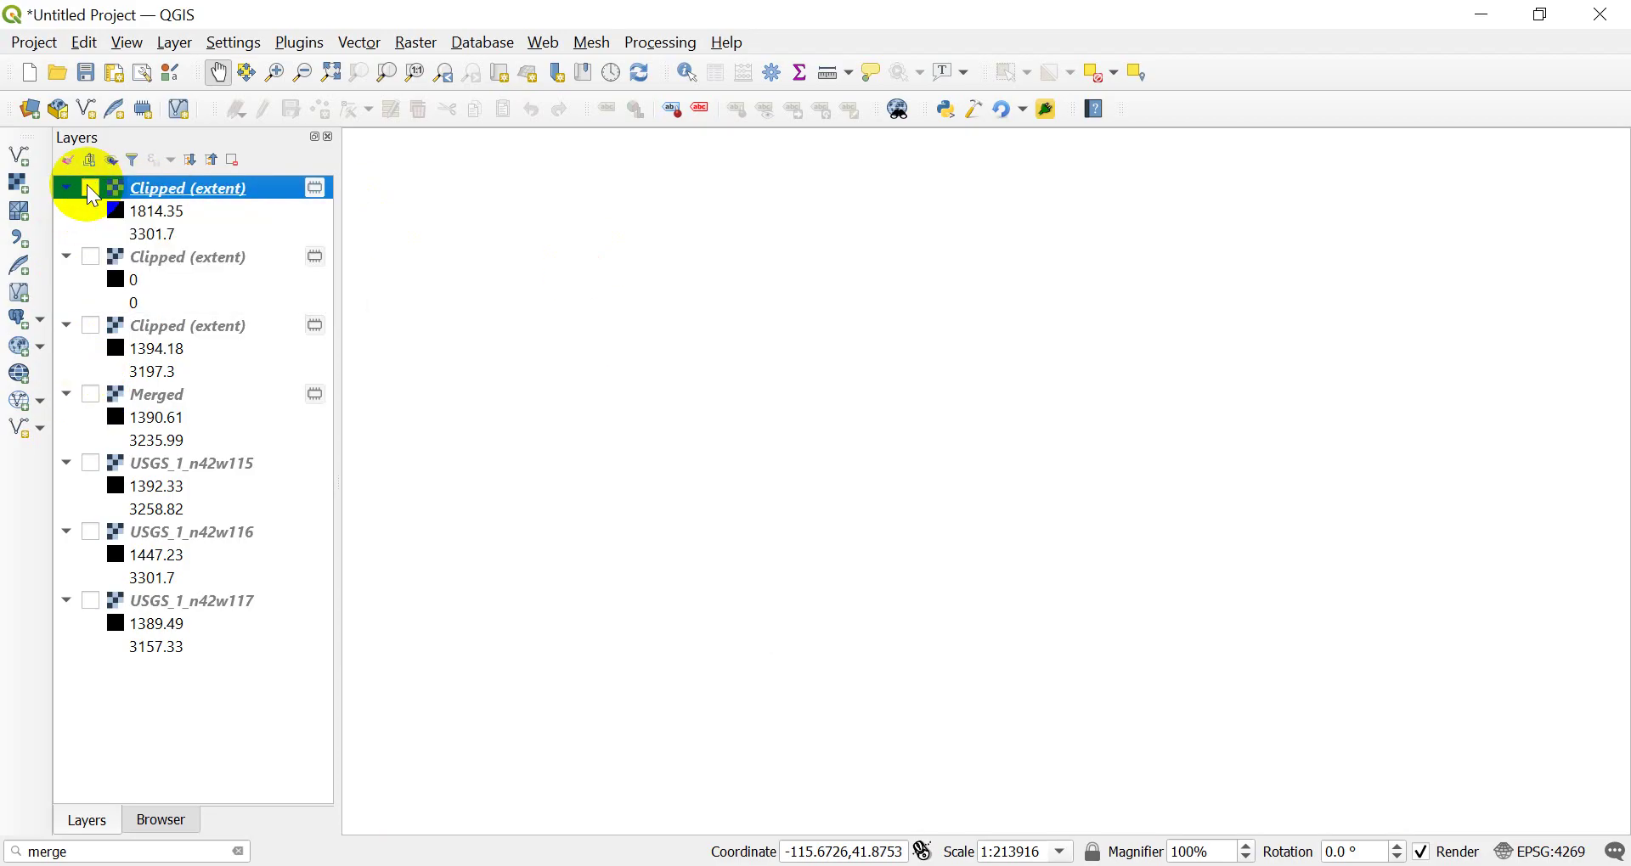
Step: Remove the all-zero second Clipped (extent) layer from the project
left_click(92, 190)
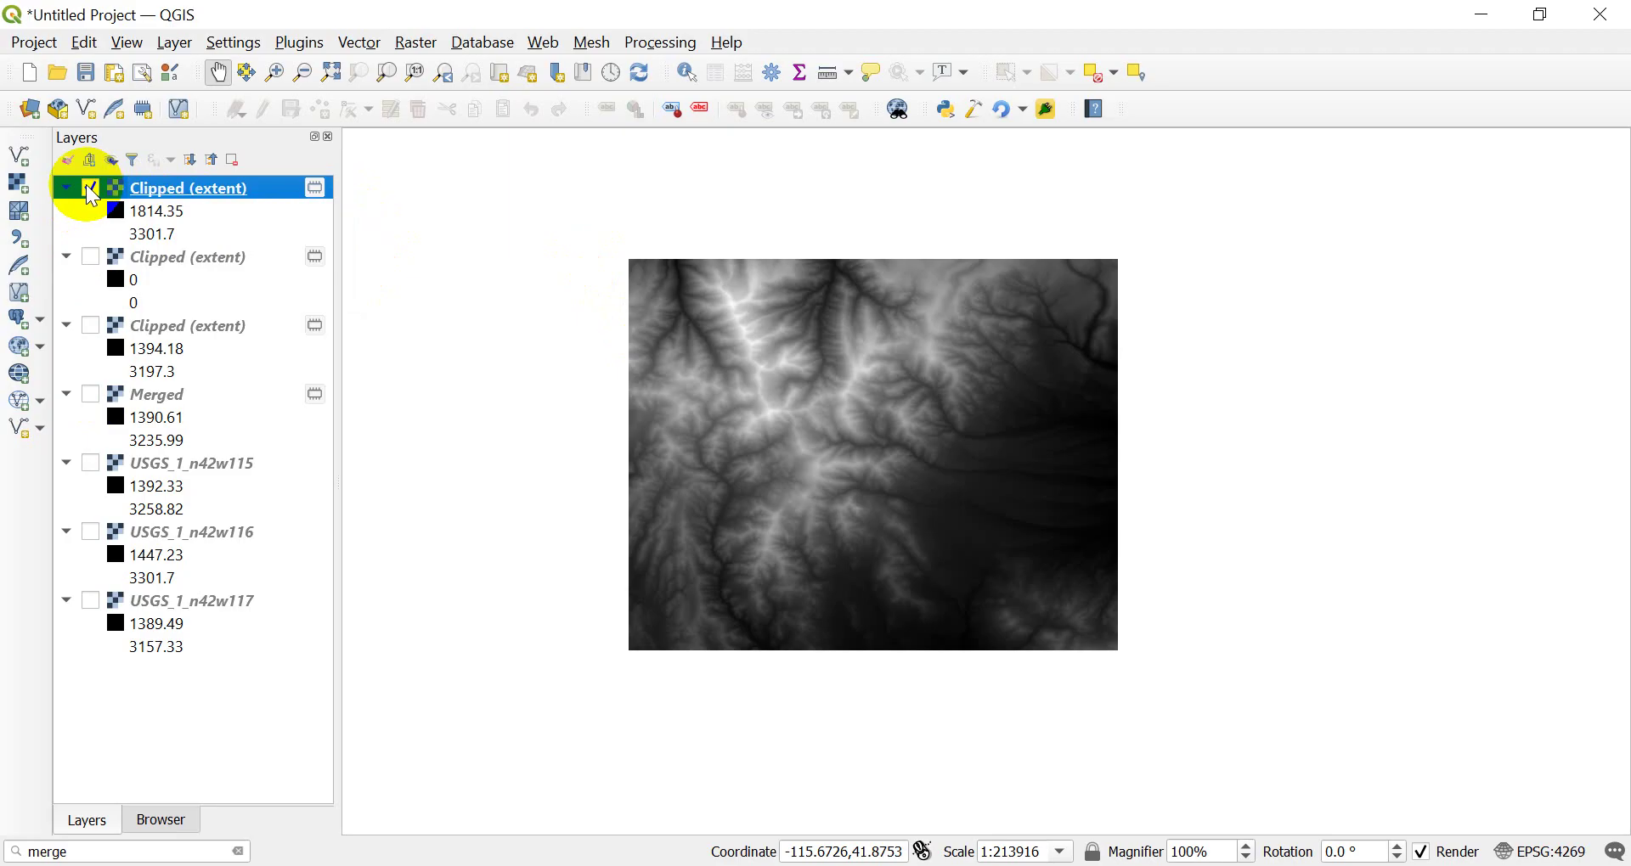
left_click(173, 259)
right_click(170, 263)
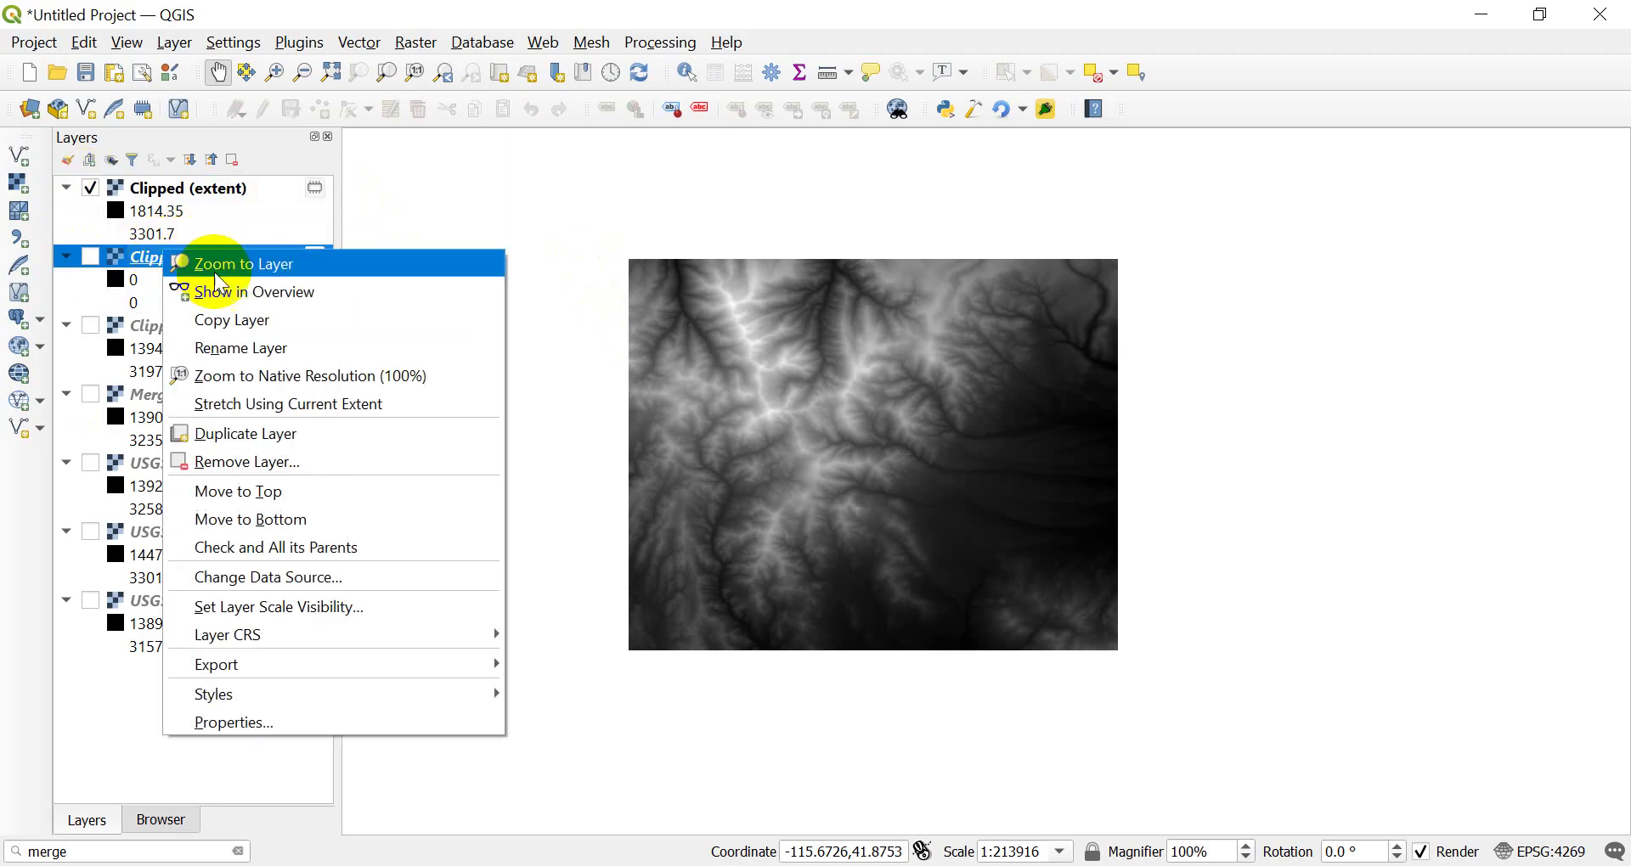
left_click(270, 459)
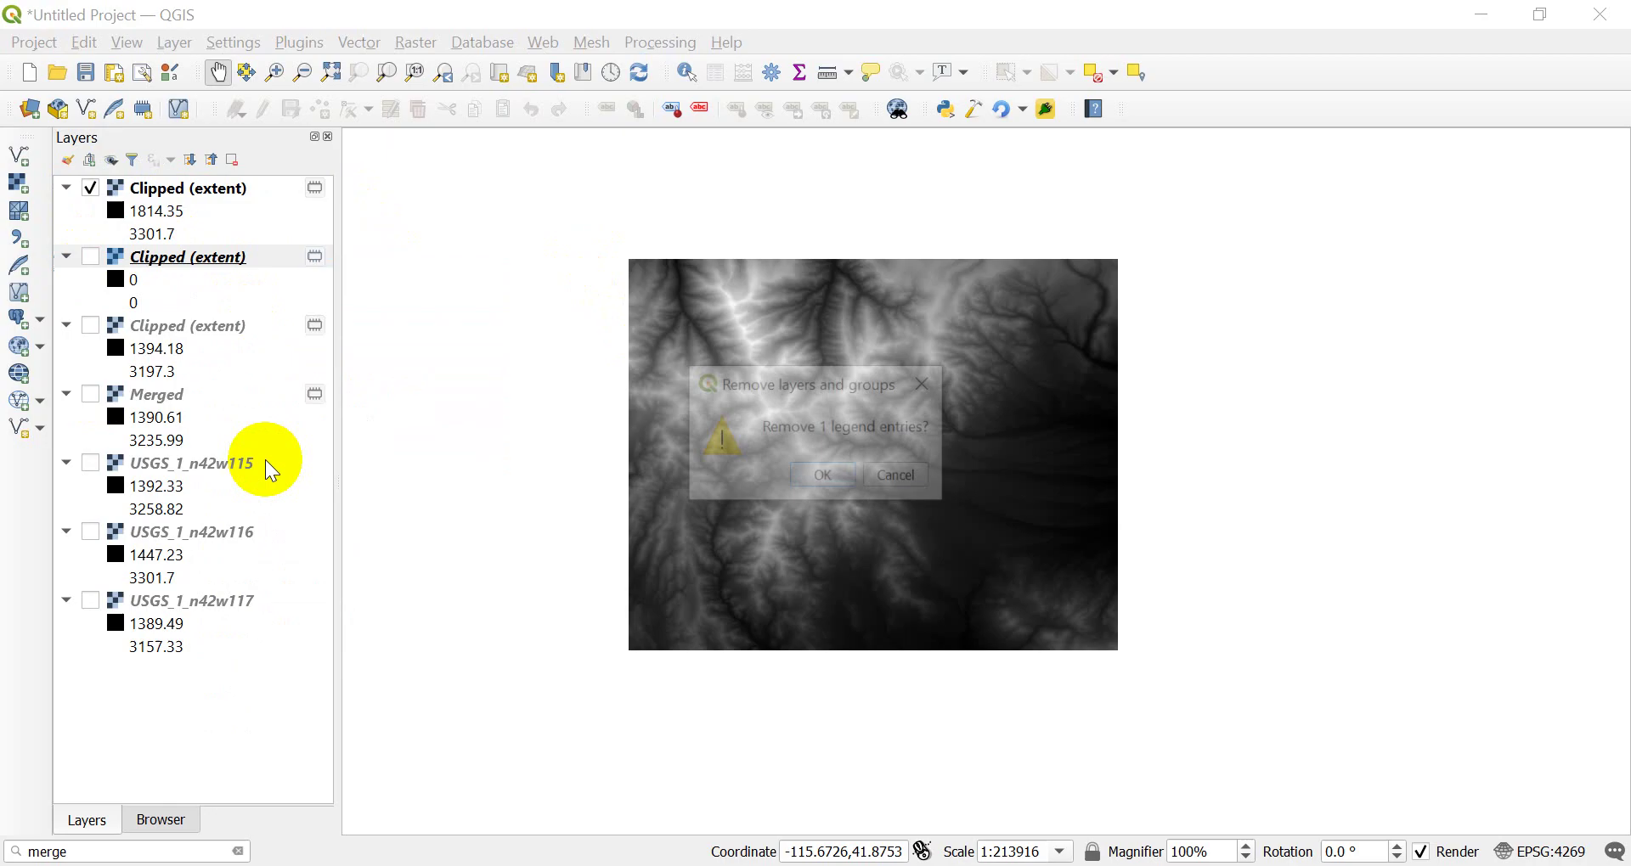
left_click(826, 477)
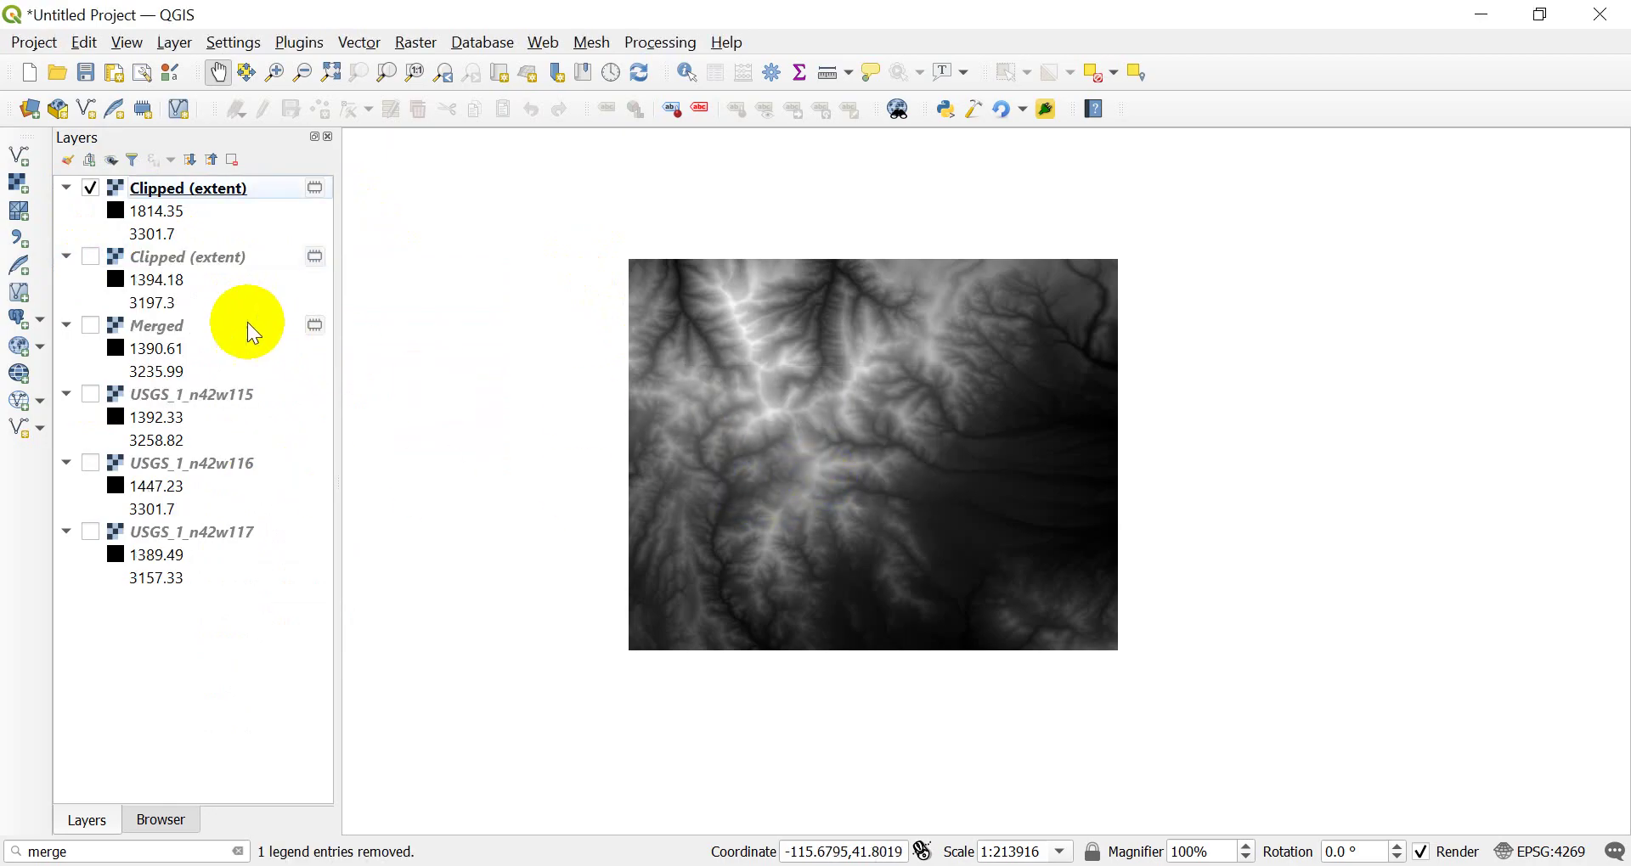
Step: Hide the first clipped layer, show Merged, and frame a close-up area to clip
left_click(91, 191)
left_click(91, 327)
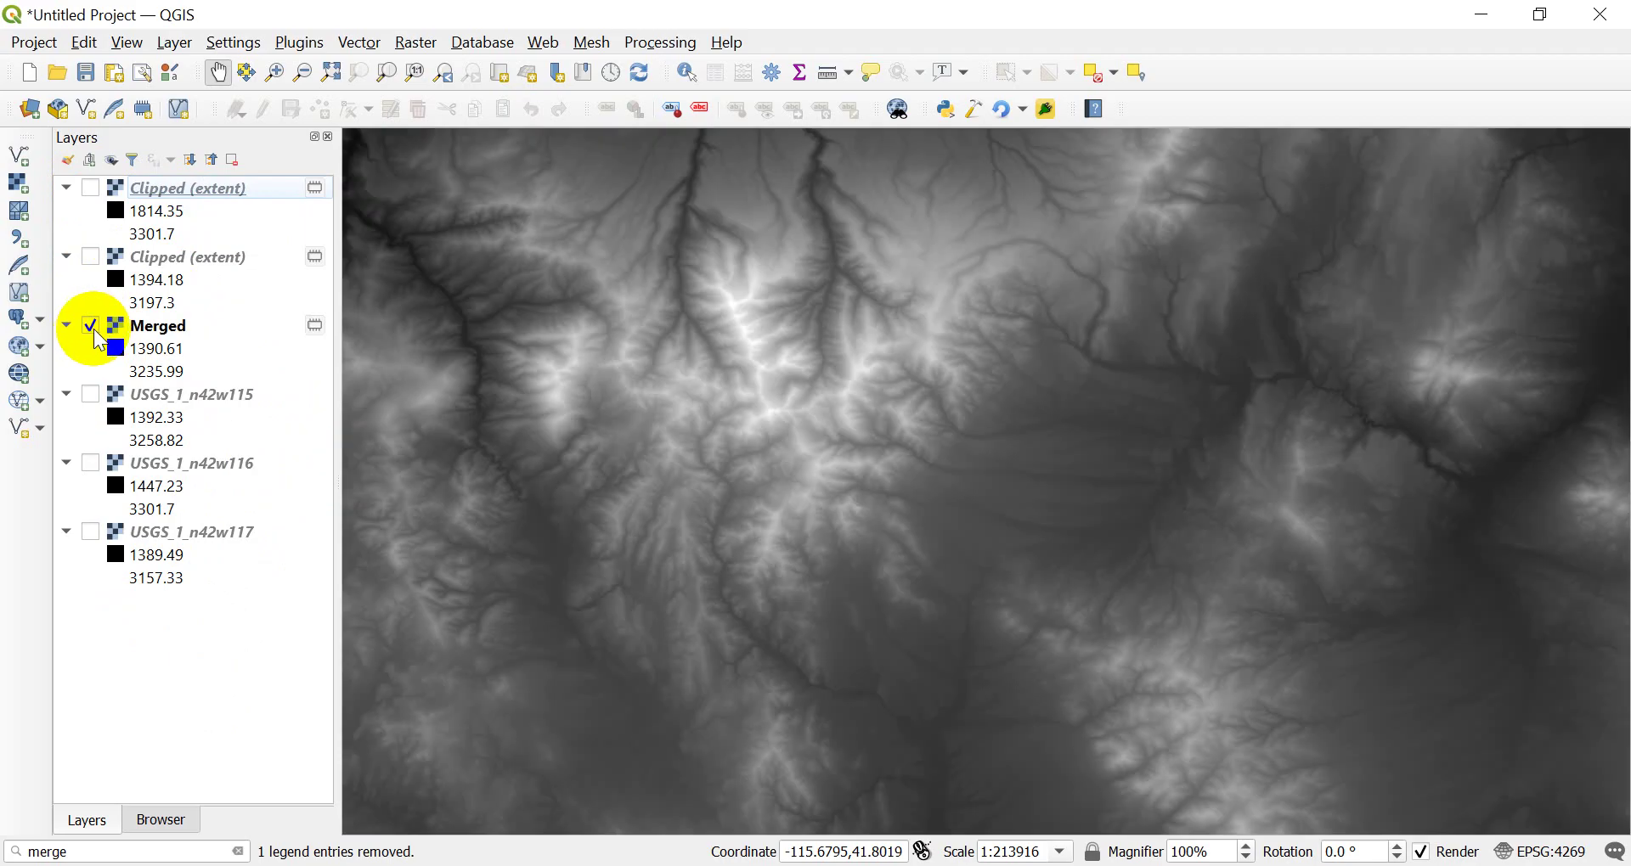
scroll(879, 503, "down", 2)
left_click_drag(1271, 506, 1113, 470)
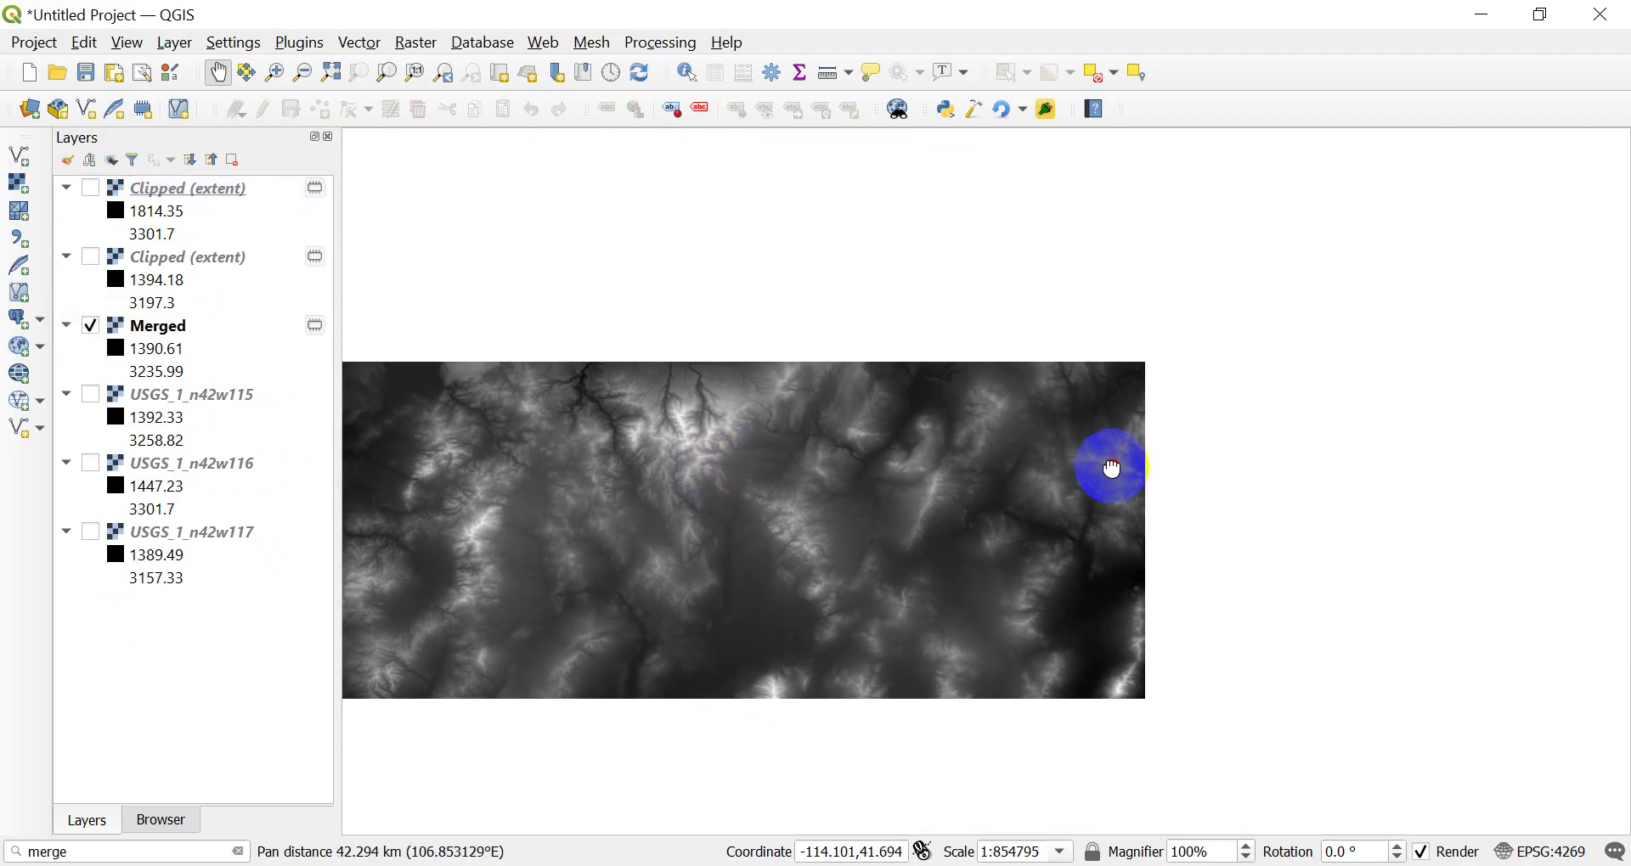
scroll(1124, 385, "up", 4)
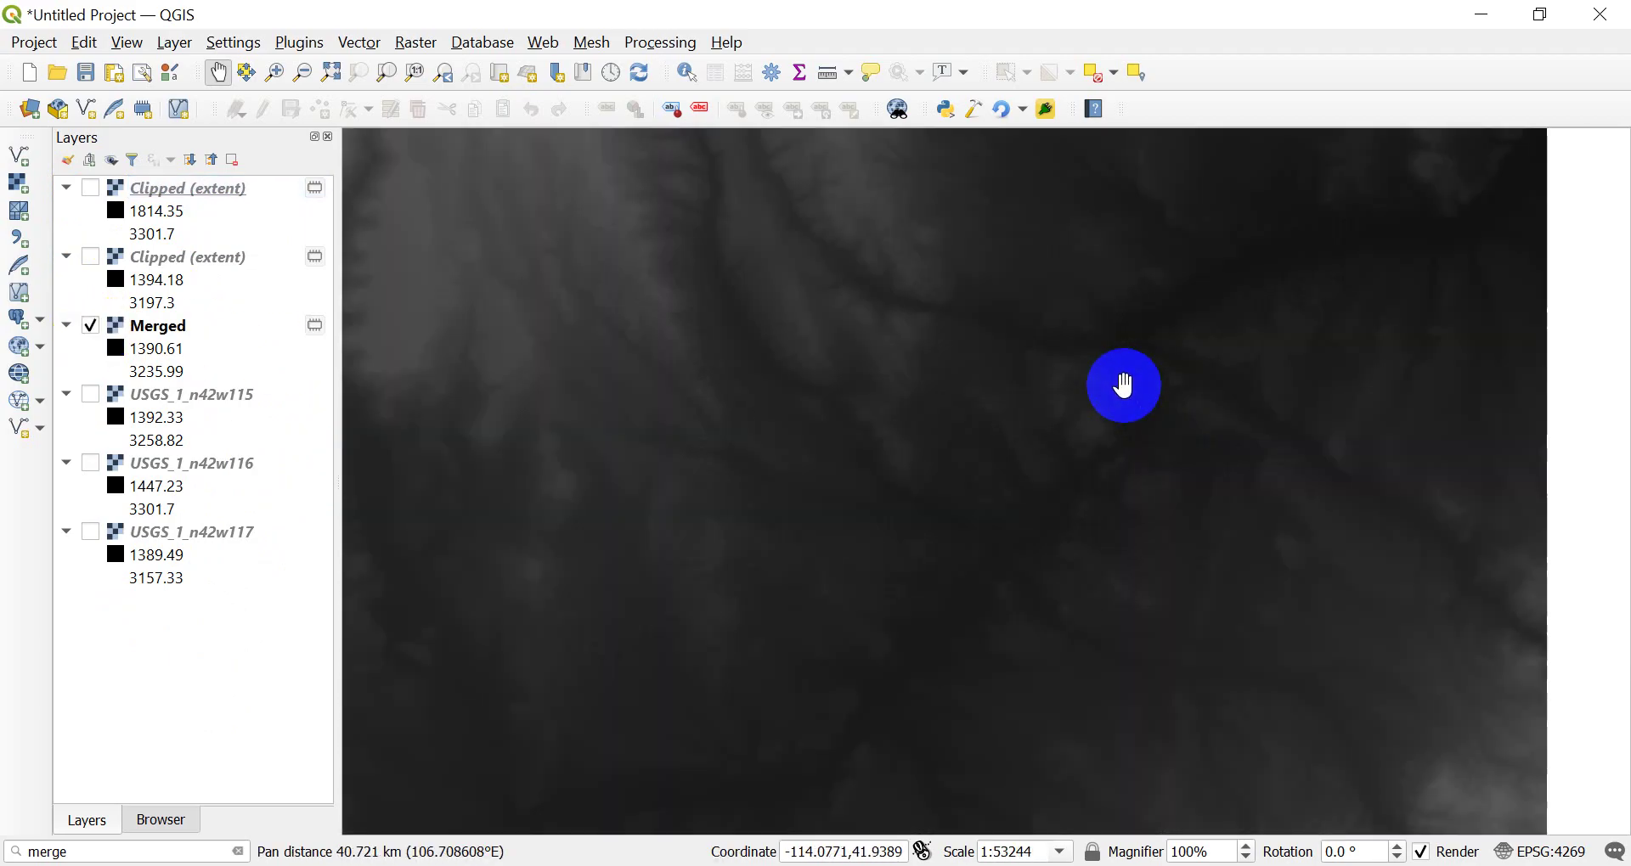
left_click_drag(999, 397, 1142, 419)
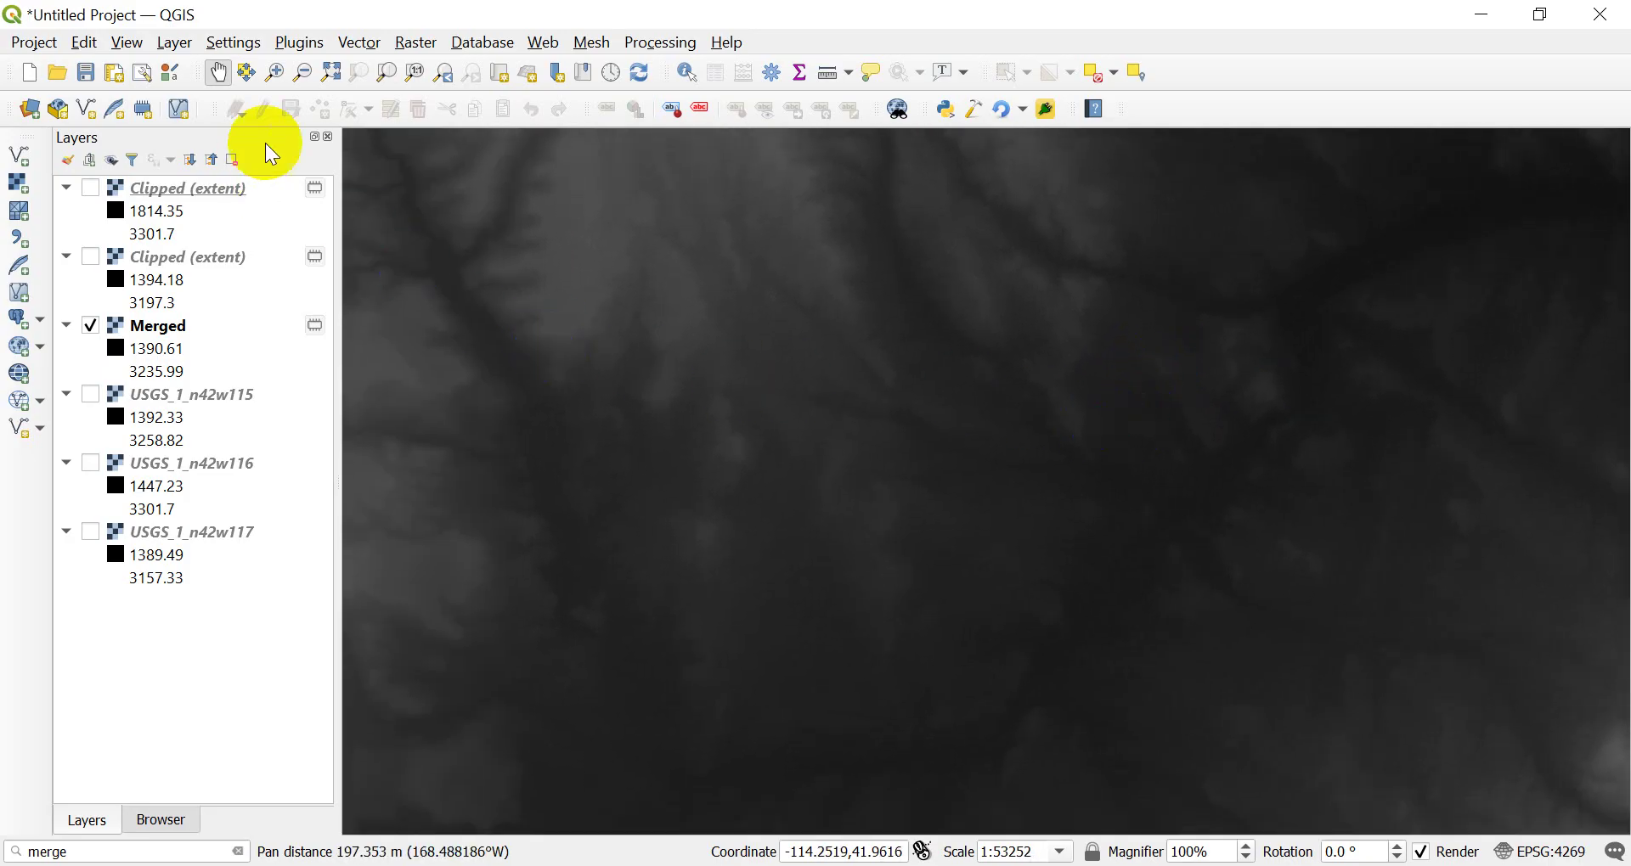
Step: Clip the earlier Clipped (extent) layer to the current map canvas extent, then close the tool
left_click(412, 45)
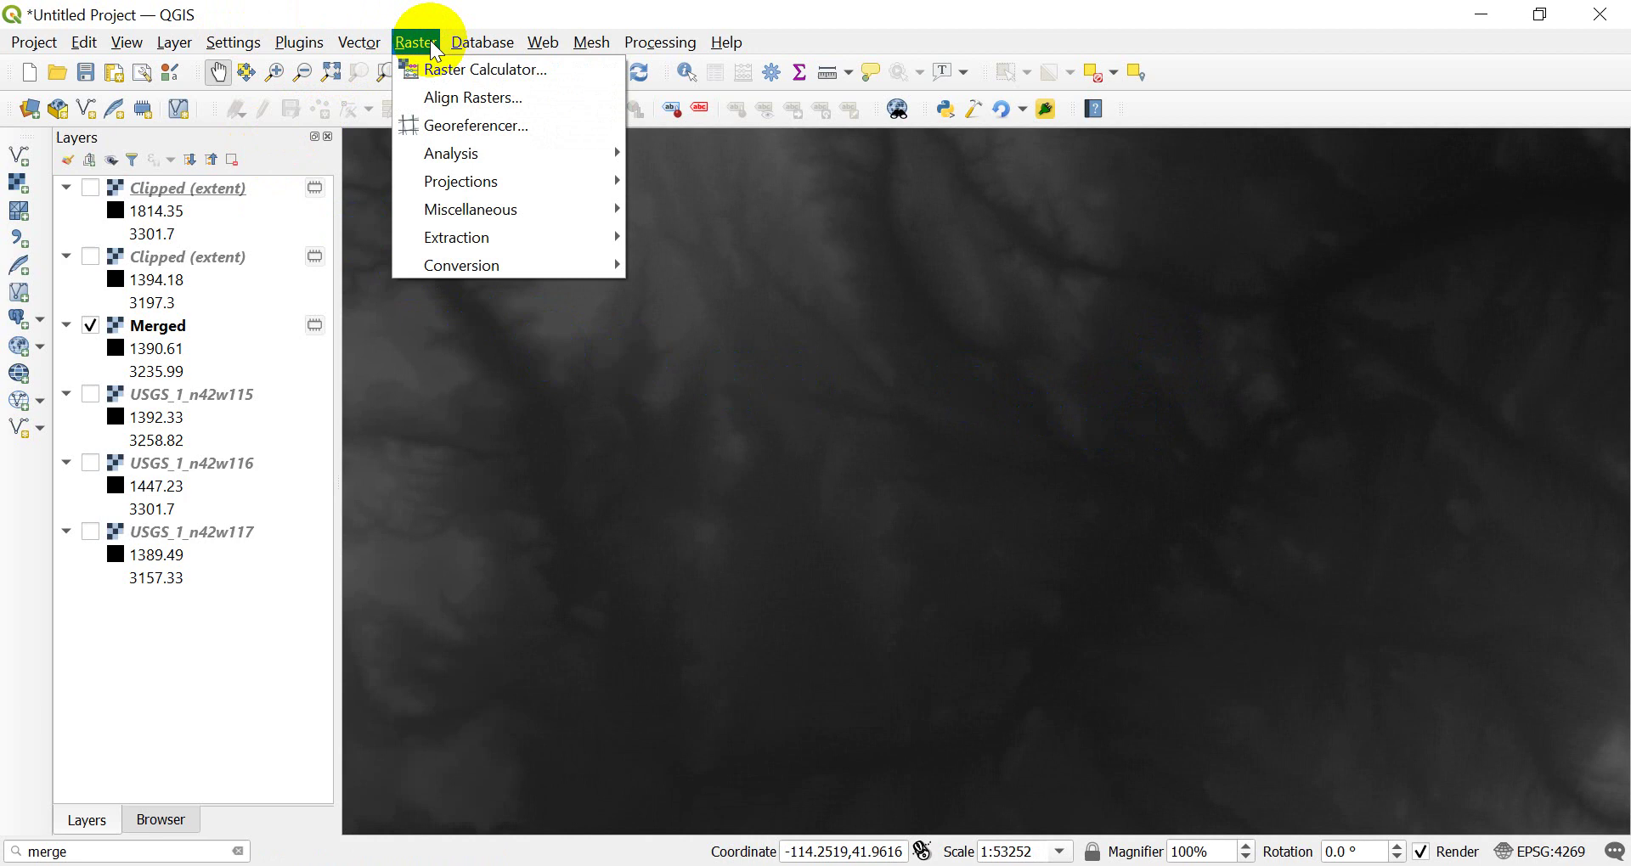
mouse_move(587, 187)
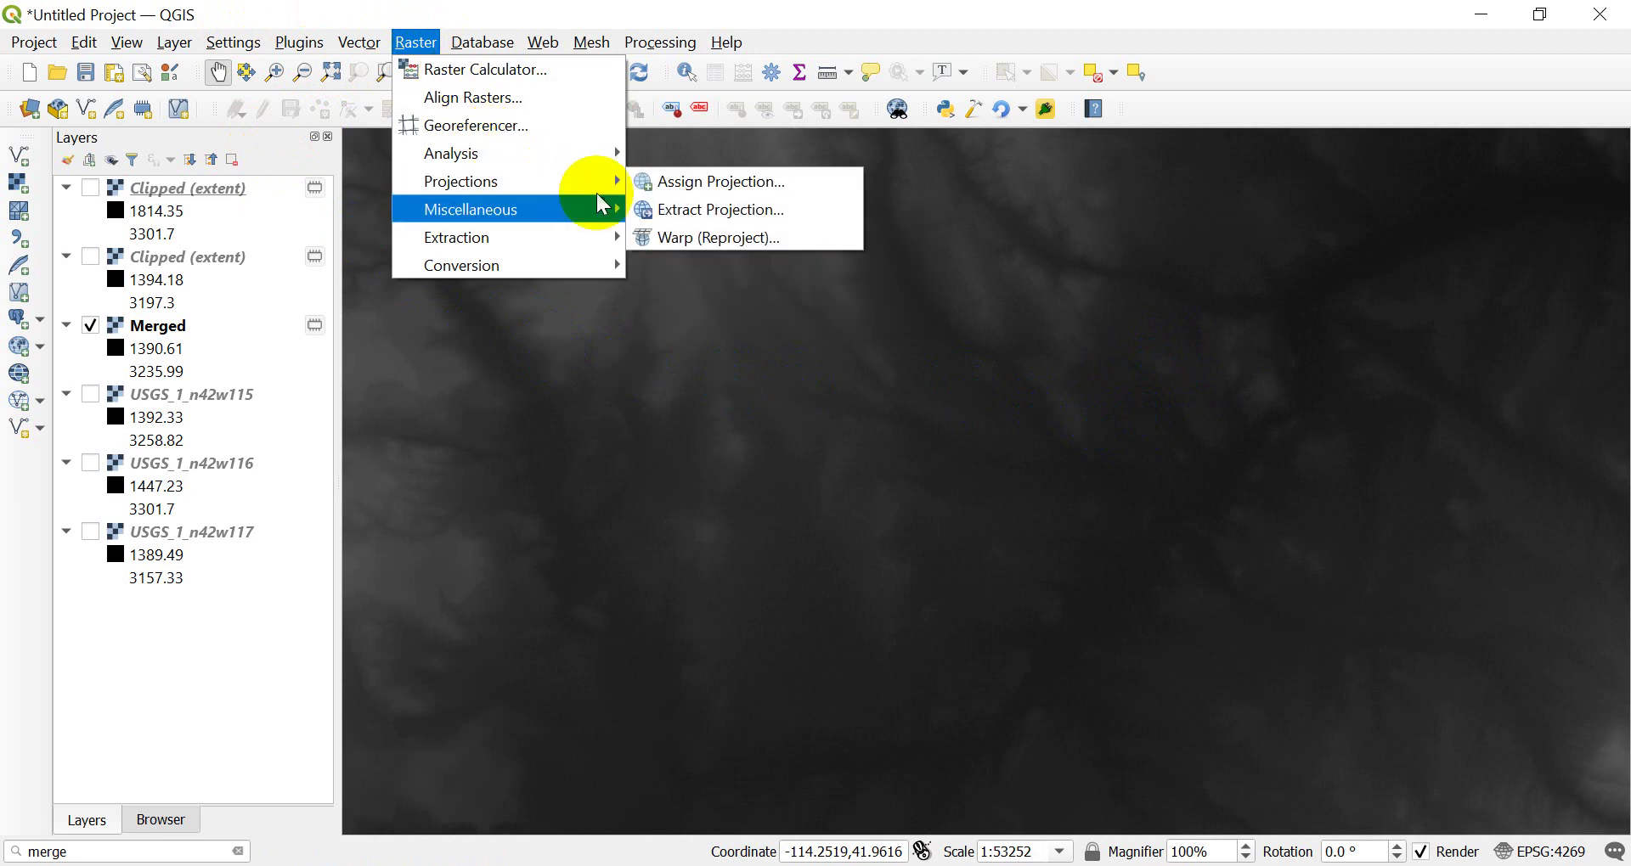
mouse_move(598, 237)
left_click(697, 237)
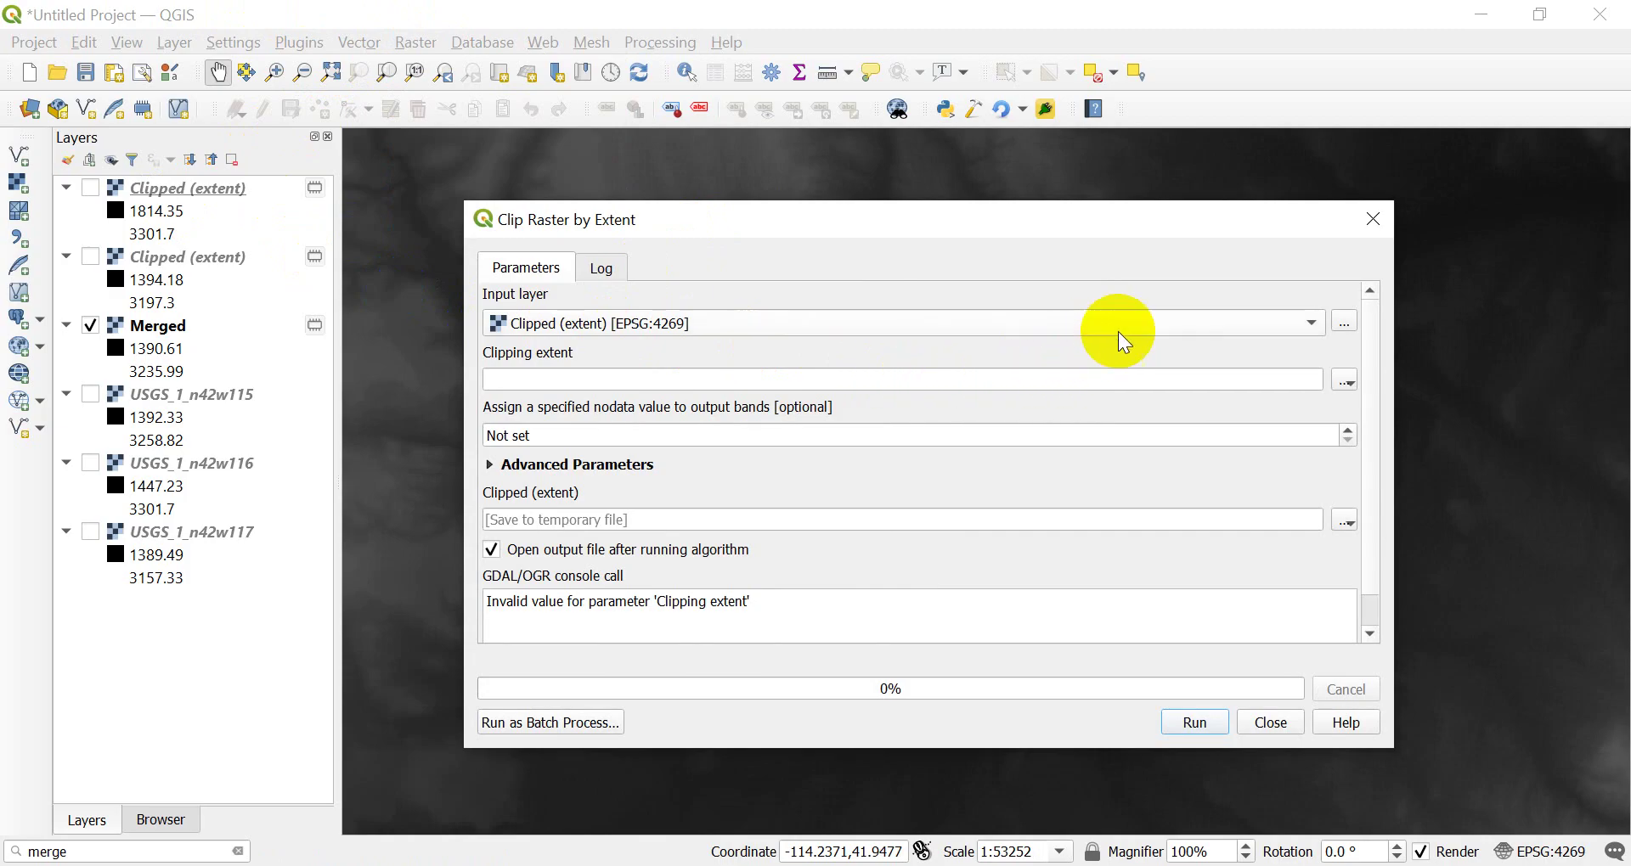
left_click(1344, 381)
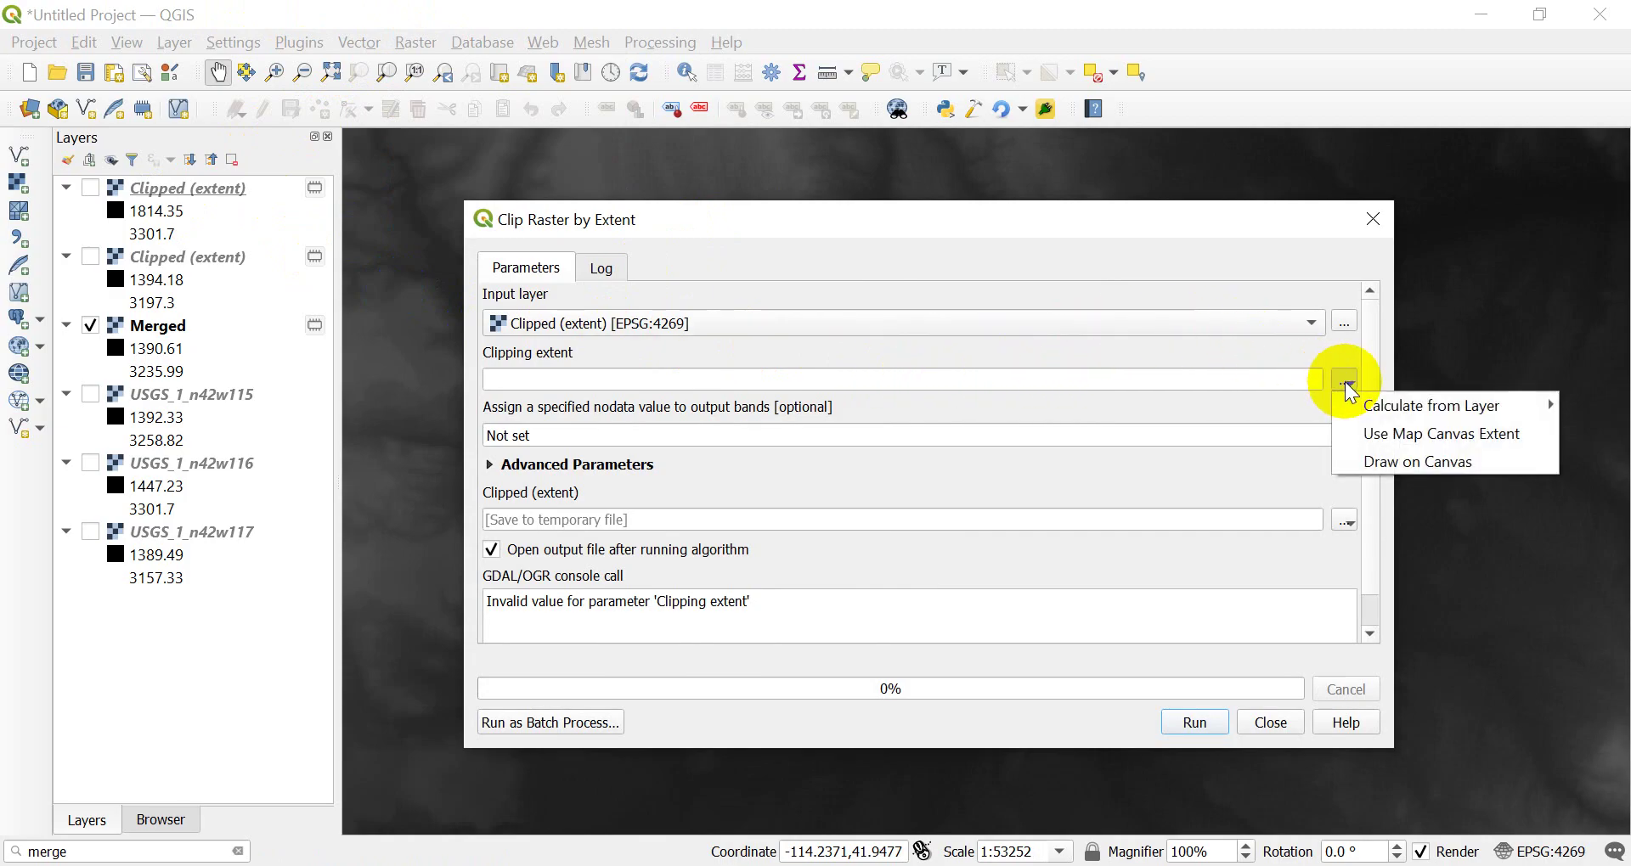
left_click(1387, 429)
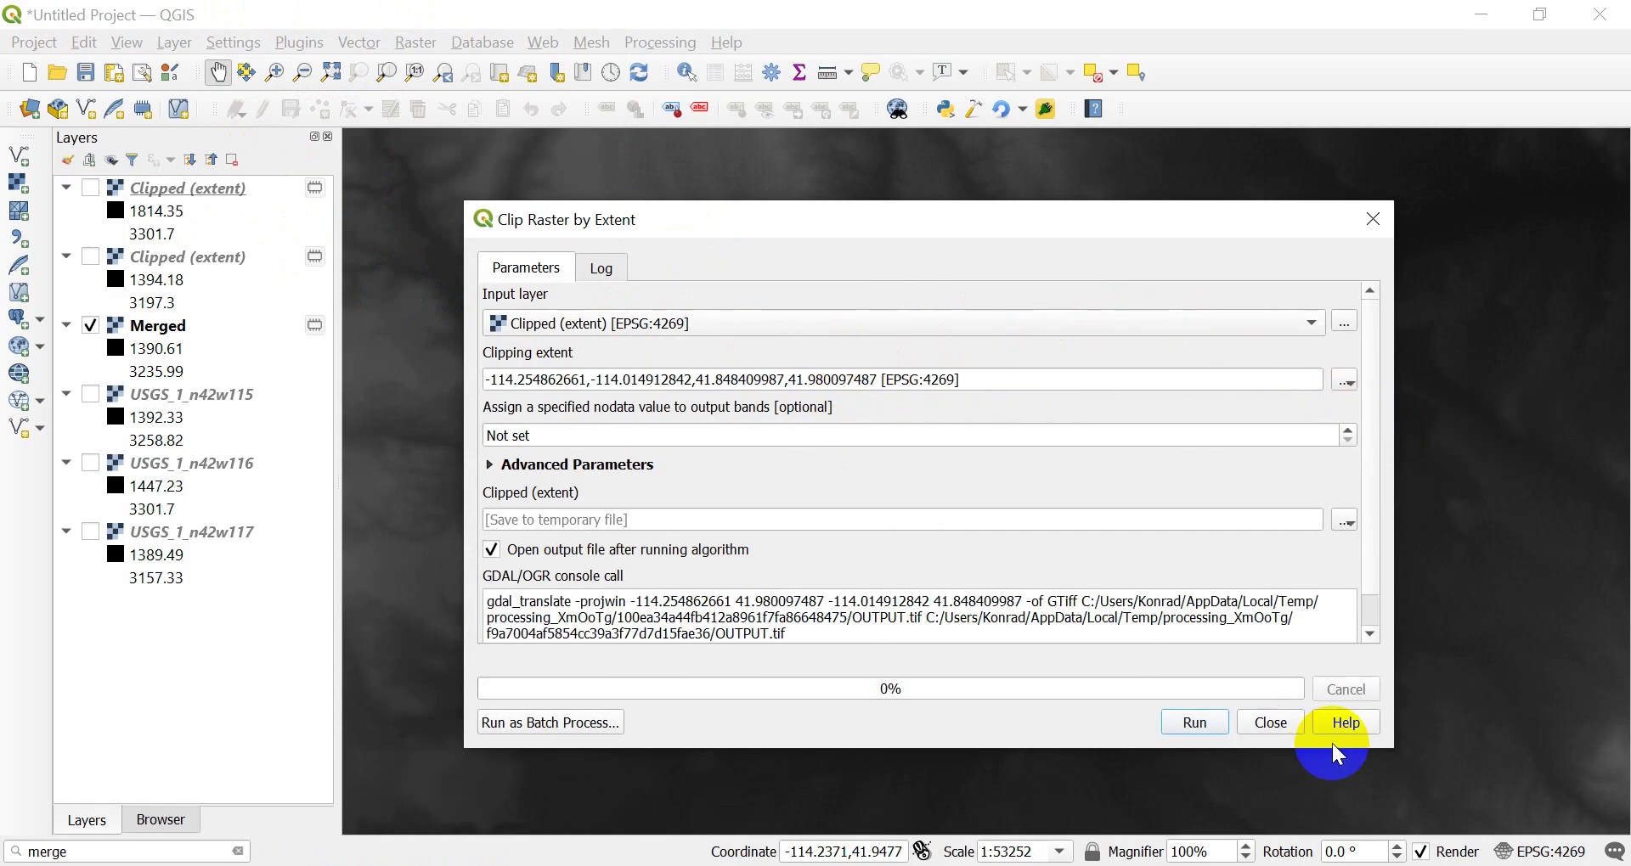
left_click(1209, 720)
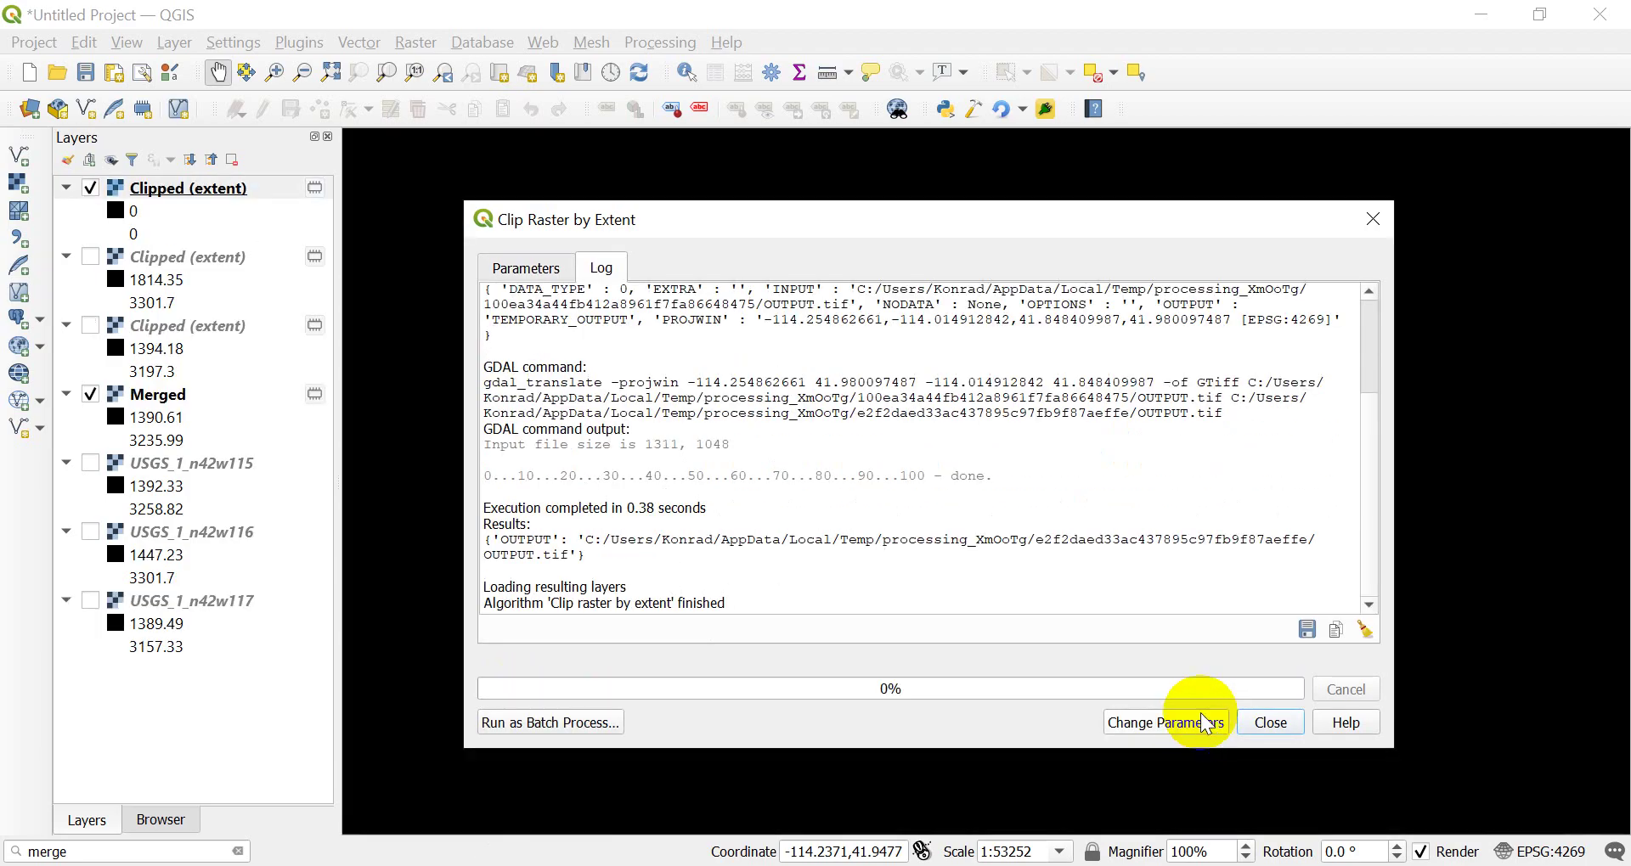
left_click(1284, 724)
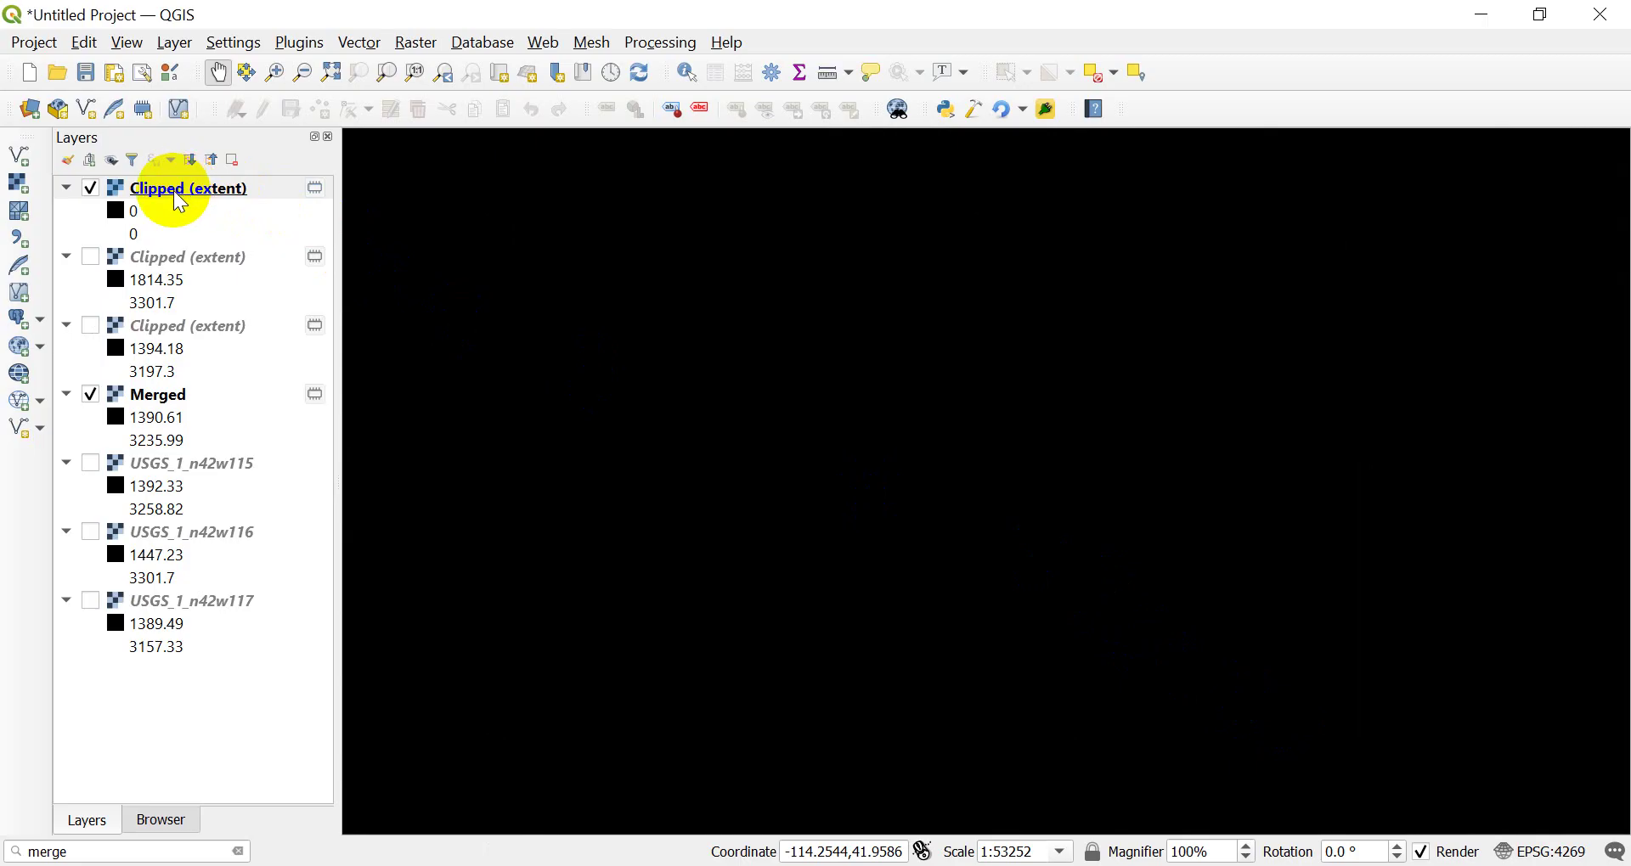
Step: Hide the empty clipped layer and clip Merged to the current map canvas extent
left_click(91, 188)
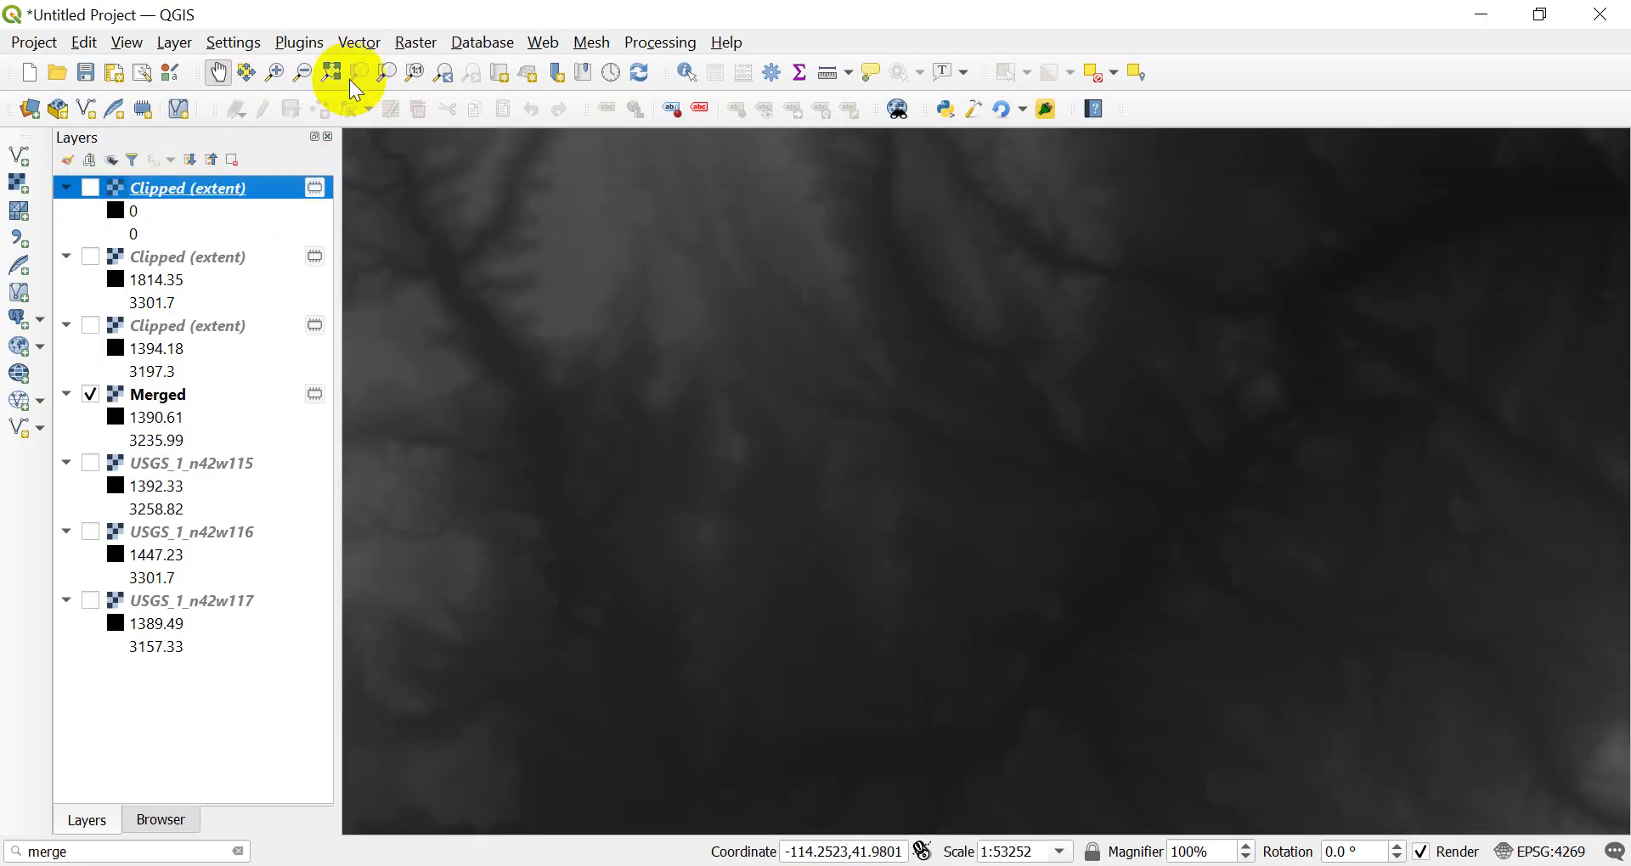
left_click(417, 42)
mouse_move(578, 244)
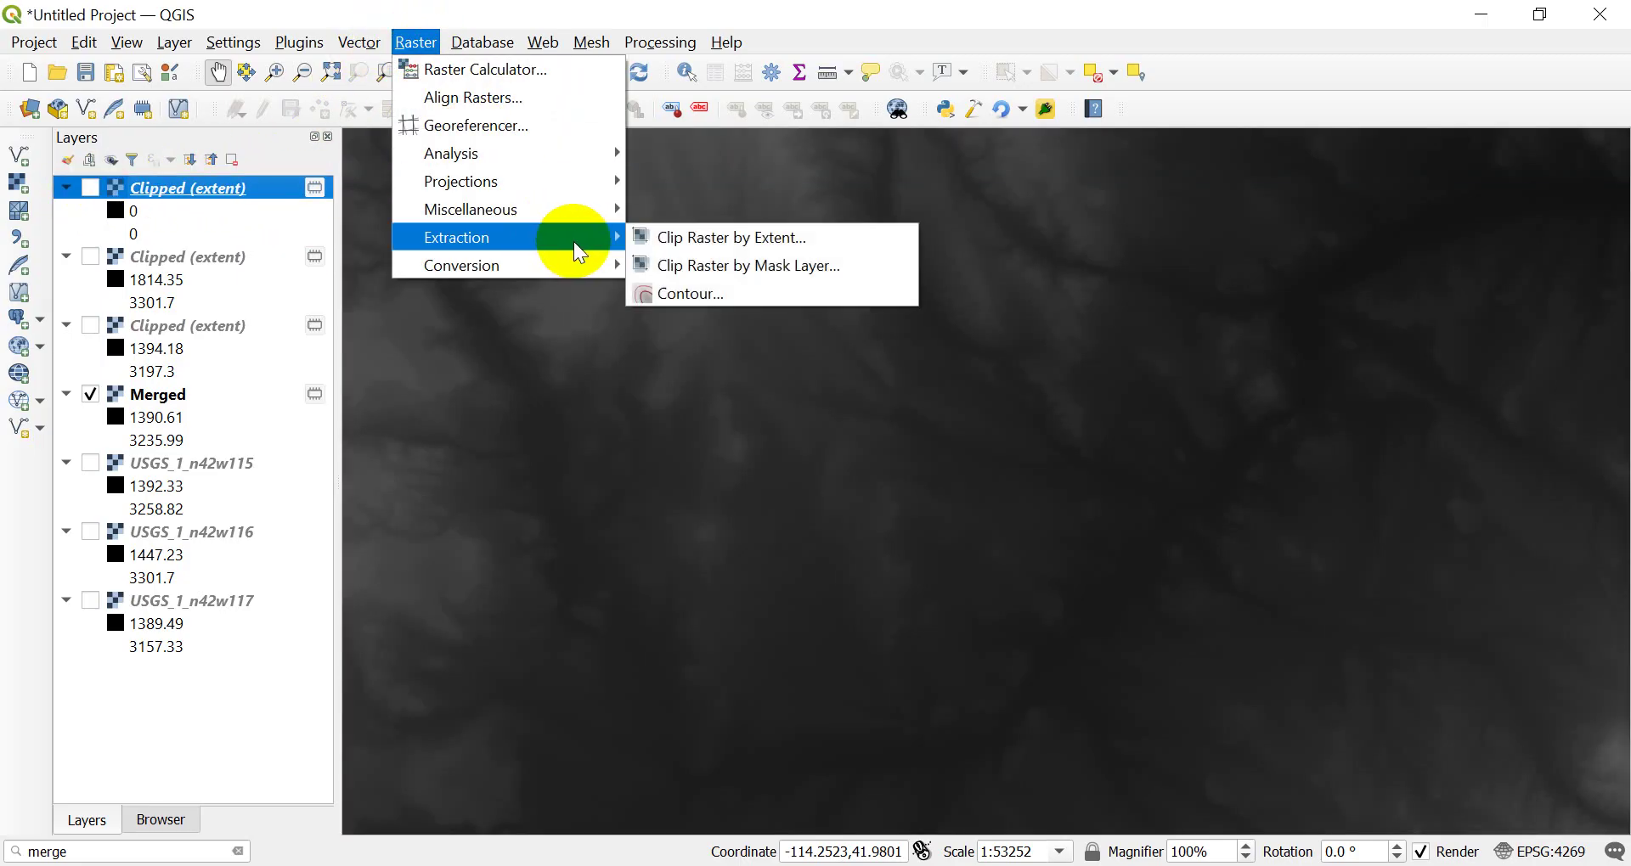
left_click(747, 240)
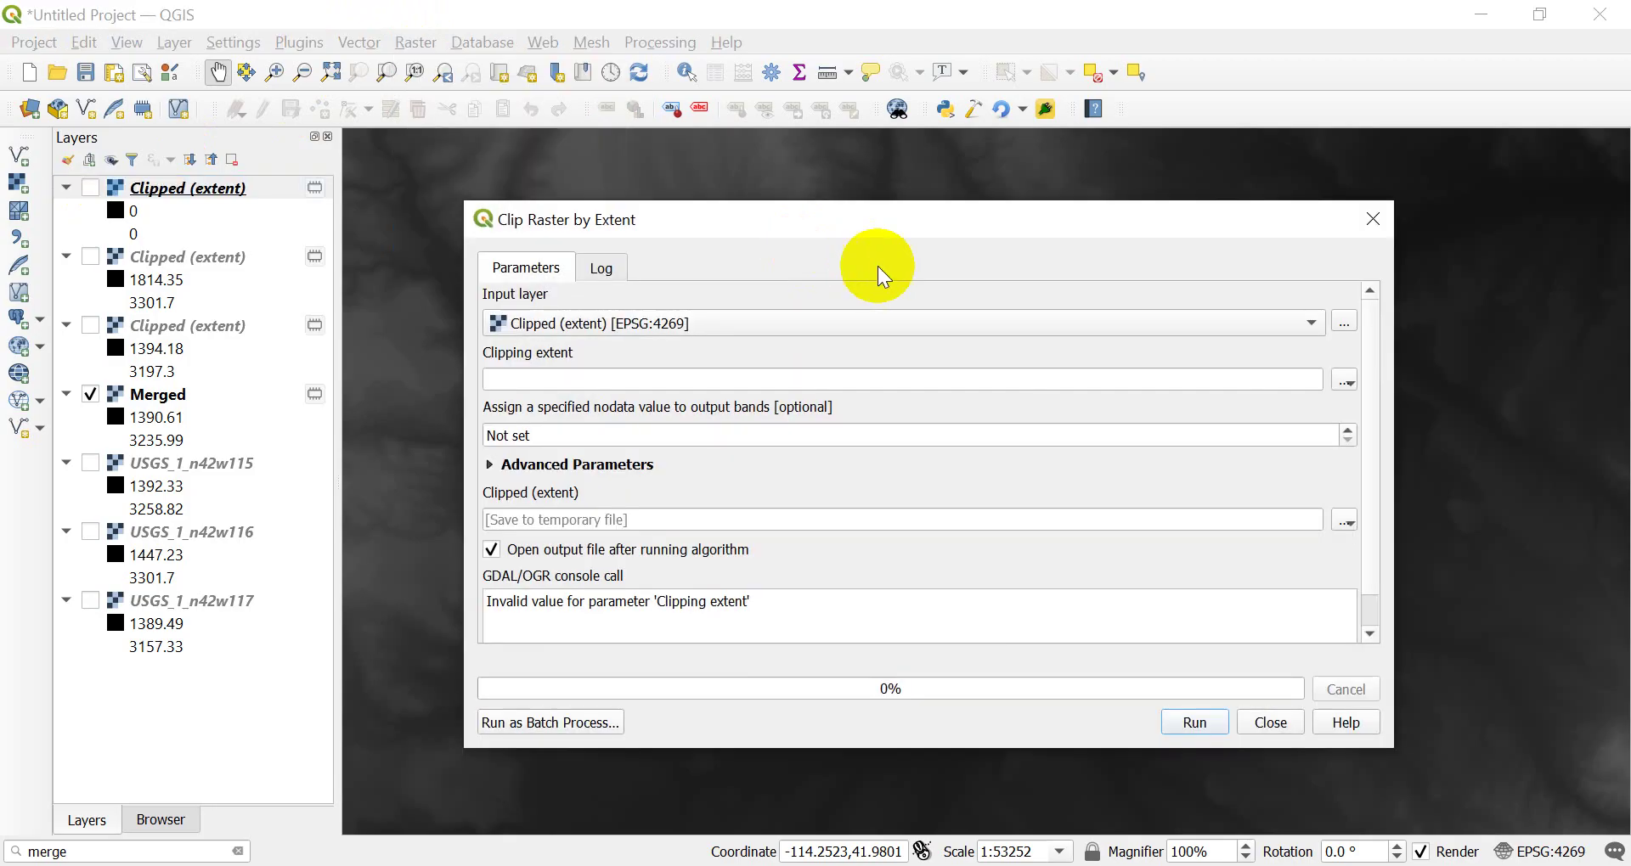
left_click(869, 323)
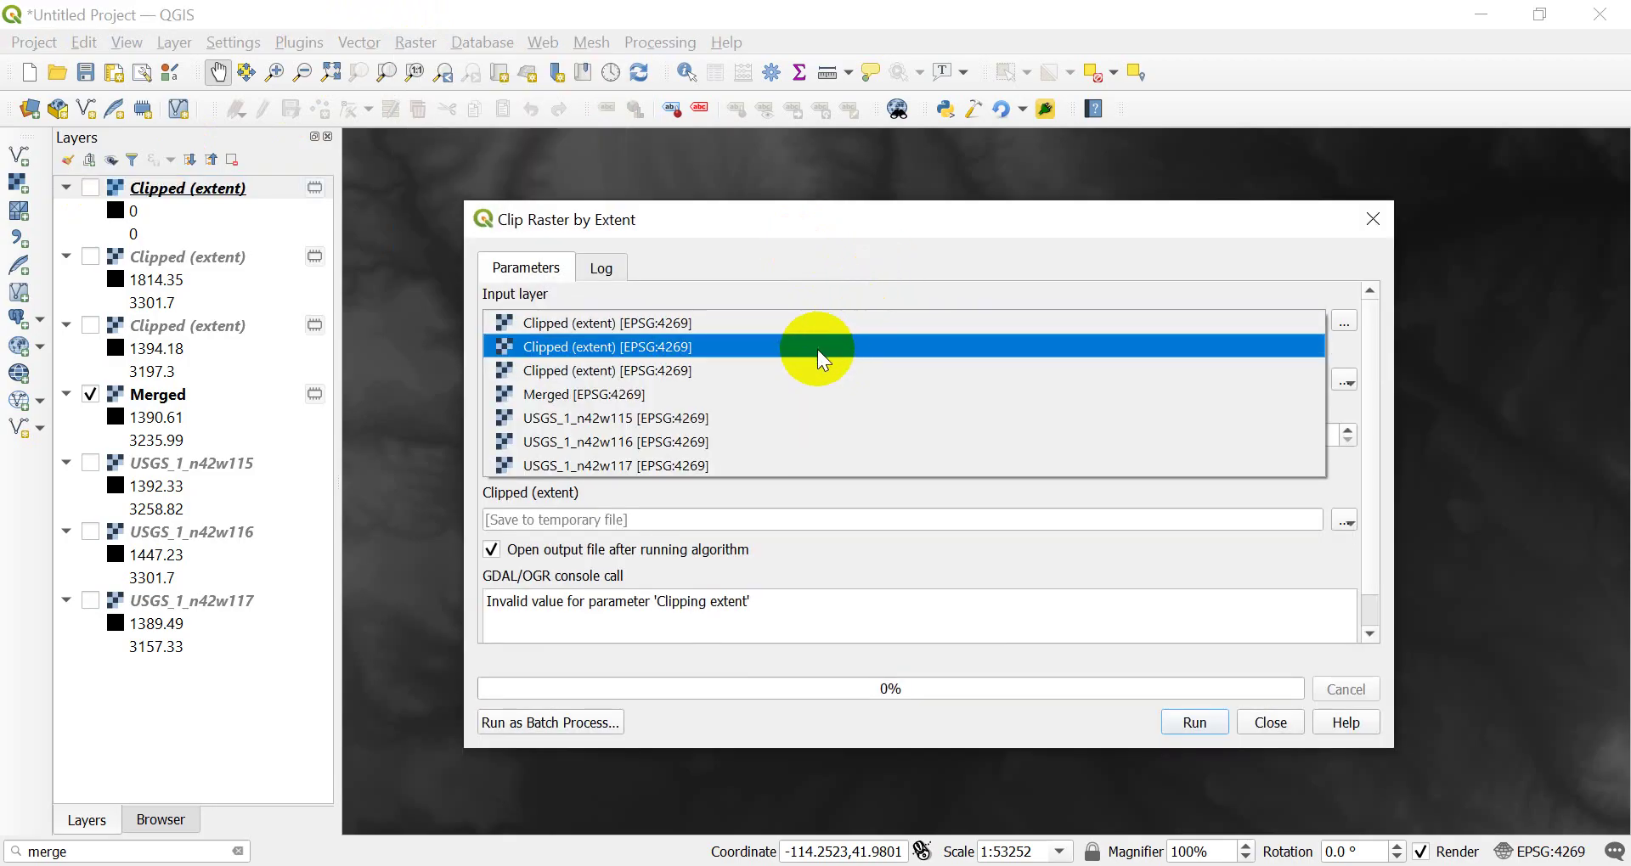
left_click(809, 395)
left_click(1345, 382)
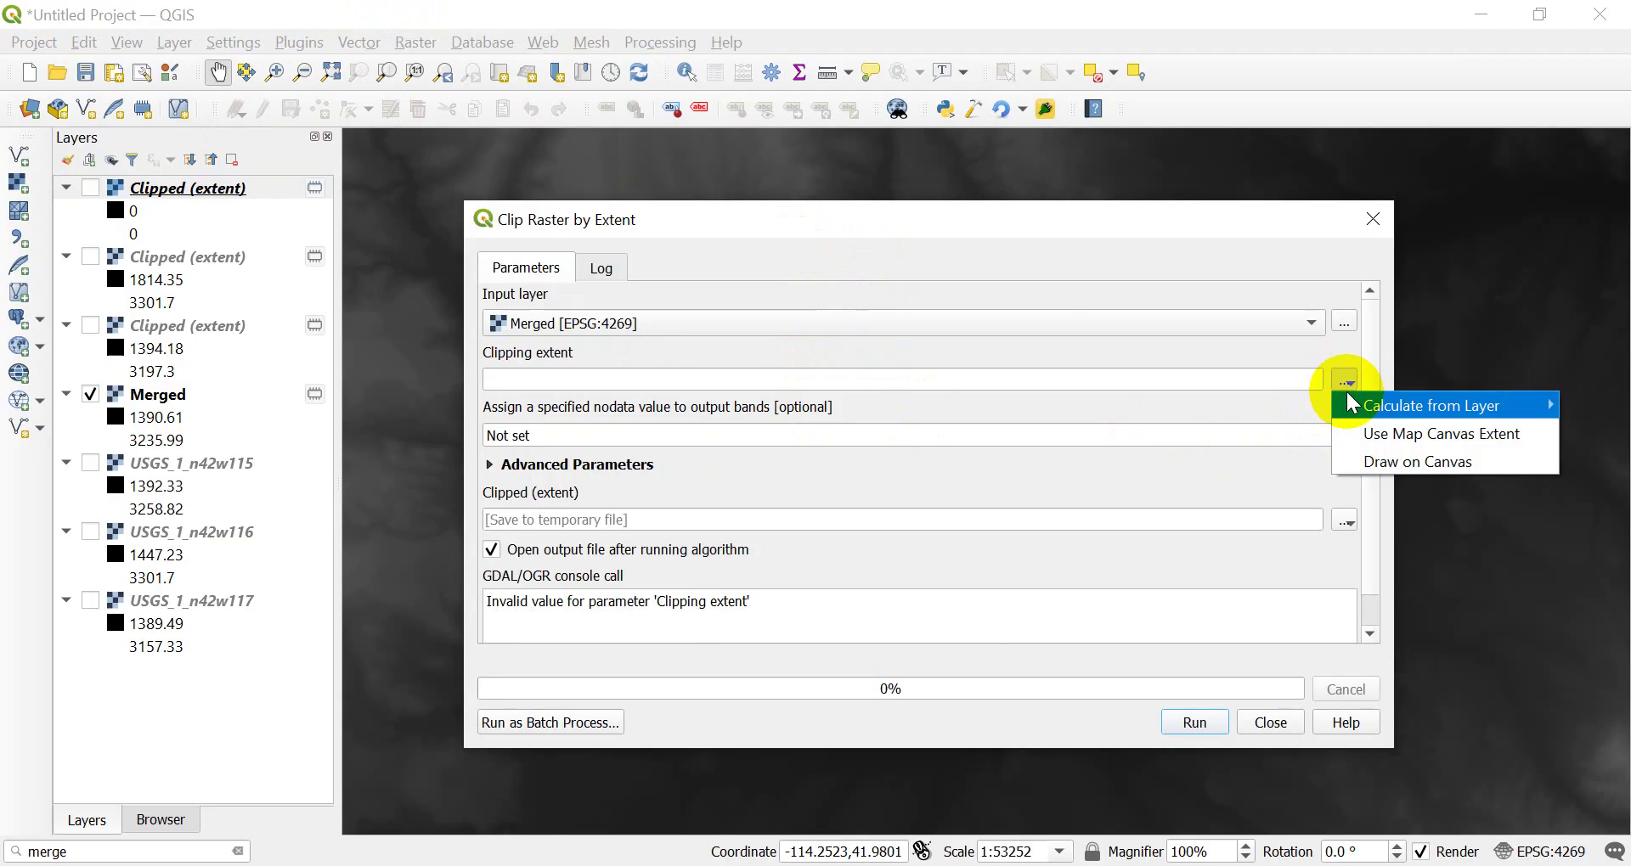
mouse_move(1383, 409)
left_click(1410, 433)
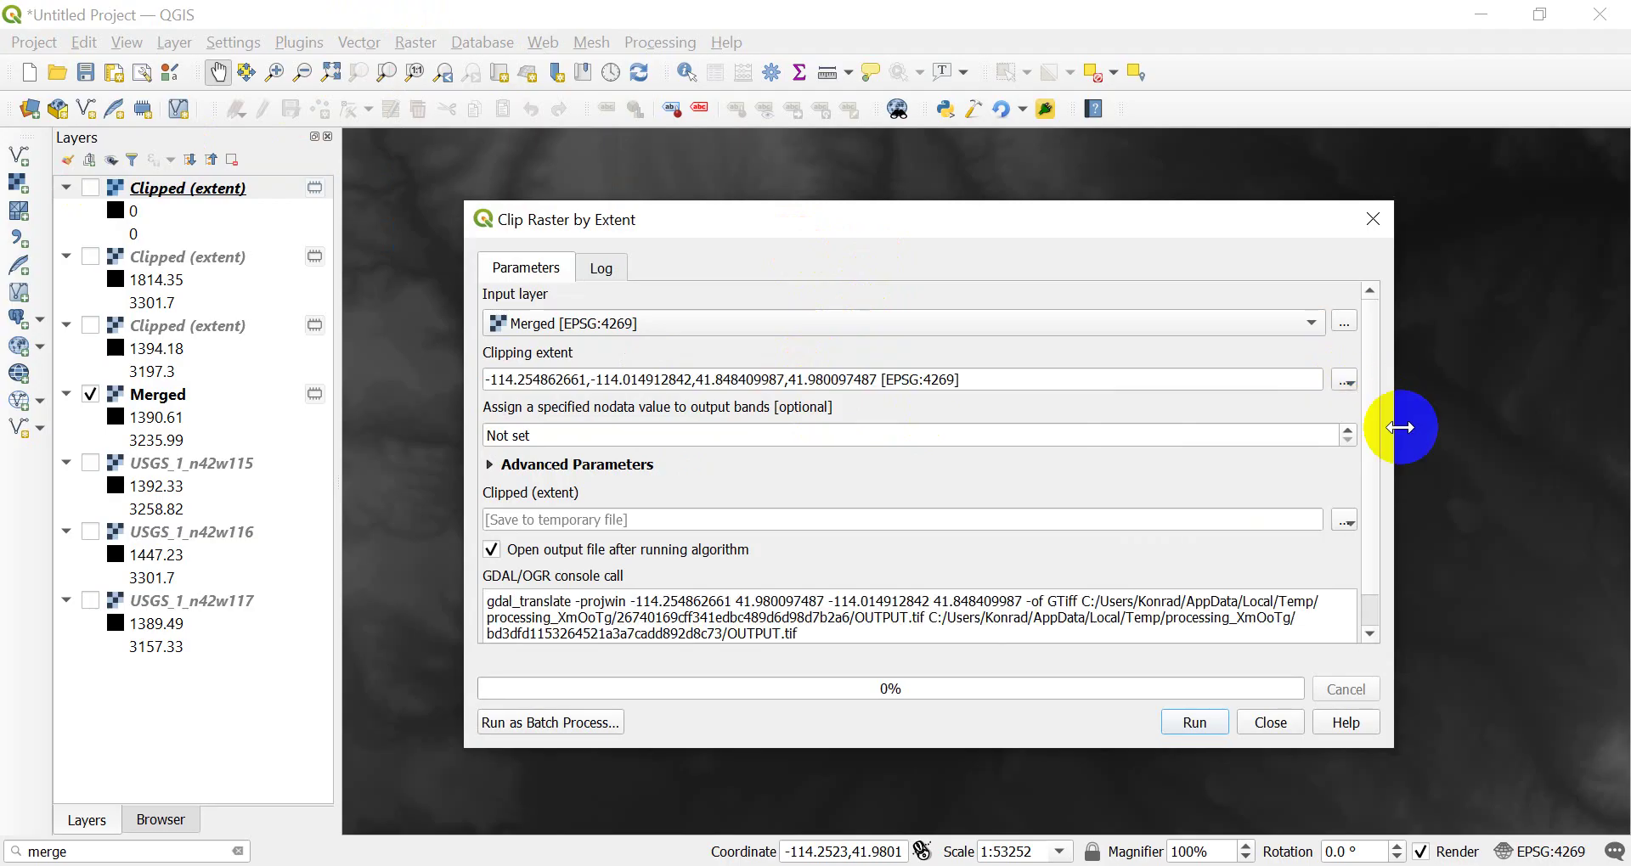
left_click(1194, 722)
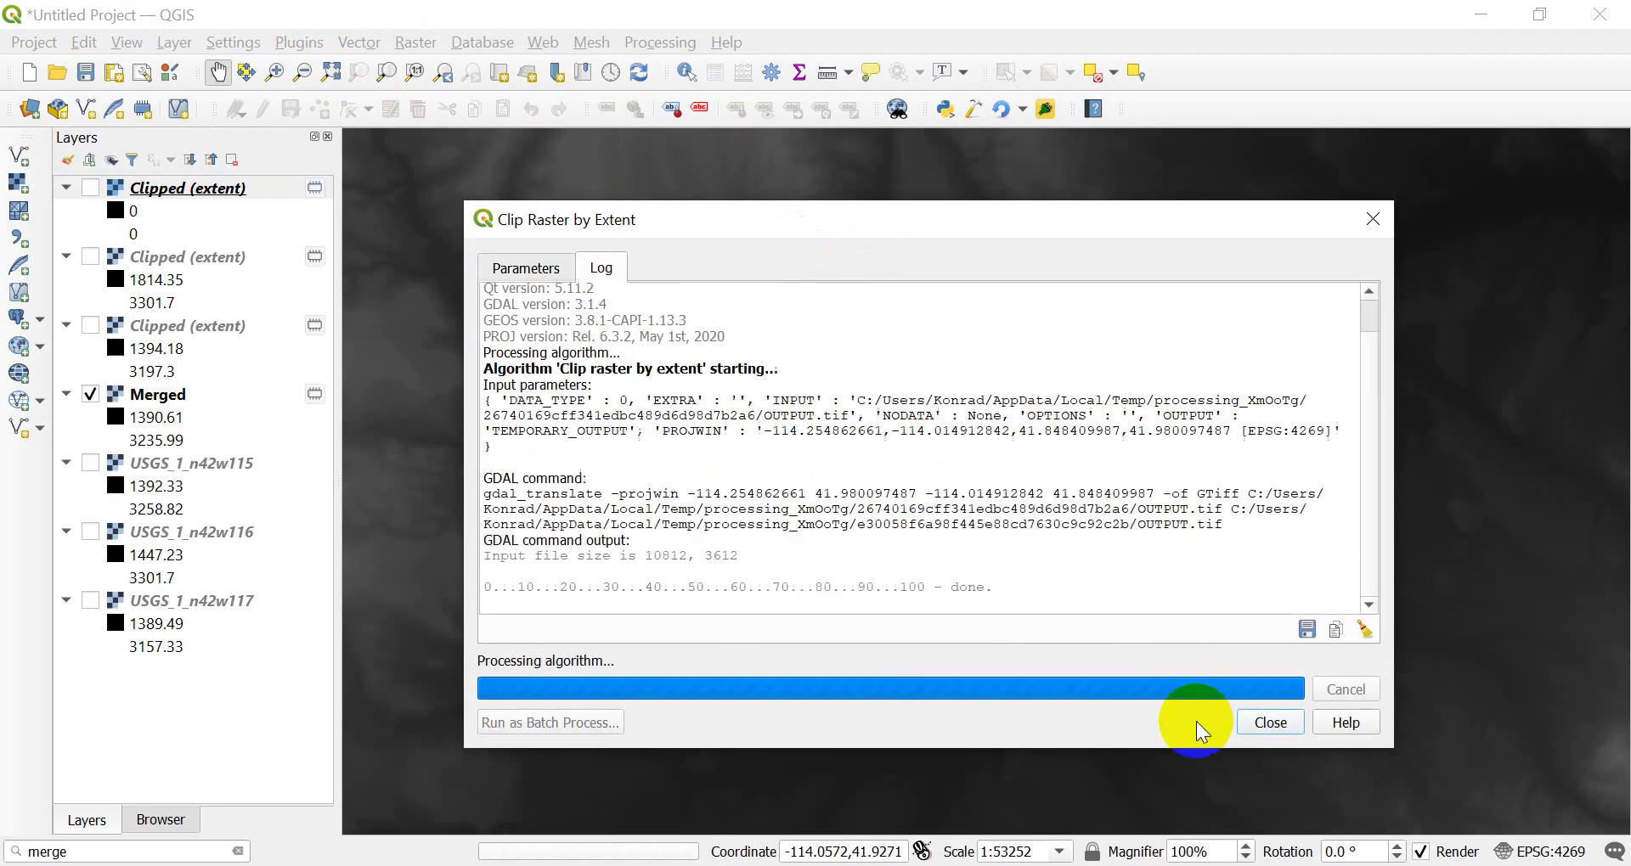
left_click(1267, 722)
Step: Zoom out and recentre the view to show the whole Merged raster
scroll(954, 513, "down", 2)
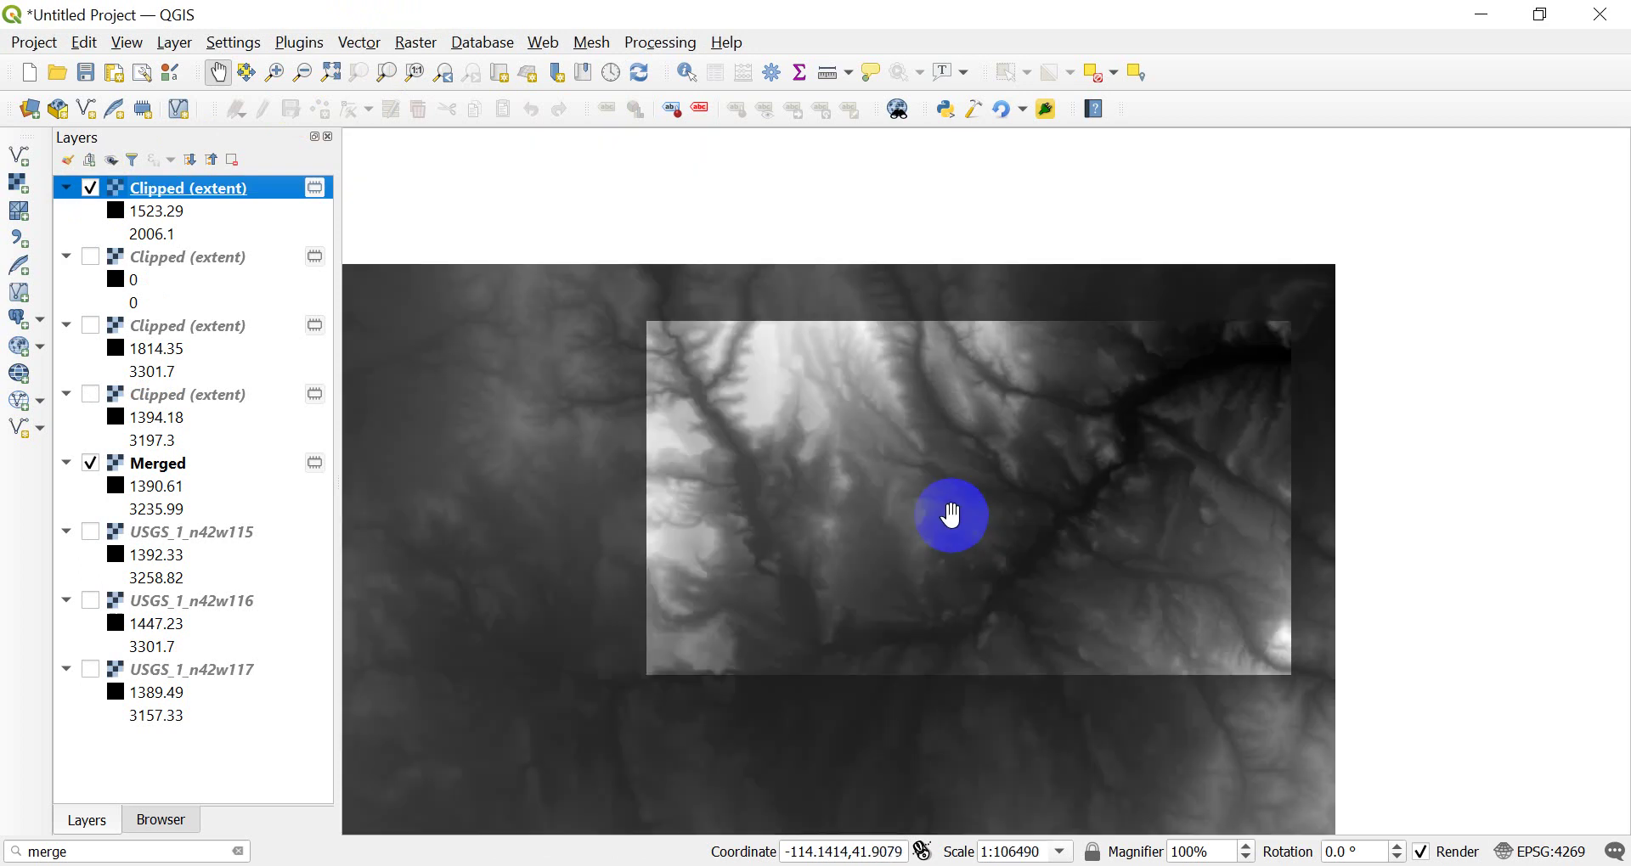
scroll(989, 518, "down", 2)
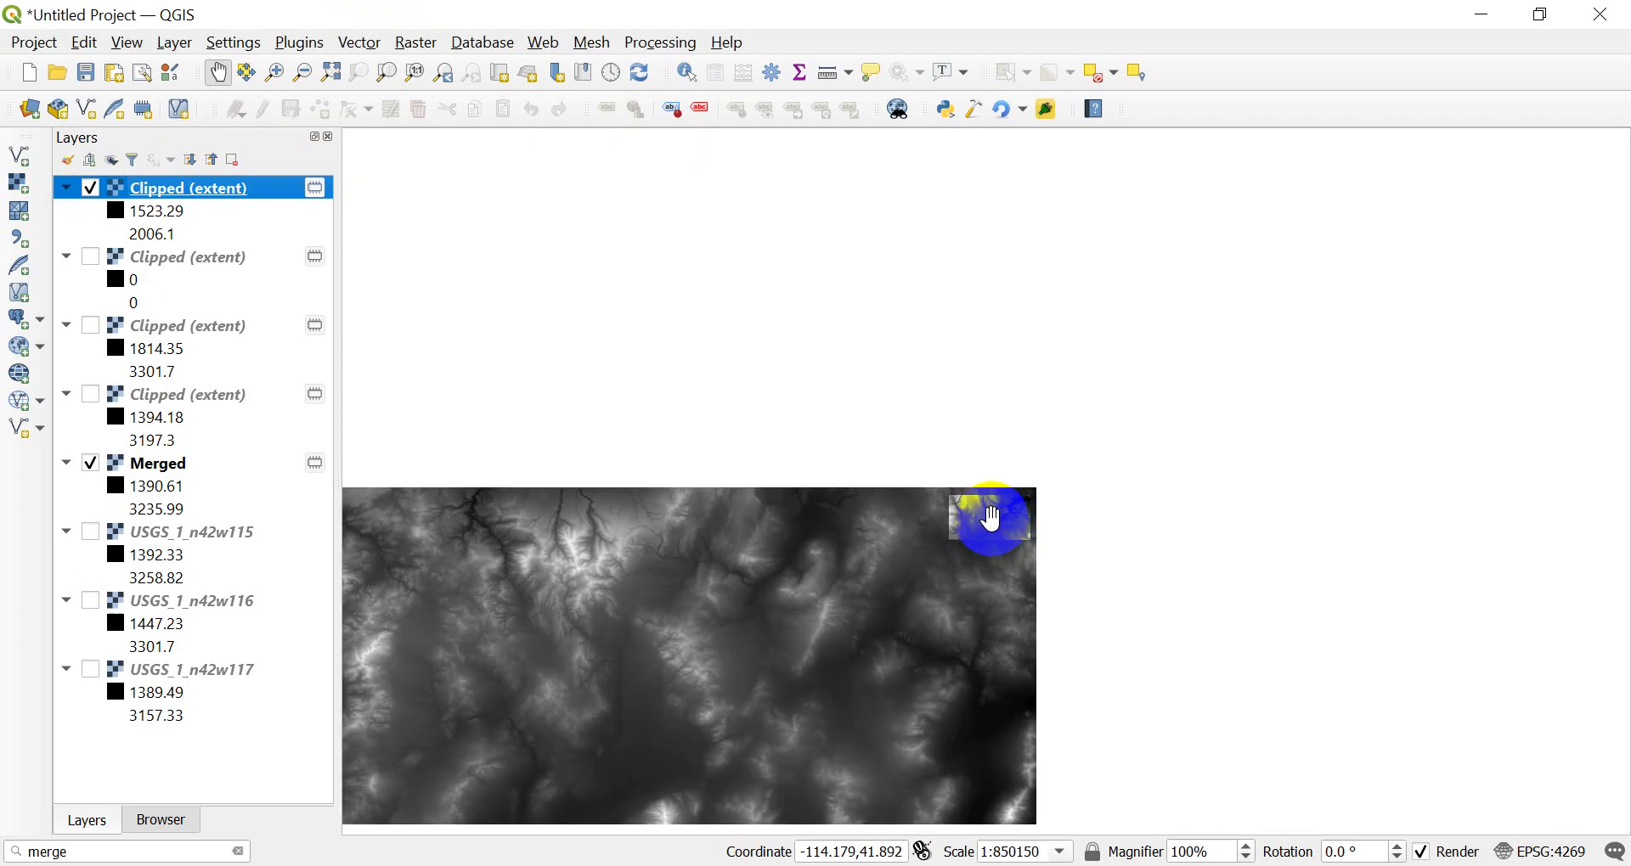
left_click_drag(986, 517, 903, 518)
left_click_drag(899, 575, 879, 446)
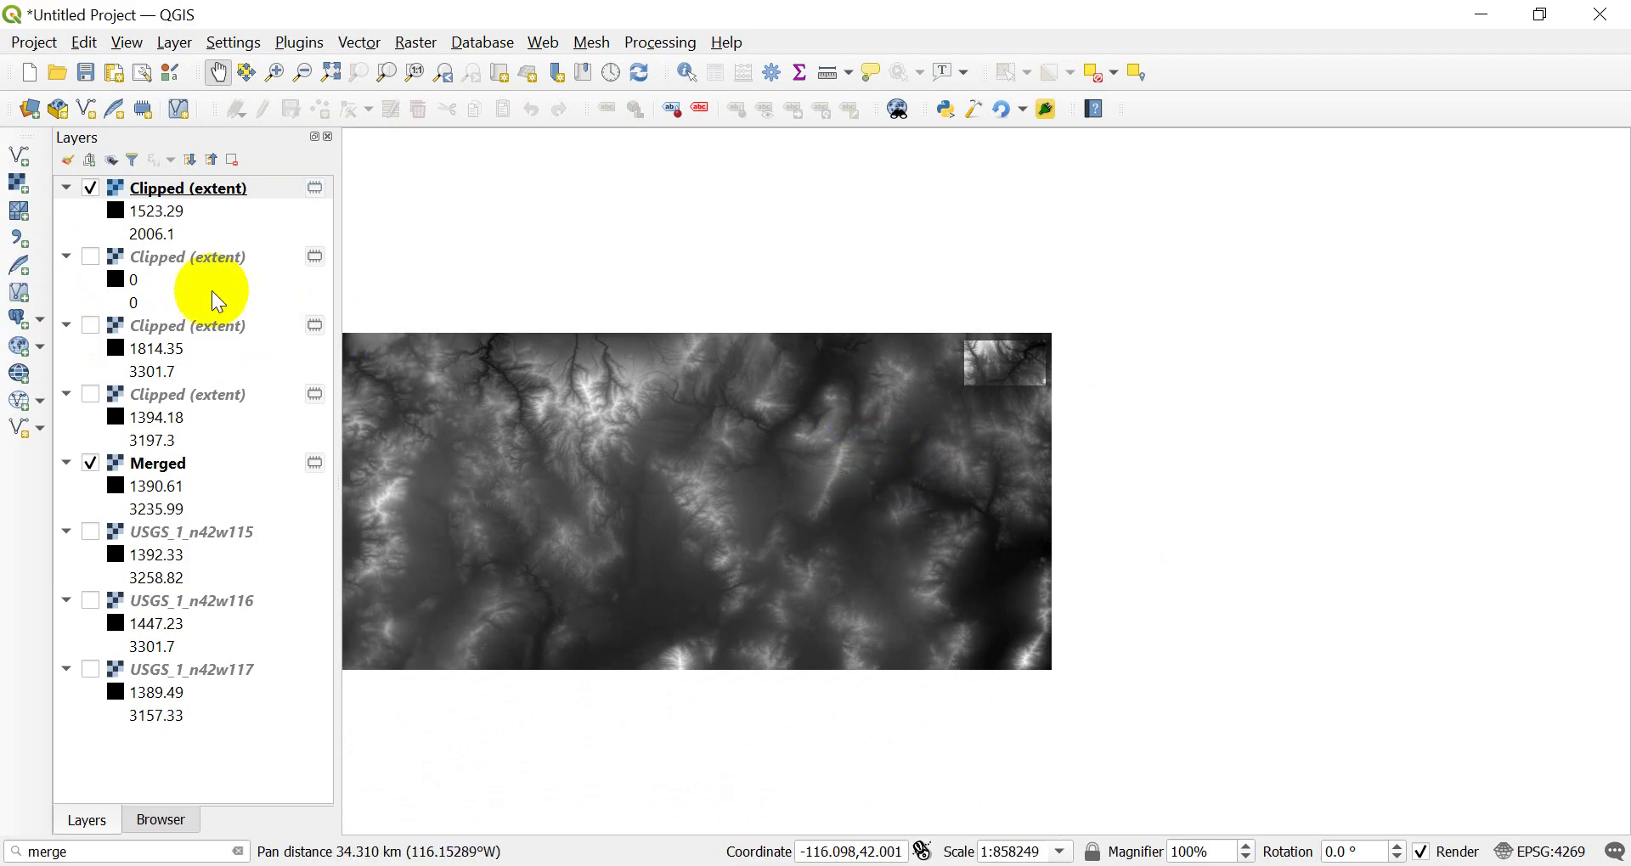
Step: Remove the all-zero Clipped (extent) layer from the project
left_click(157, 260)
right_click(157, 260)
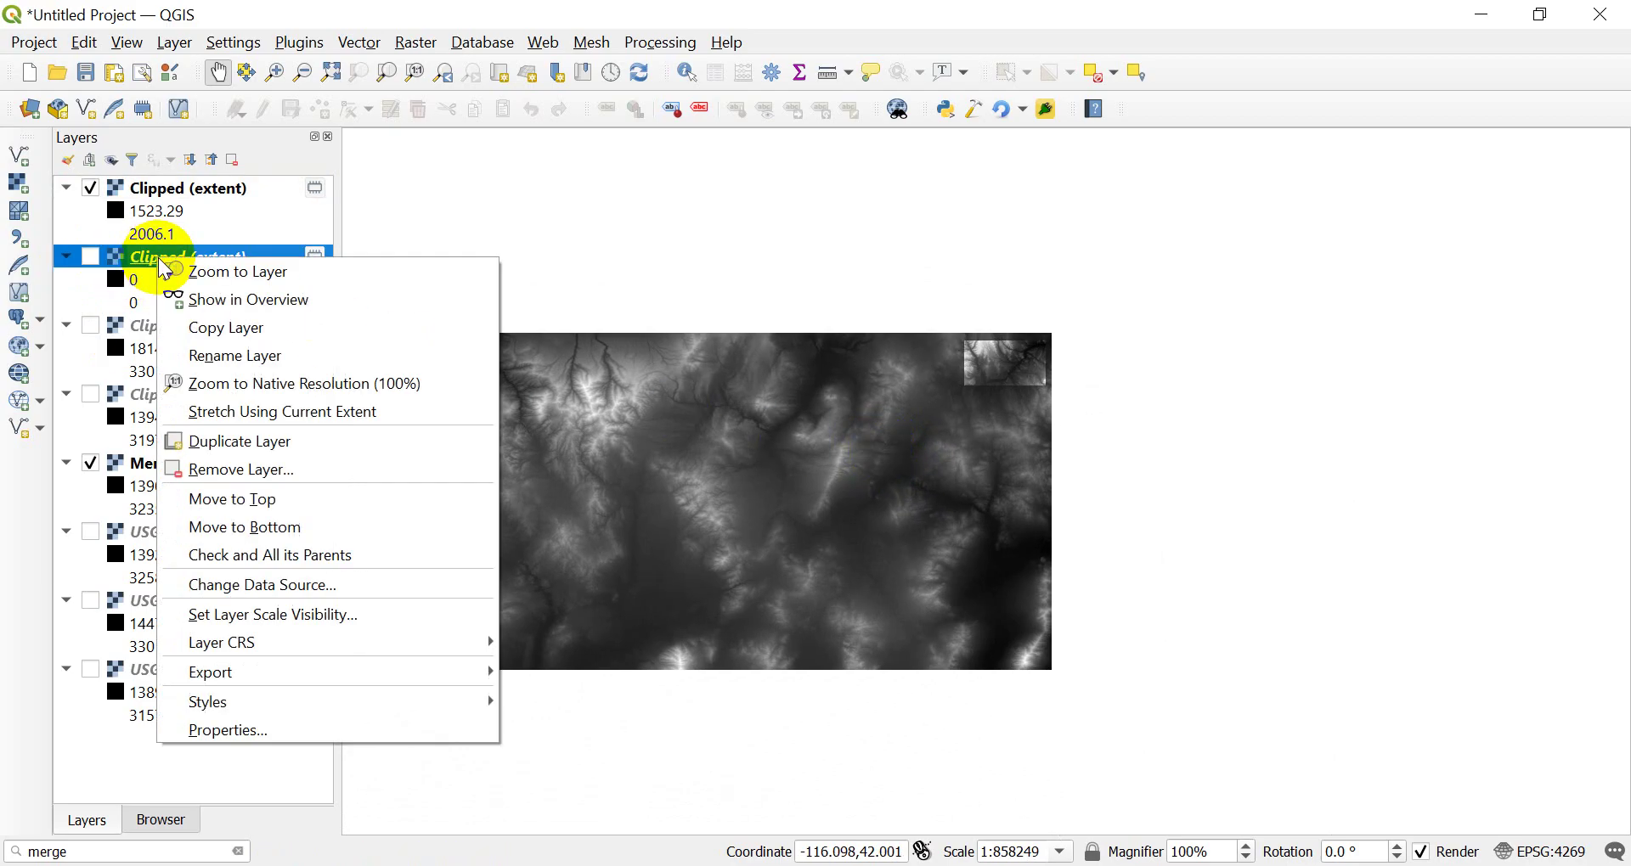
left_click(242, 469)
left_click(823, 476)
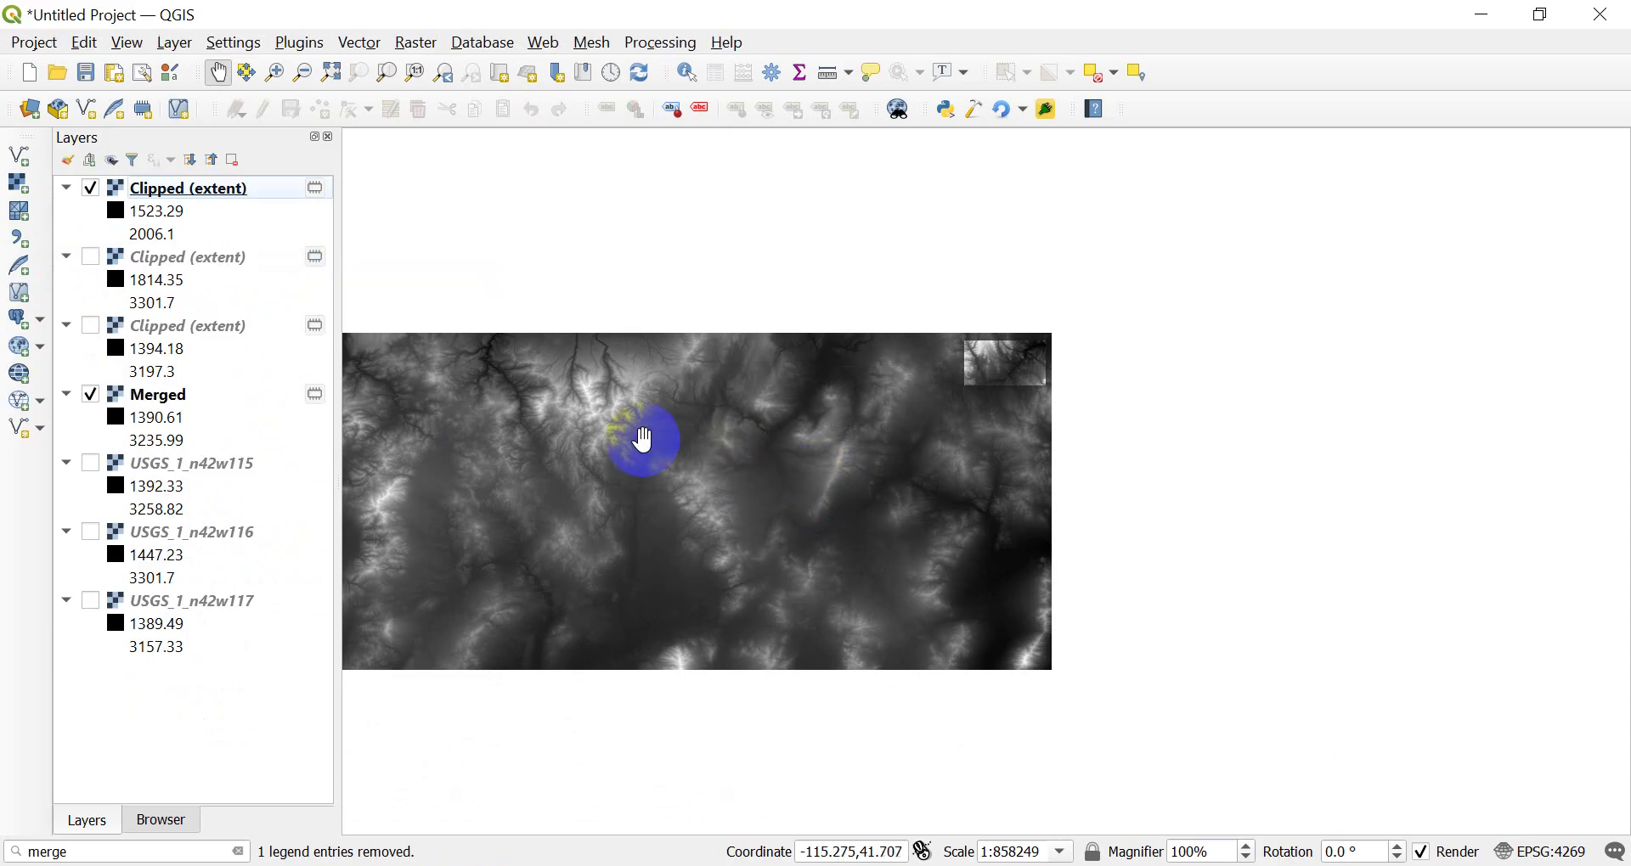
Step: Show the 1814.35–3301.7 clip and hide the 1394.18–3197.3 clip
left_click(91, 258)
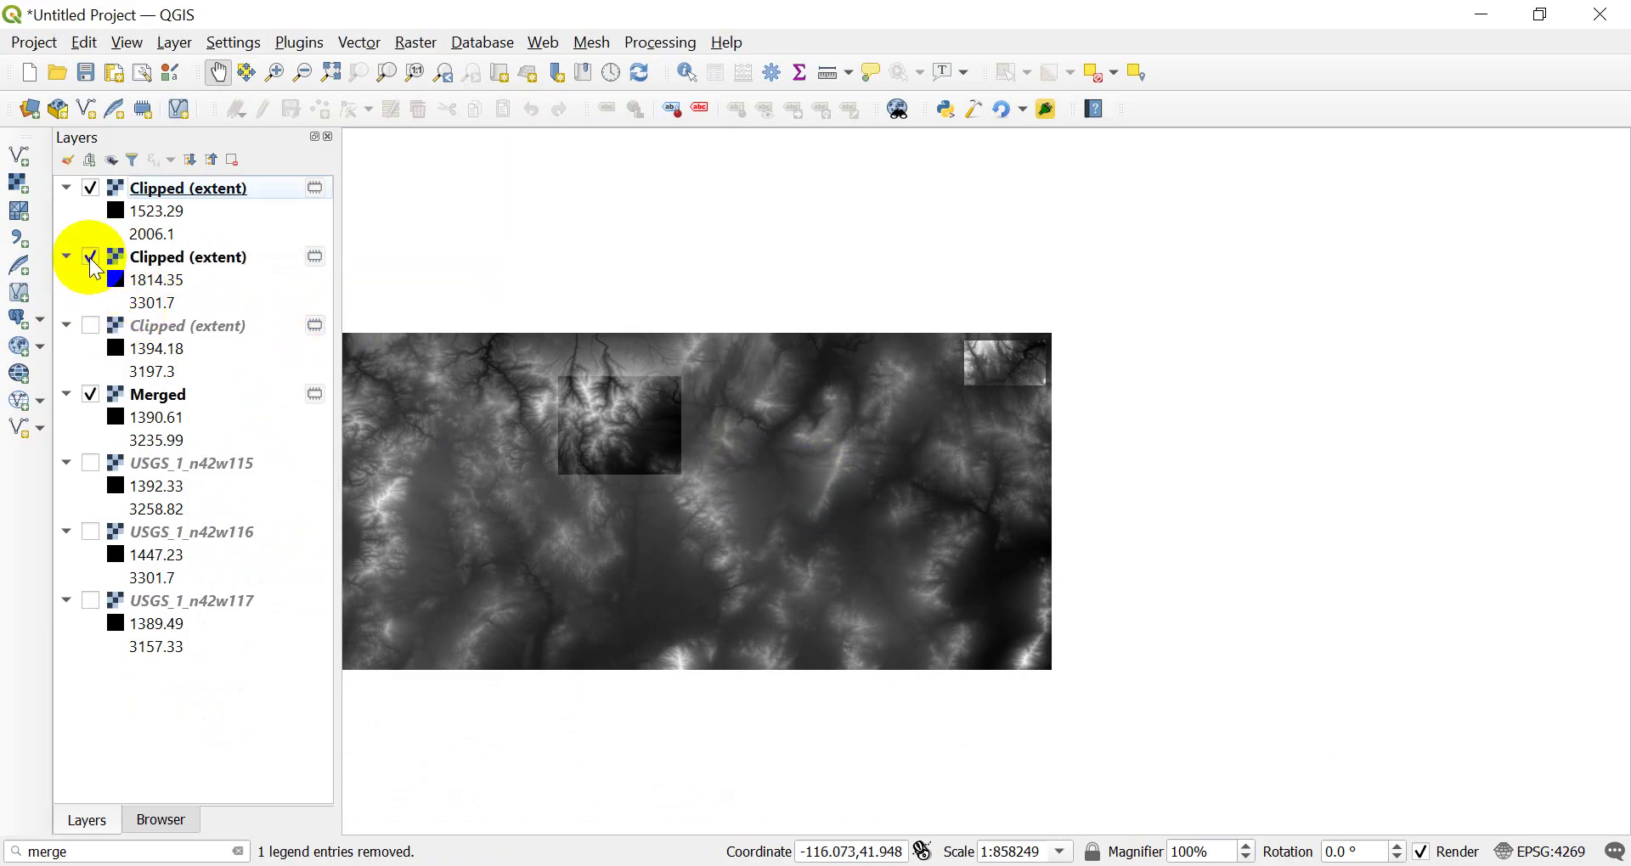
left_click(91, 327)
left_click_drag(763, 550, 863, 492)
scroll(863, 500, "up", 1)
scroll(865, 499, "down", 2)
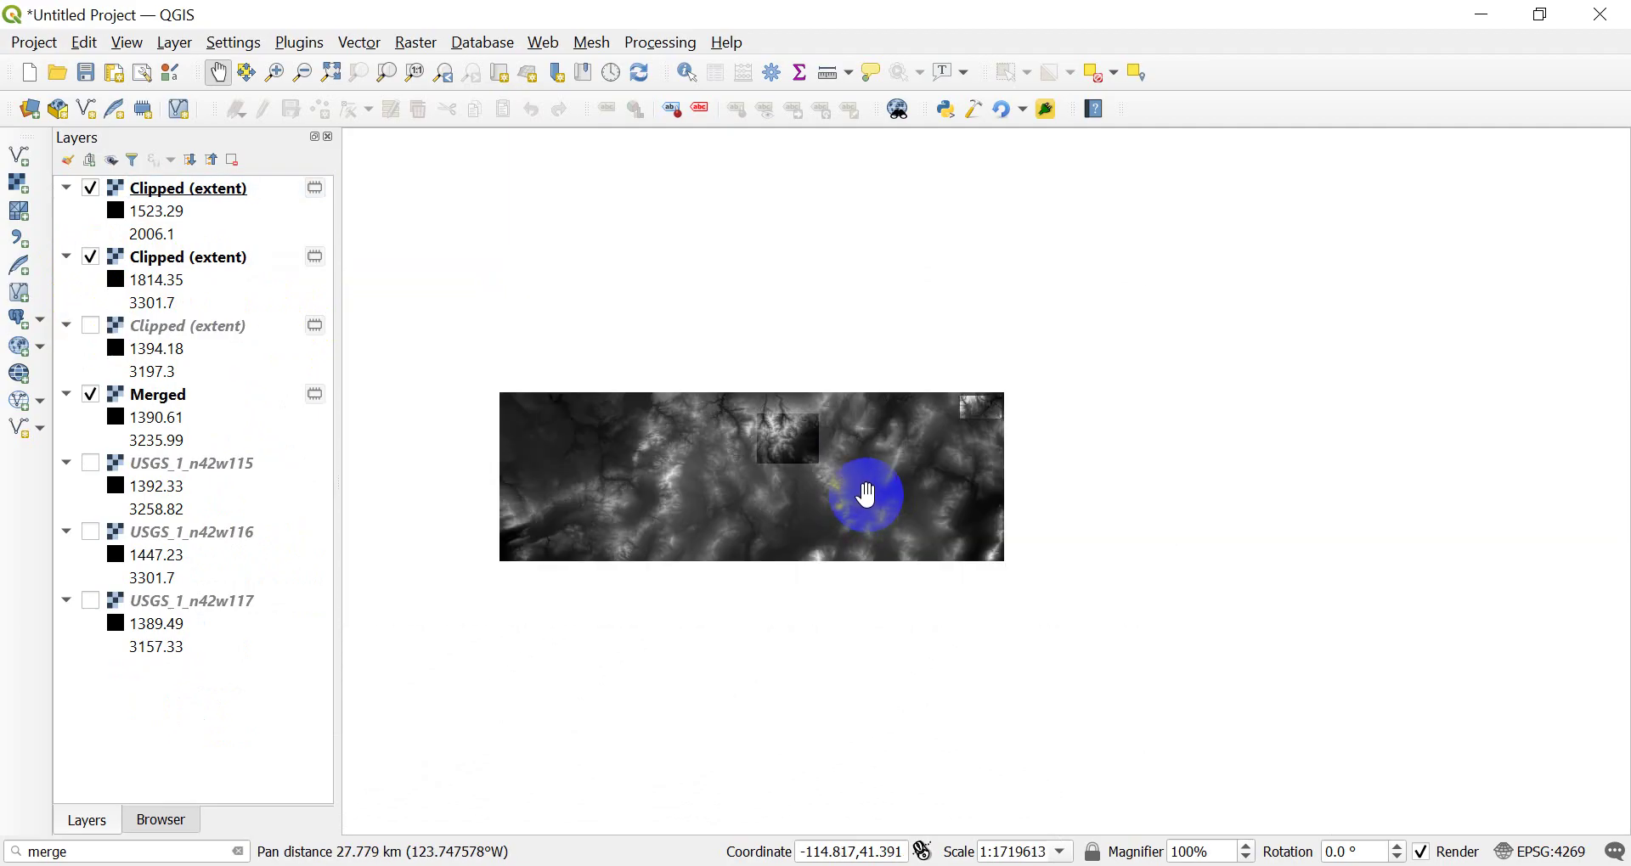
scroll(867, 496, "up", 1)
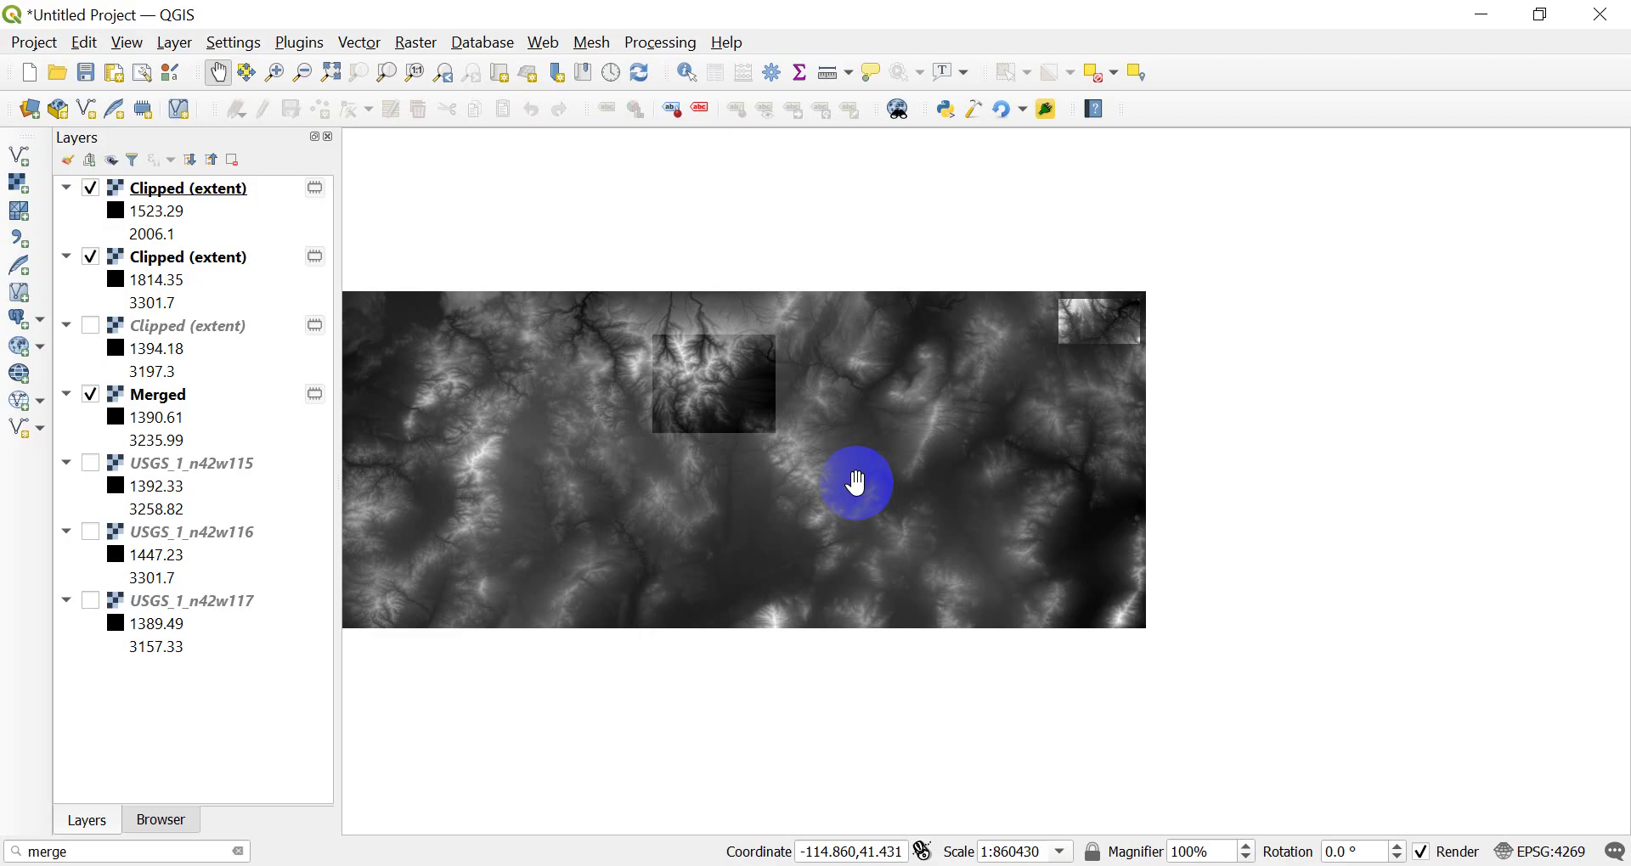
Step: Zoom in and centre the view on the upper-left 1814.35–3301.7 clipped rectangle
scroll(776, 430, "up", 1)
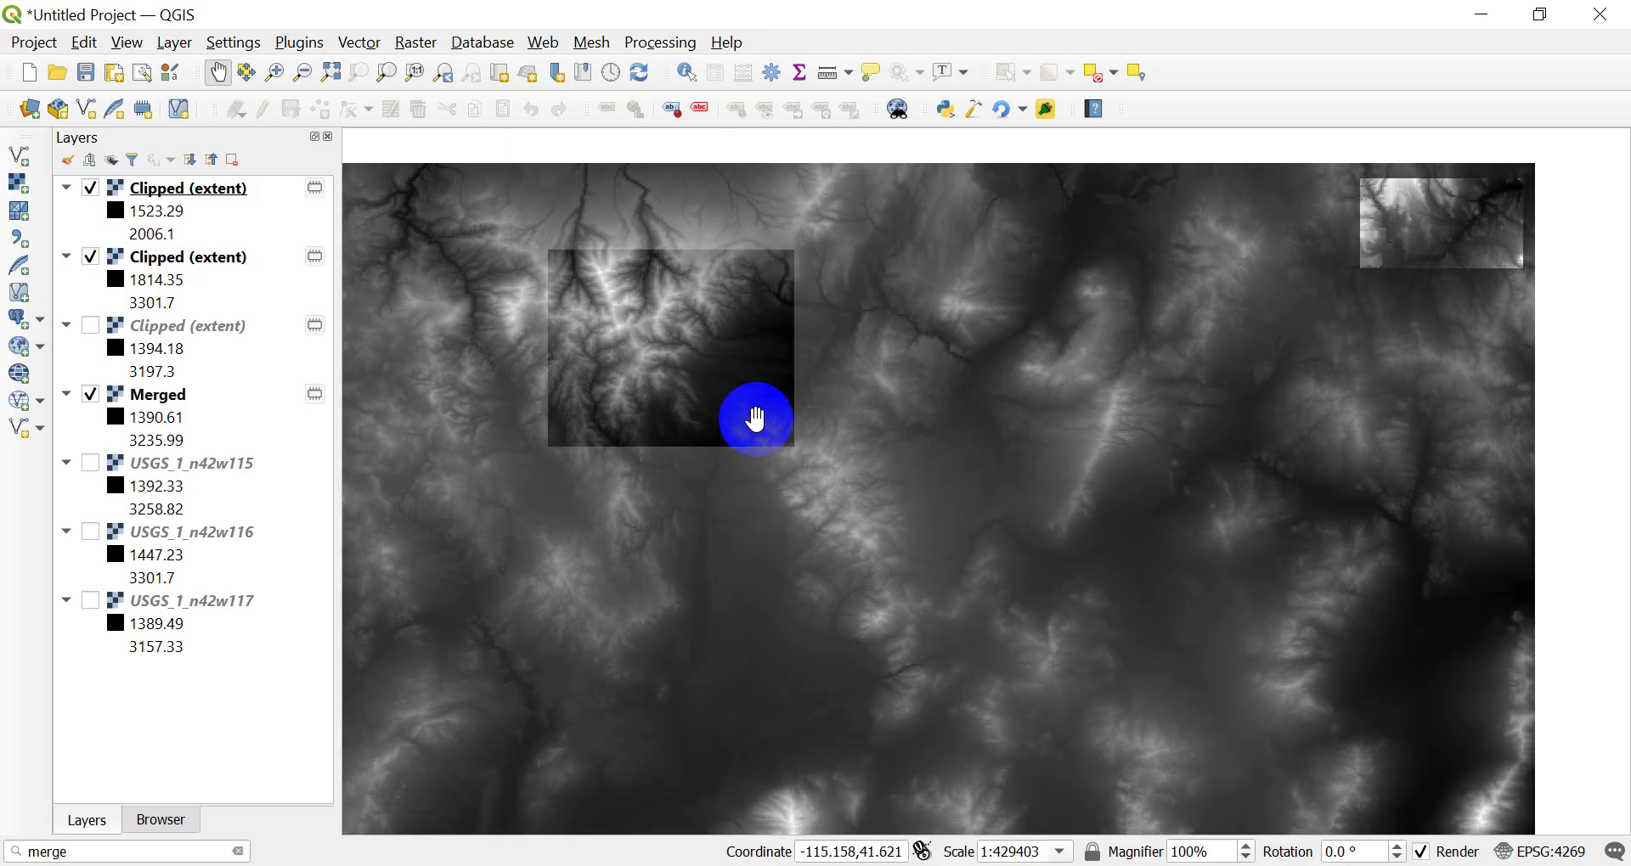
left_click_drag(692, 363, 818, 406)
scroll(816, 413, "up", 1)
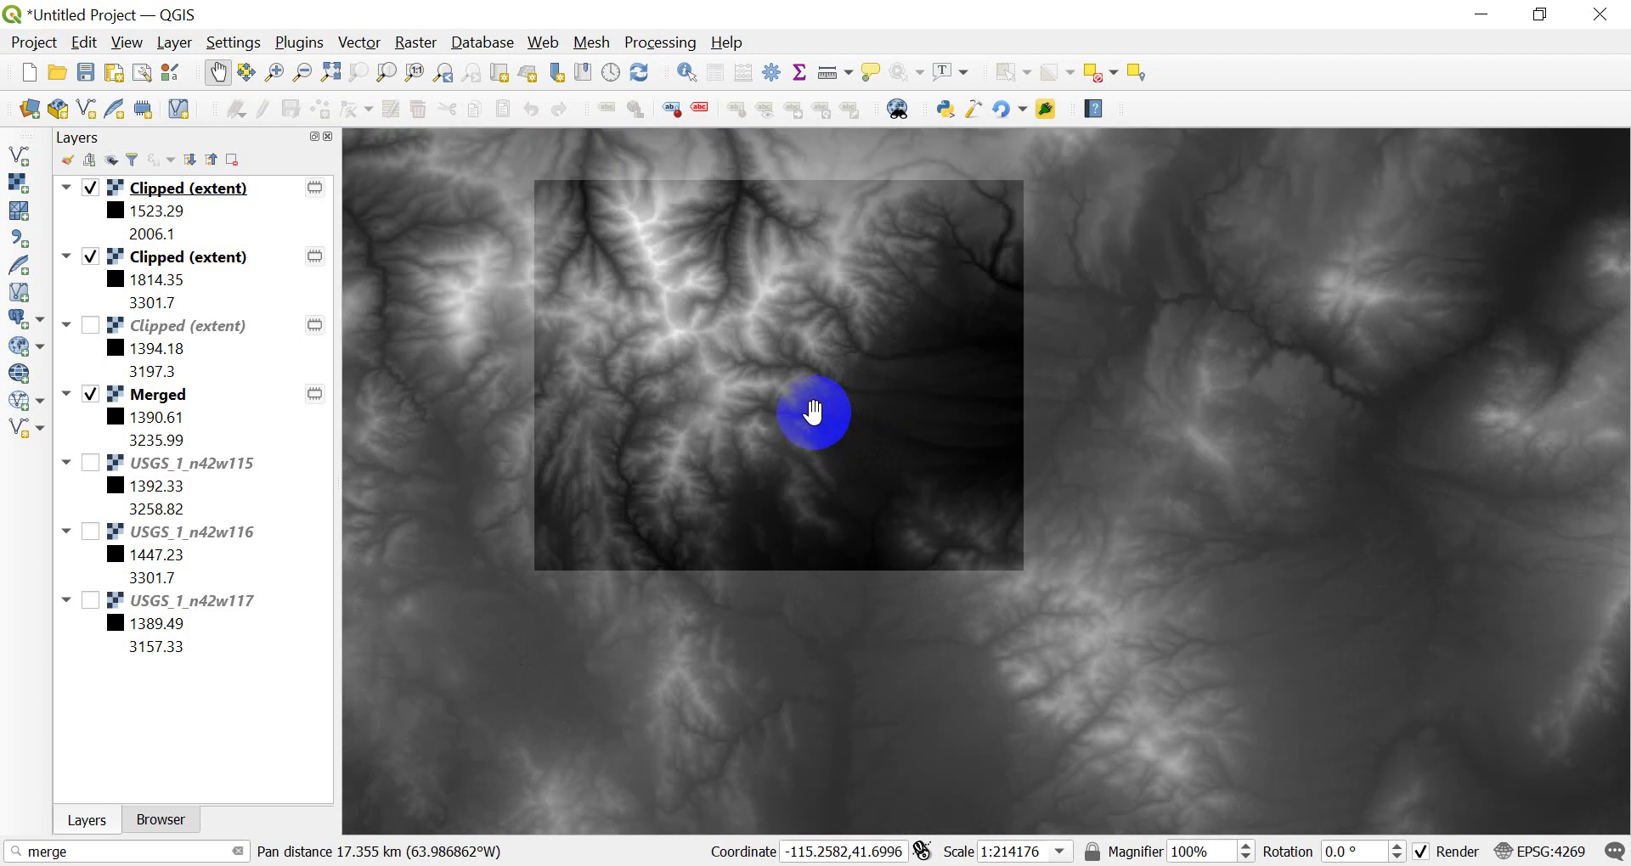